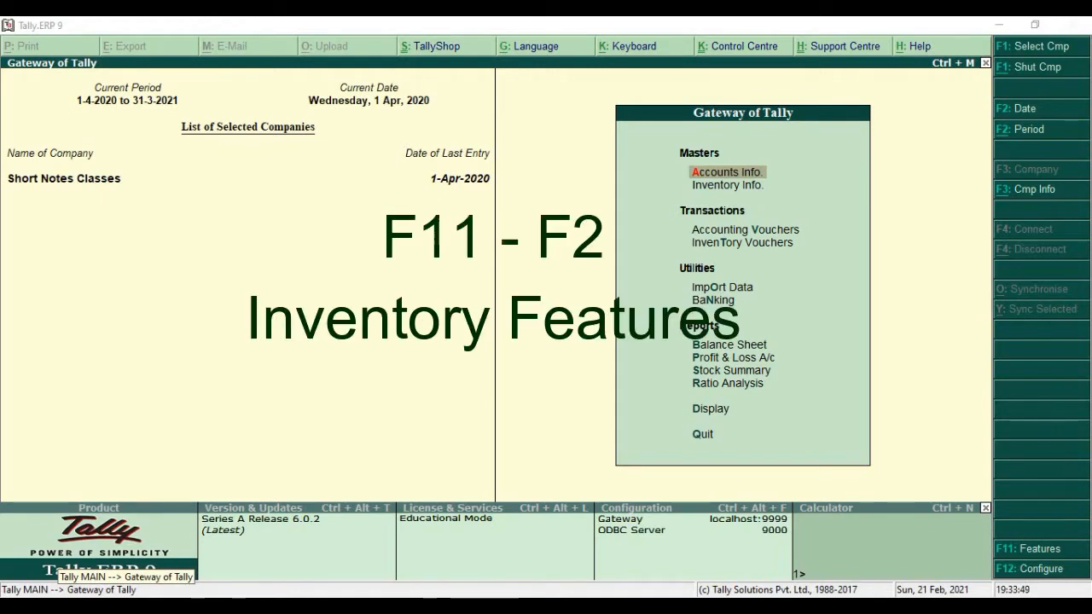
# - Enable maintaining multiple godowns in the company's inventory features
pyautogui.click(635, 606)
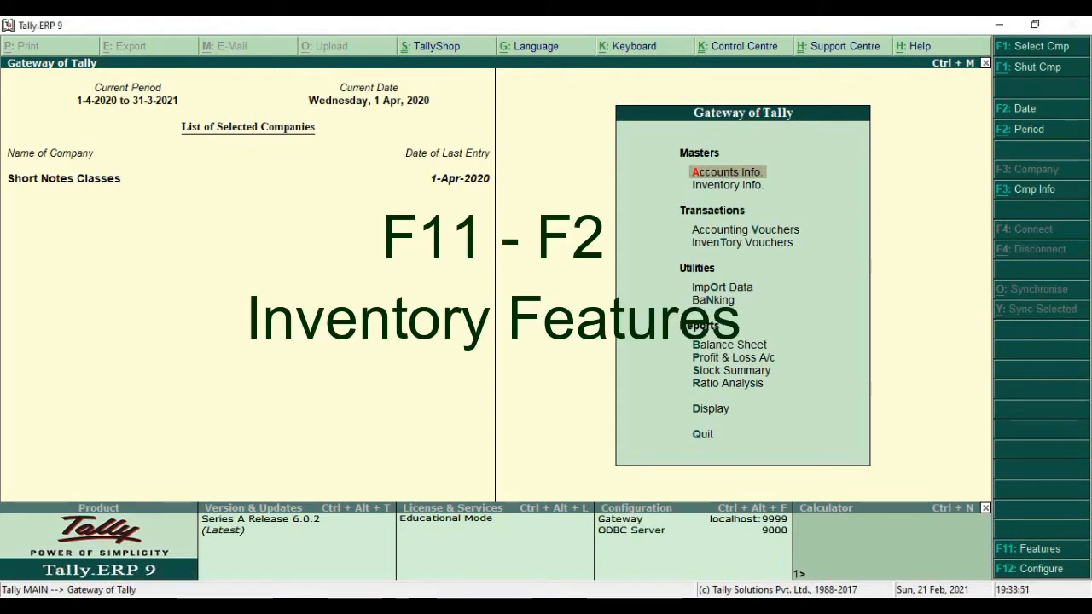
pyautogui.press('F11')
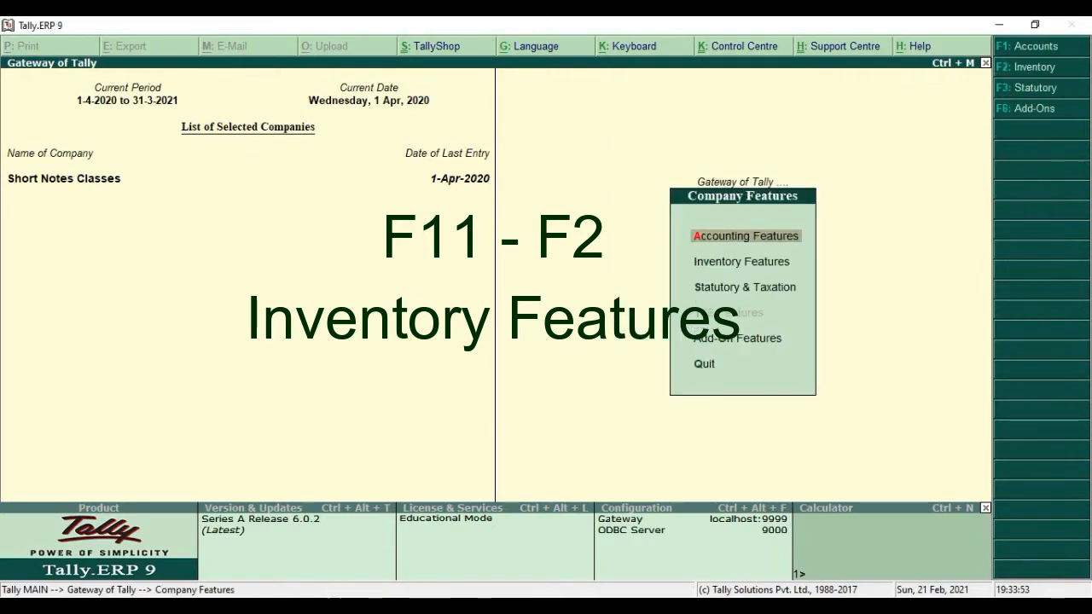
pyautogui.press('F2')
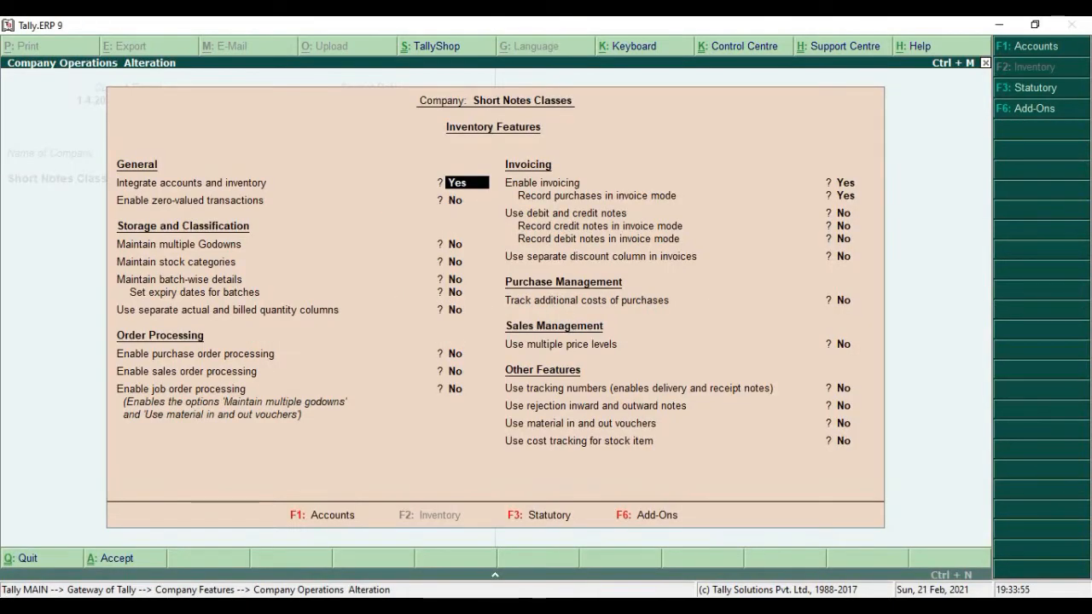
pyautogui.press('Return')
pyautogui.press('Return')
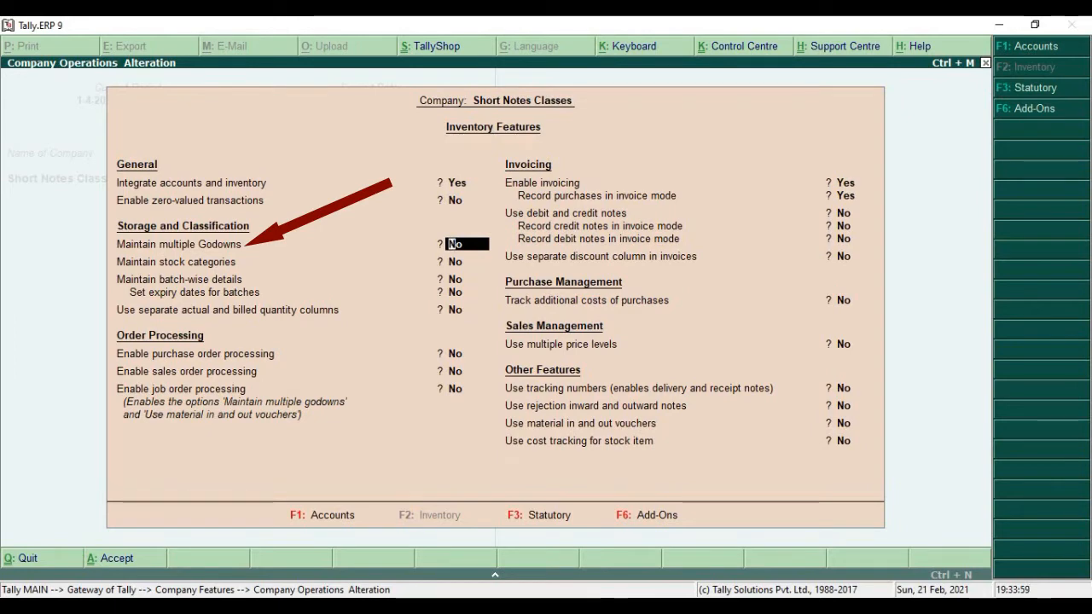
pyautogui.write('y')
pyautogui.press('Return')
# - Save the inventory features with all remaining options at their existing values, and return to the Gateway of Tally
pyautogui.press('Return')
pyautogui.press('Return')
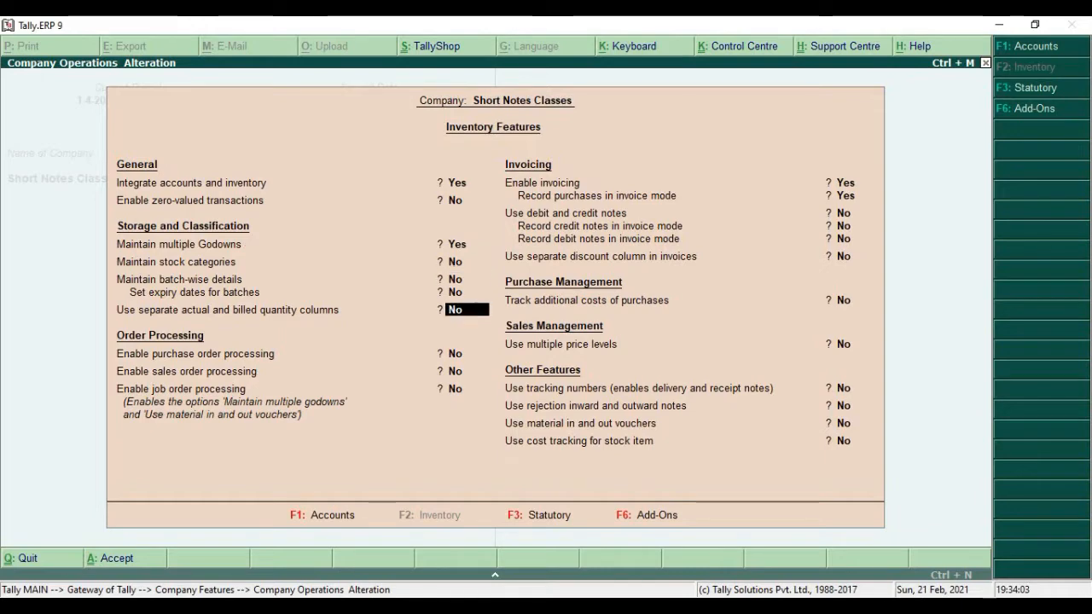
pyautogui.press('Return')
pyautogui.press('Return')
pyautogui.press('Return')
pyautogui.press('Return')
pyautogui.press('Return')
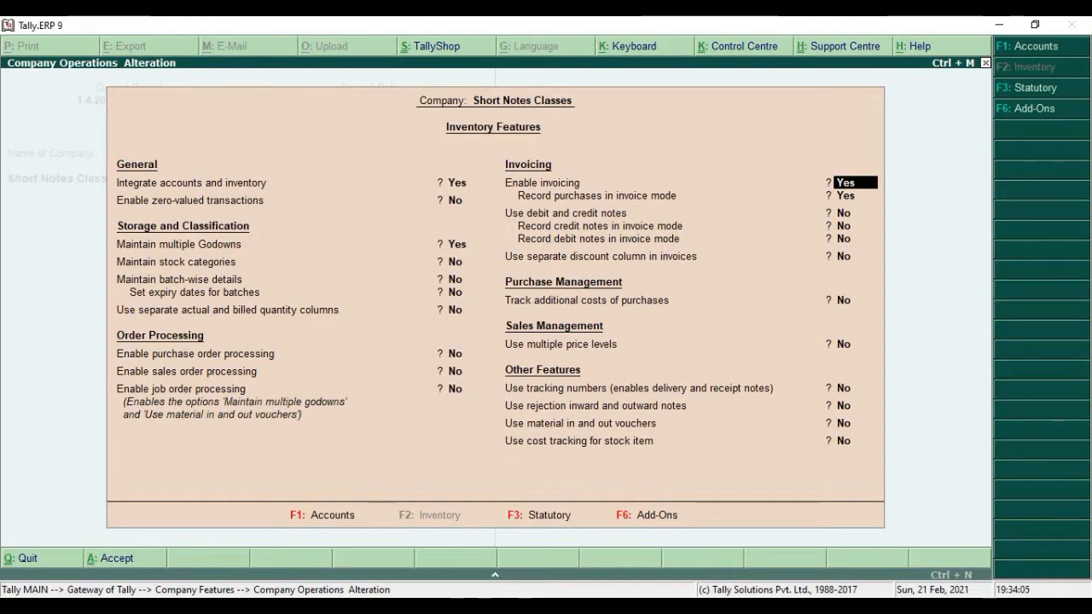
pyautogui.press('Return')
pyautogui.press('Return')
pyautogui.press('Return')
pyautogui.press('Return')
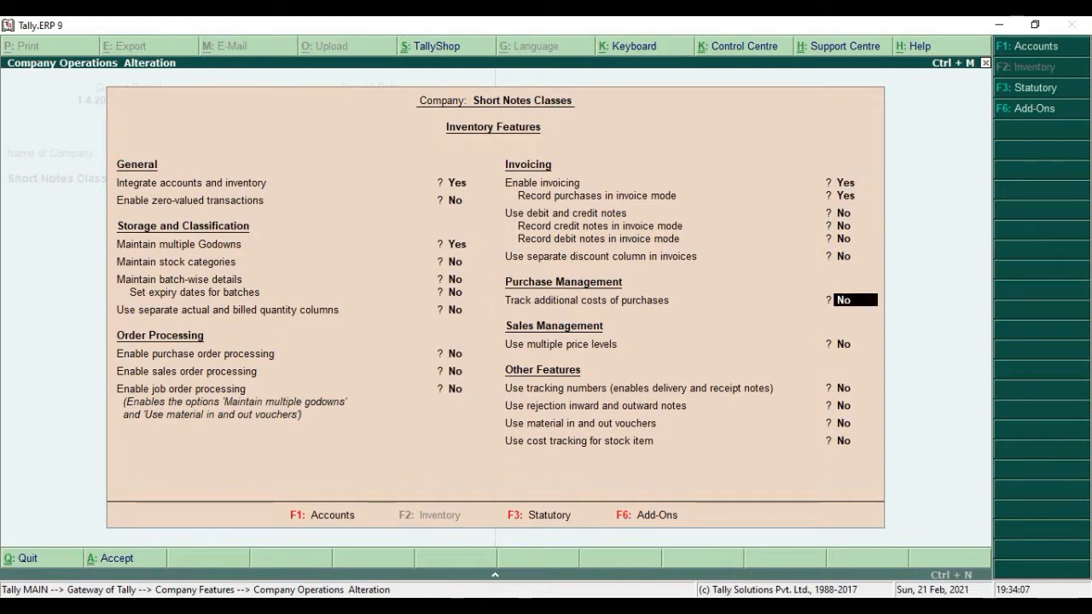
pyautogui.press('Return')
pyautogui.press('Return')
pyautogui.press('Return')
pyautogui.press('Return')
pyautogui.press('Return')
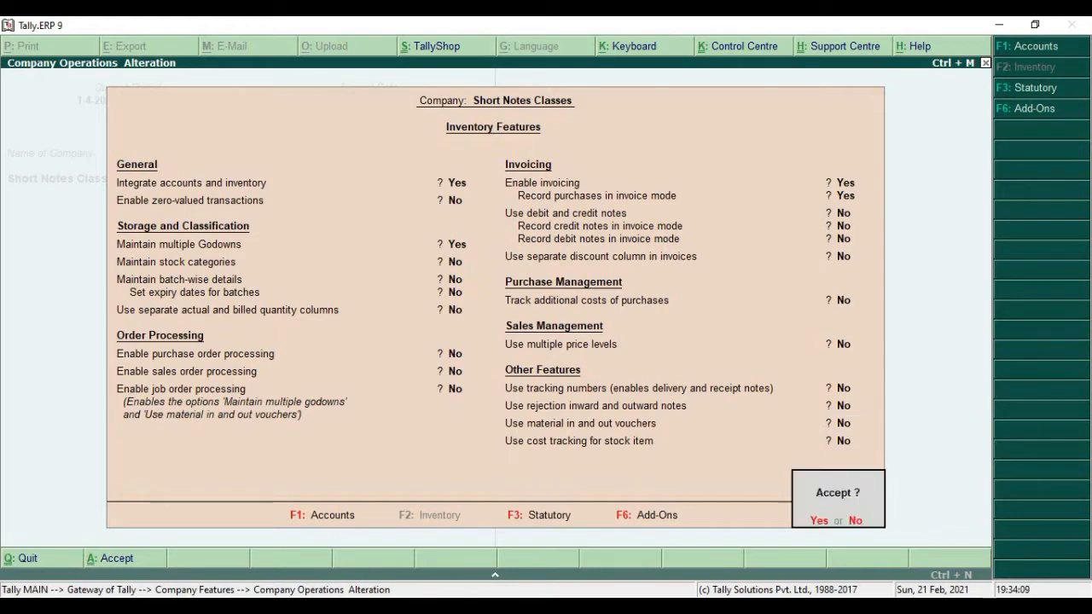
pyautogui.press('Return')
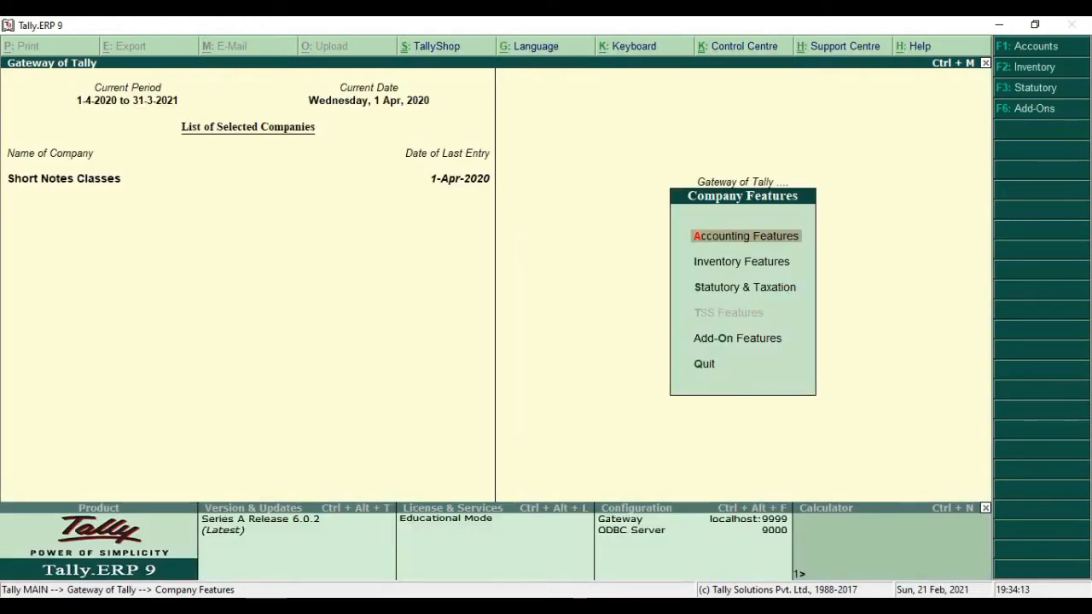
pyautogui.press('Escape')
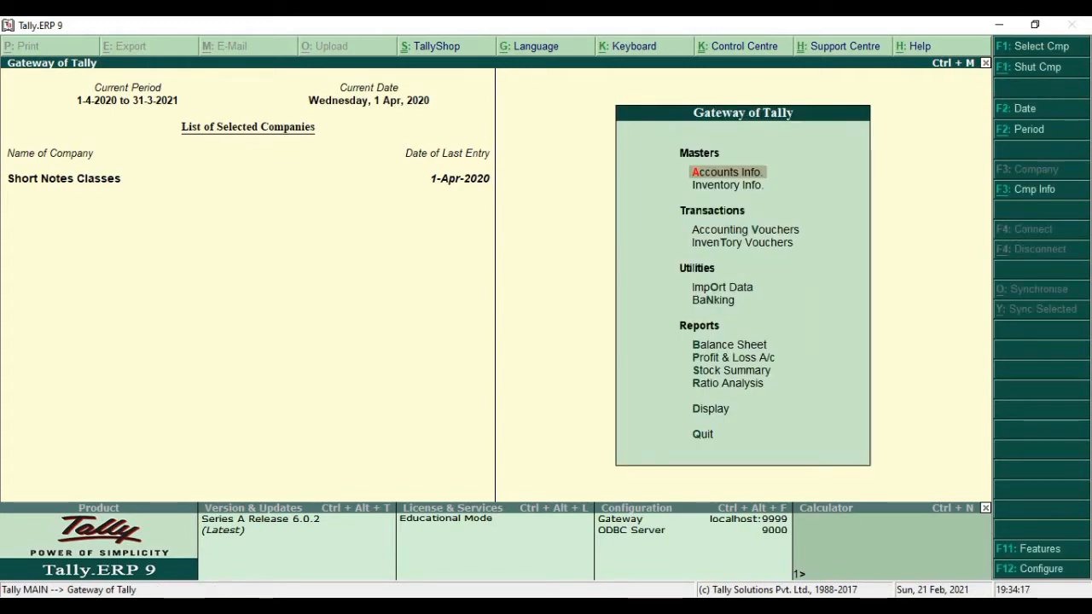
# - Create a single godown named Gomti Nagar under Primary, with both third-party stock options set to No
pyautogui.press('Down')
pyautogui.press('Return')
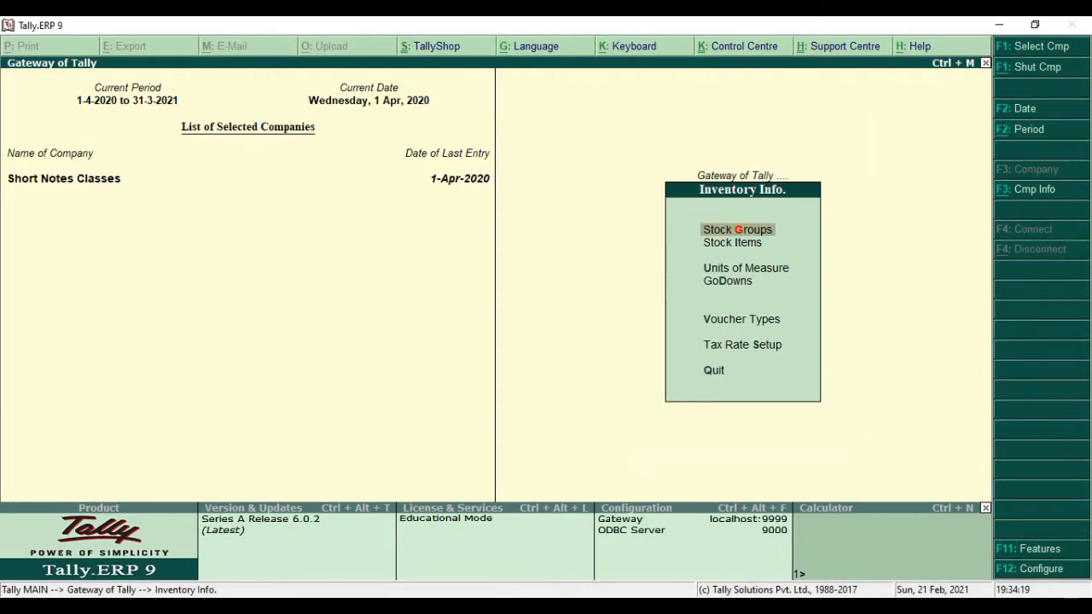
pyautogui.press('Down')
pyautogui.press('Down')
pyautogui.press('Down')
pyautogui.press('Return')
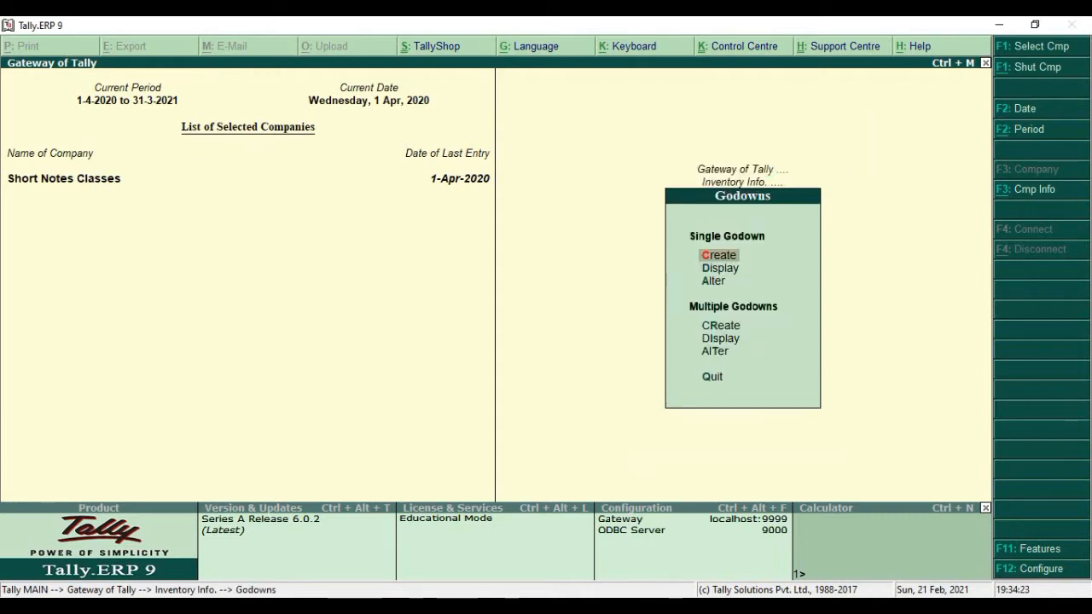
pyautogui.press('Return')
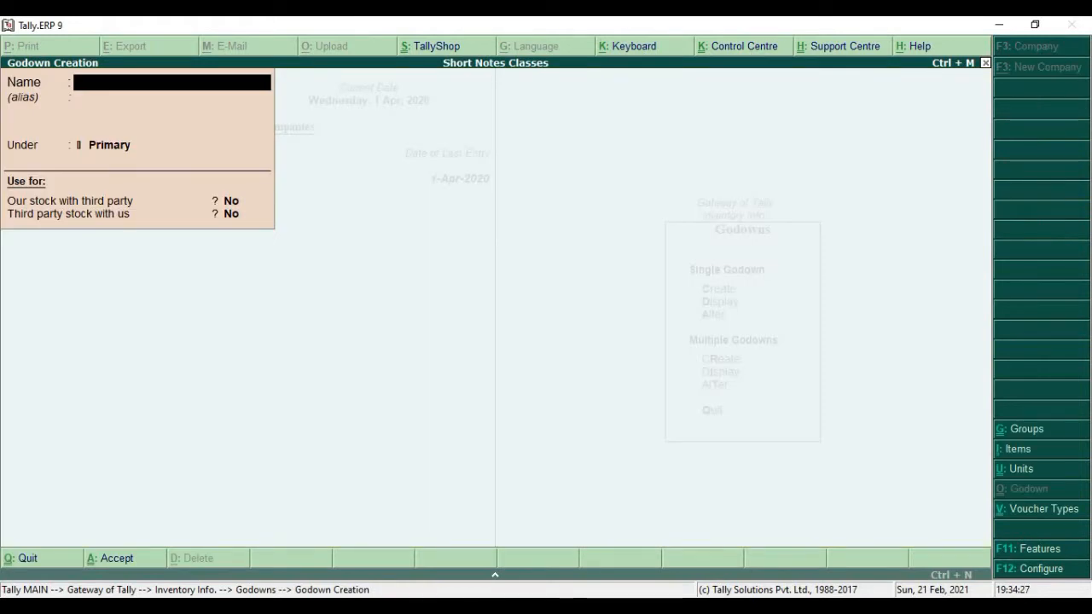
pyautogui.write('Gomti Nagar')
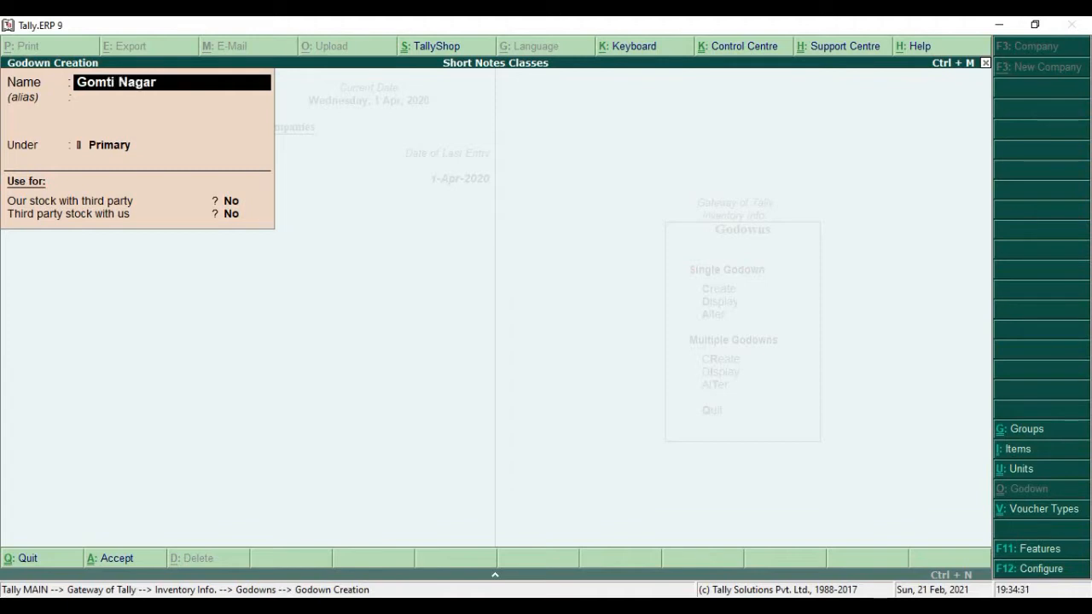
pyautogui.press('Return')
pyautogui.press('Return')
pyautogui.press('Return')
pyautogui.press('Return')
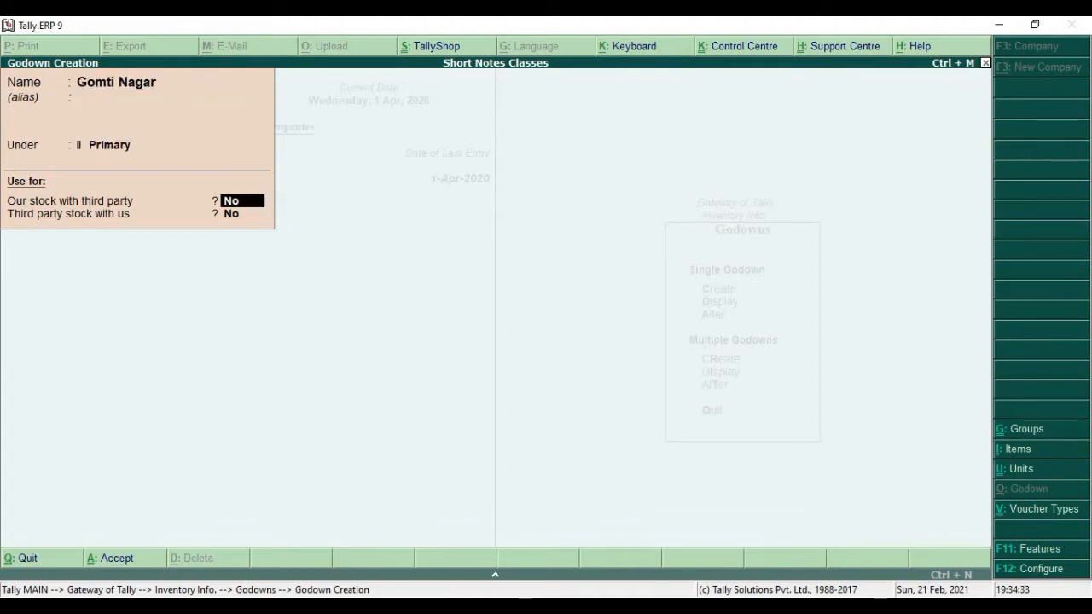
pyautogui.press('Return')
pyautogui.press('Return')
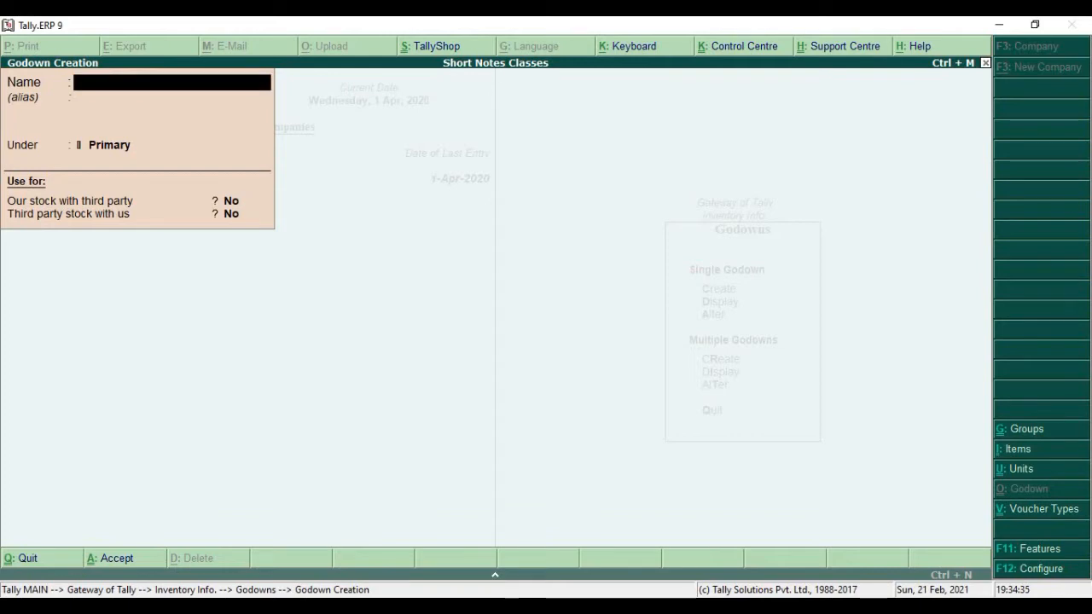
# - Create a second godown named Indira Nagar under Primary and close godown creation, returning to the Gateway of Tally
pyautogui.write('Indira Nagar')
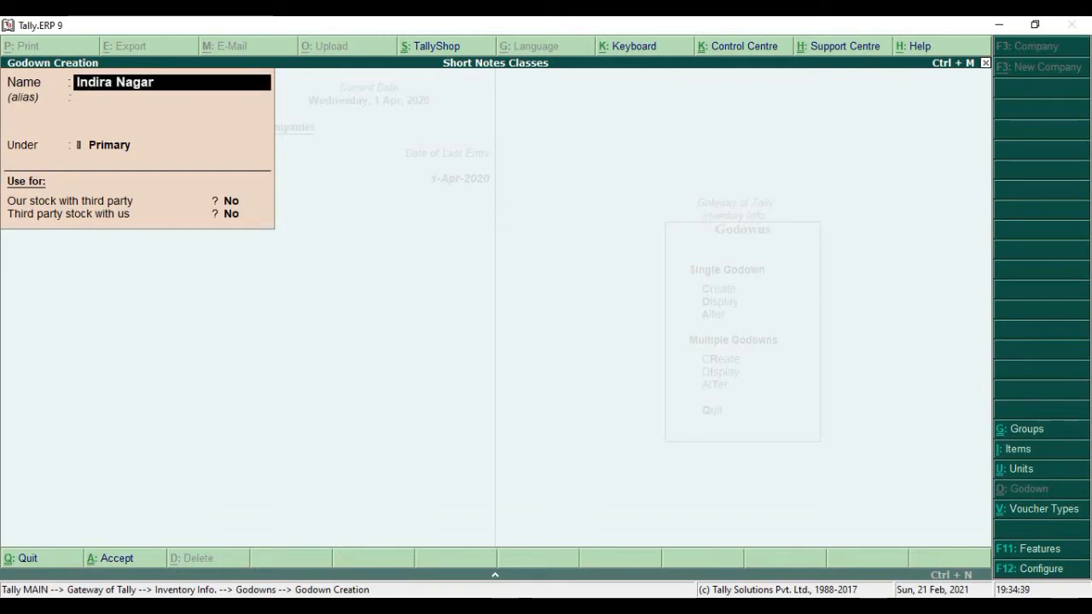
pyautogui.press('Return')
pyautogui.press('Return')
pyautogui.press('Return')
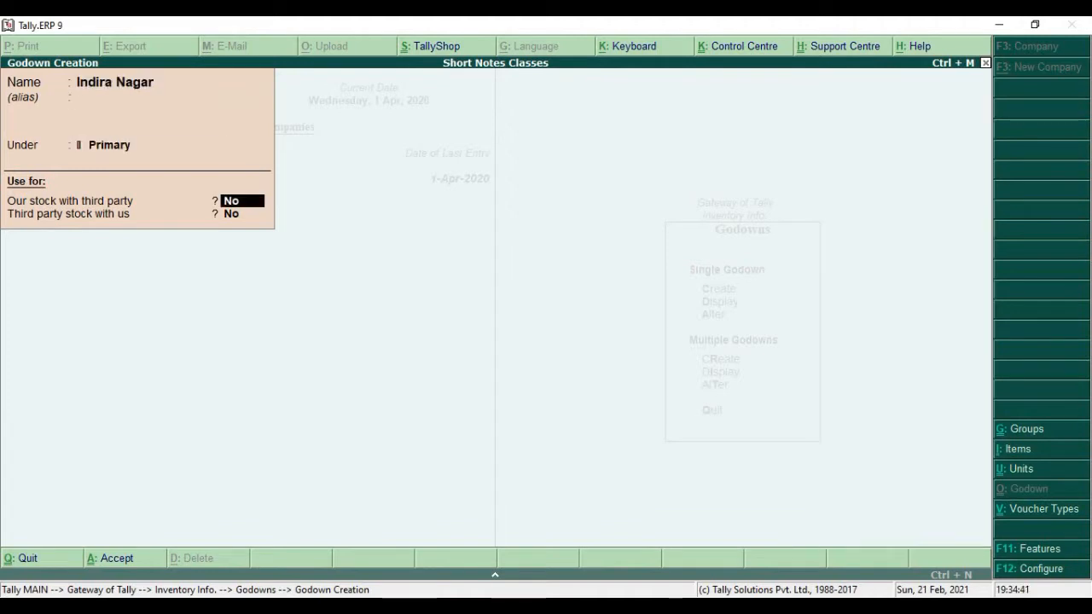
pyautogui.press('Return')
pyautogui.press('Return')
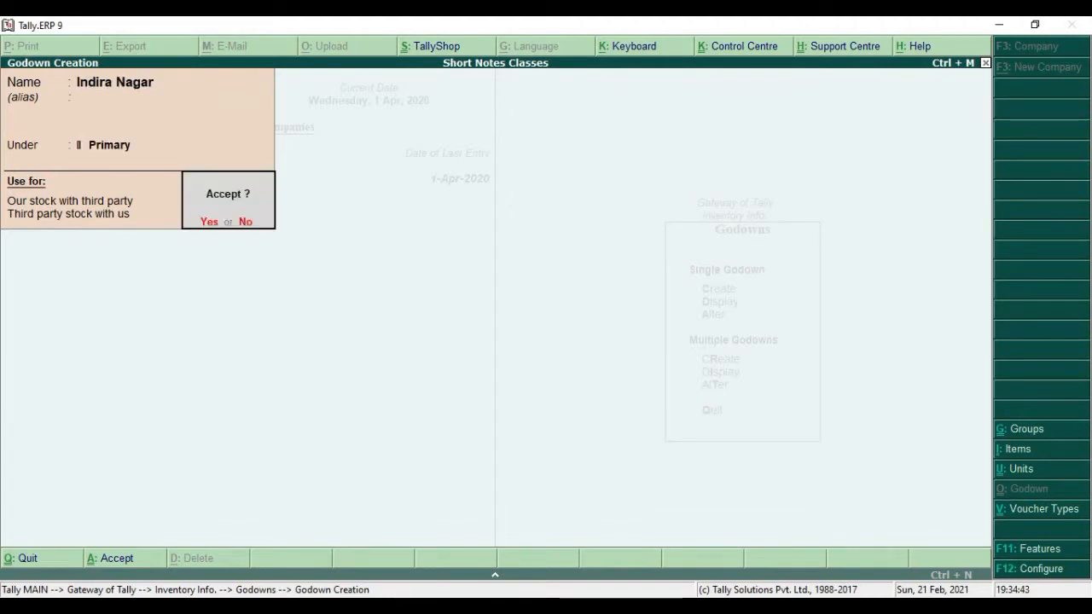
pyautogui.press('Return')
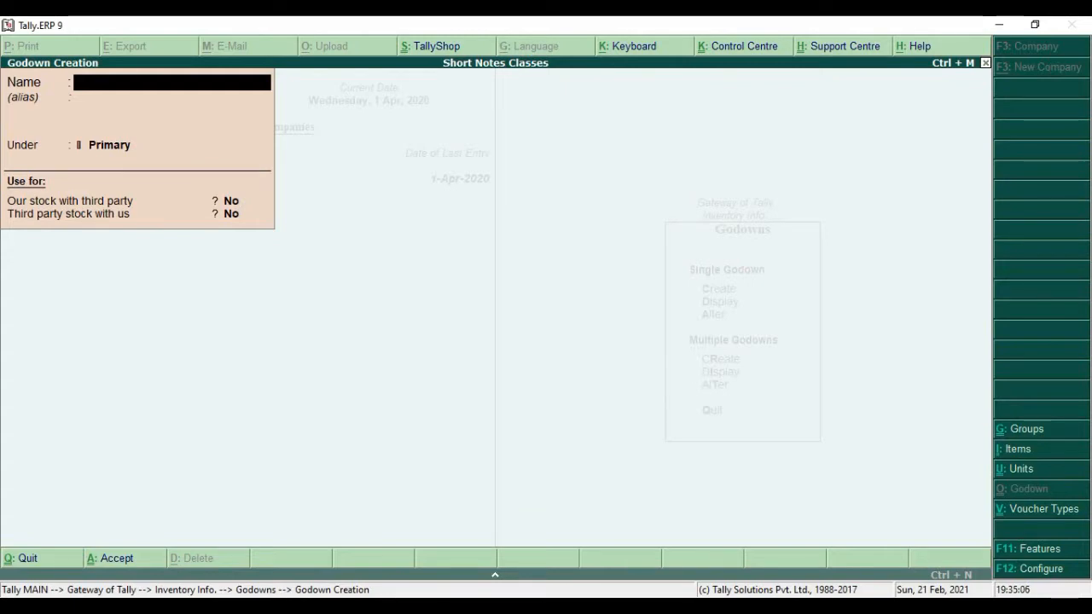
pyautogui.press('Escape')
pyautogui.press('Return')
pyautogui.press('Escape')
pyautogui.press('Escape')
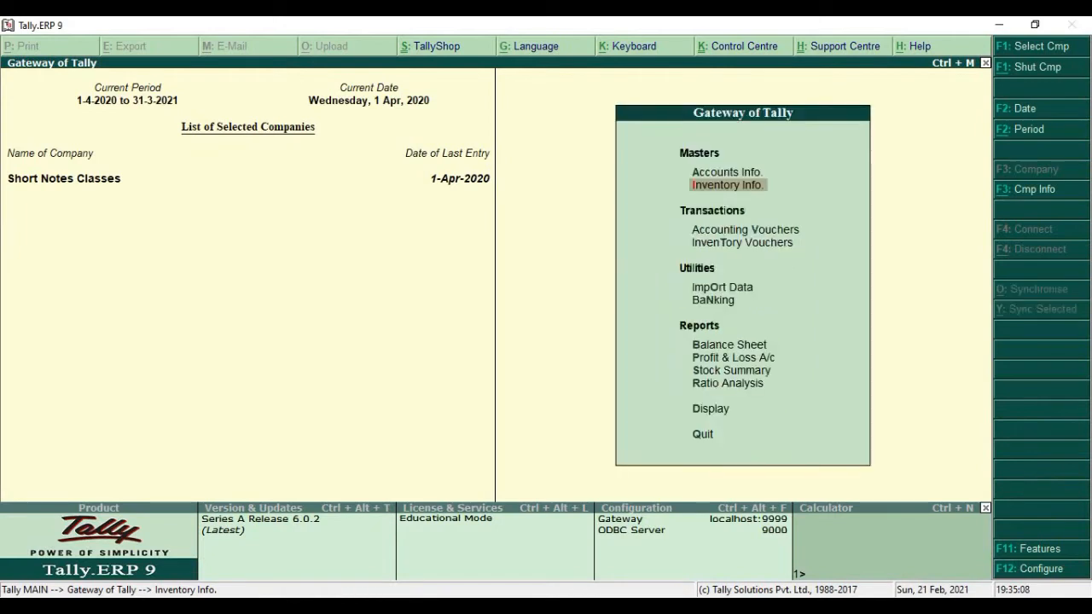
# - Start a purchase voucher in item invoice mode, with a blank supplier invoice number and Cash as the party account
pyautogui.press('Down')
pyautogui.press('Down')
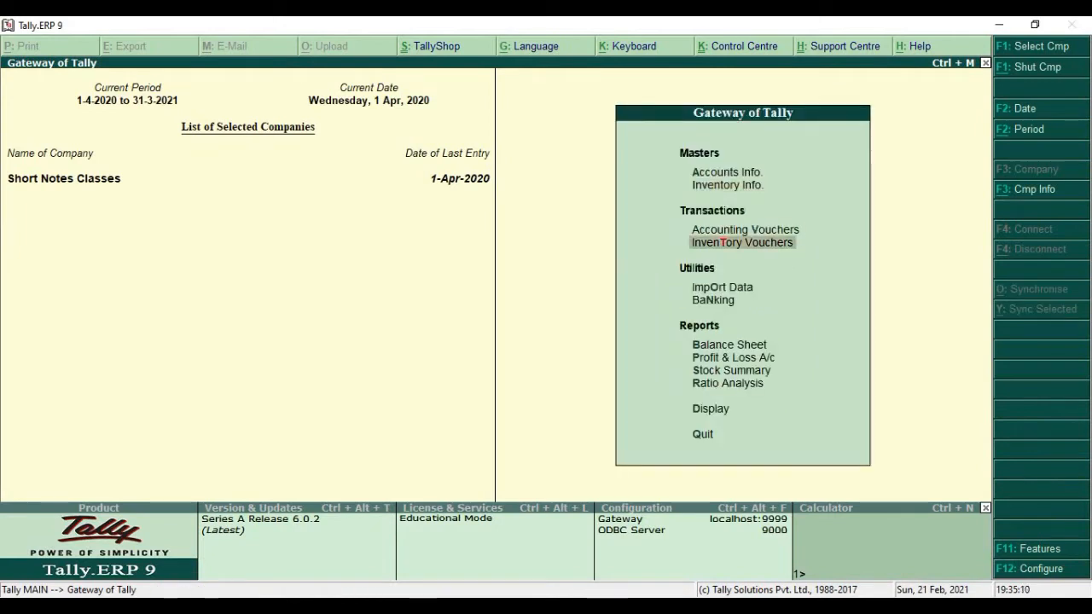
pyautogui.press('Up')
pyautogui.press('Return')
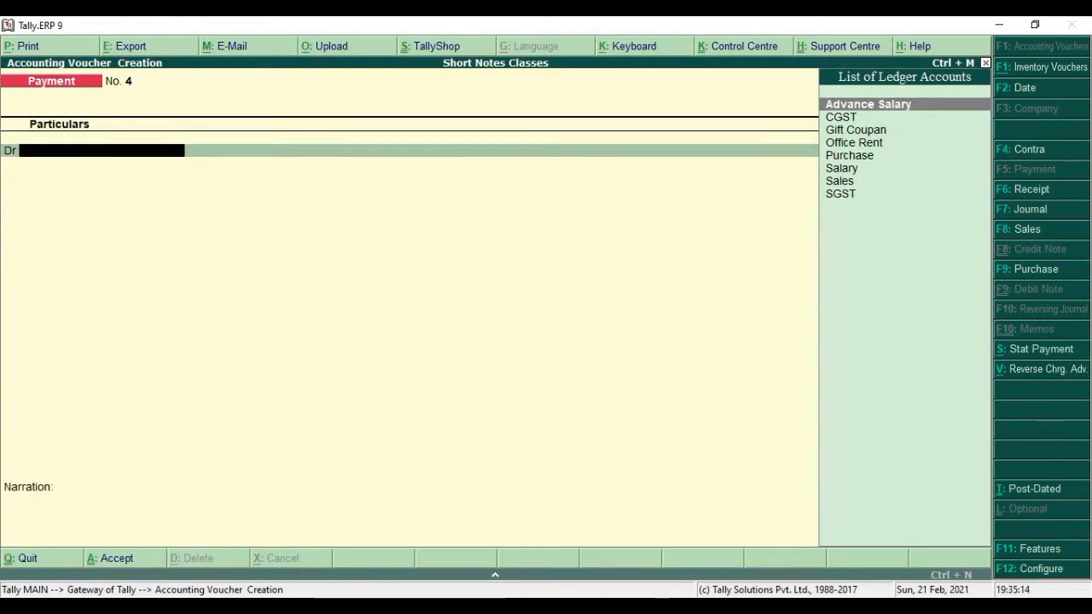
pyautogui.press('F9')
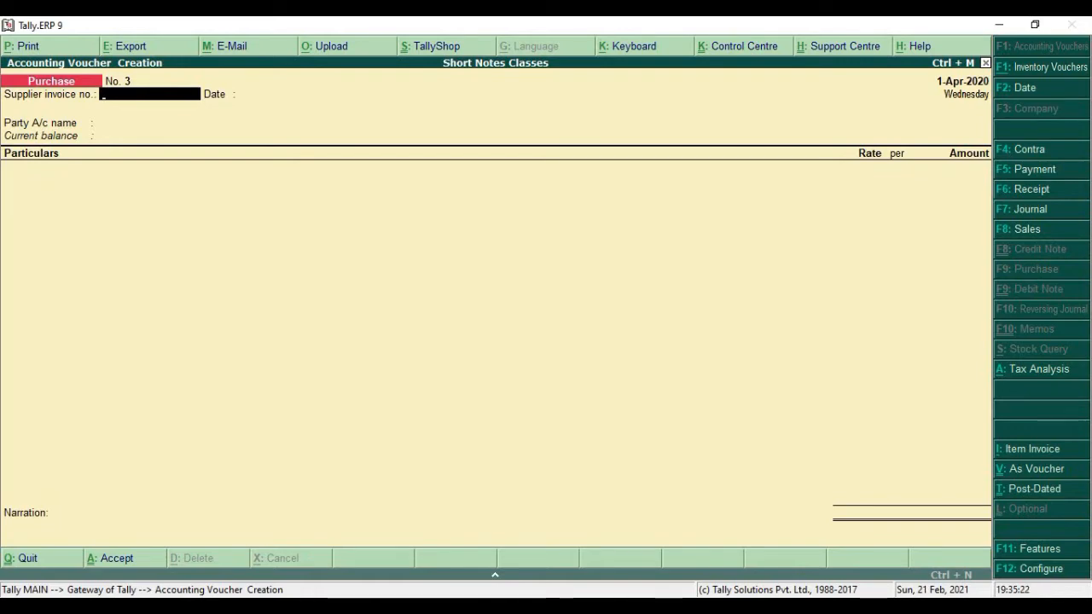
pyautogui.press('Return')
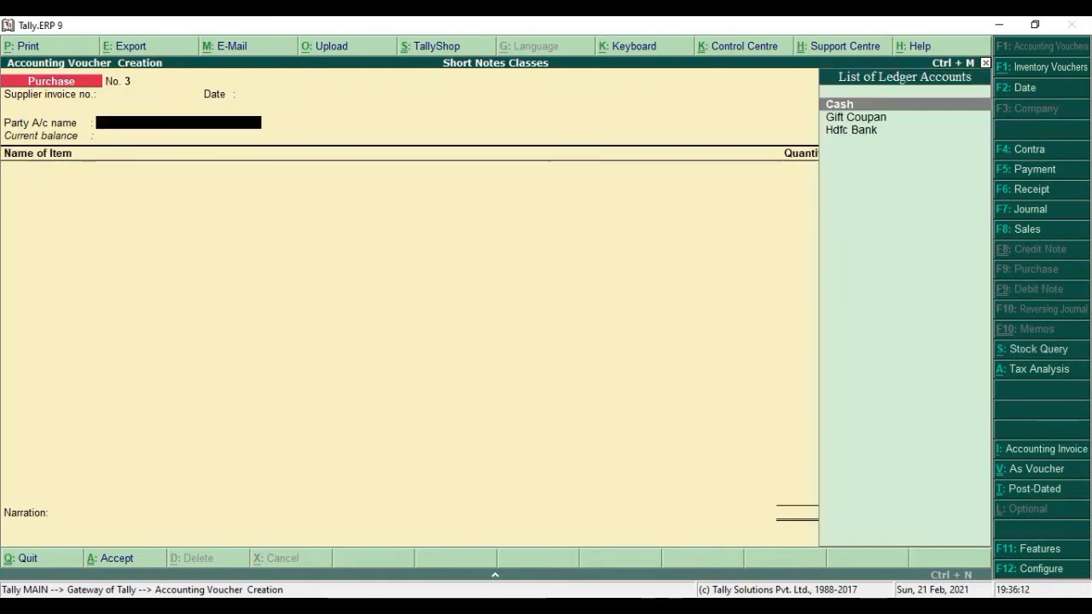
pyautogui.press('Return')
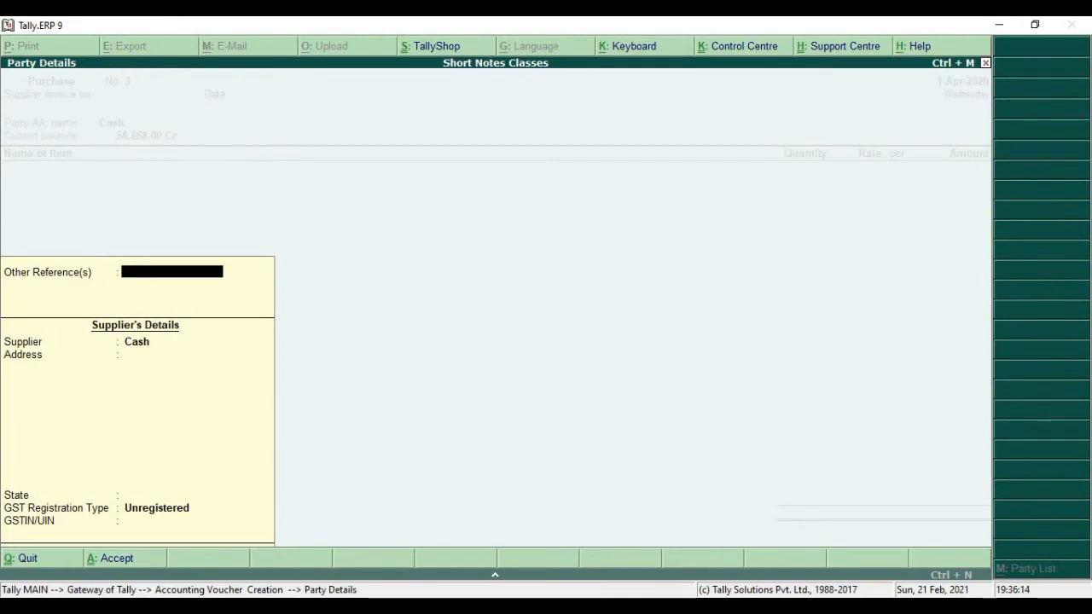
# - Set the supplier's state to Uttar Pradesh and GST registration type to Regular, leaving the GSTIN blank
pyautogui.press('Return')
pyautogui.press('Return')
pyautogui.press('Return')
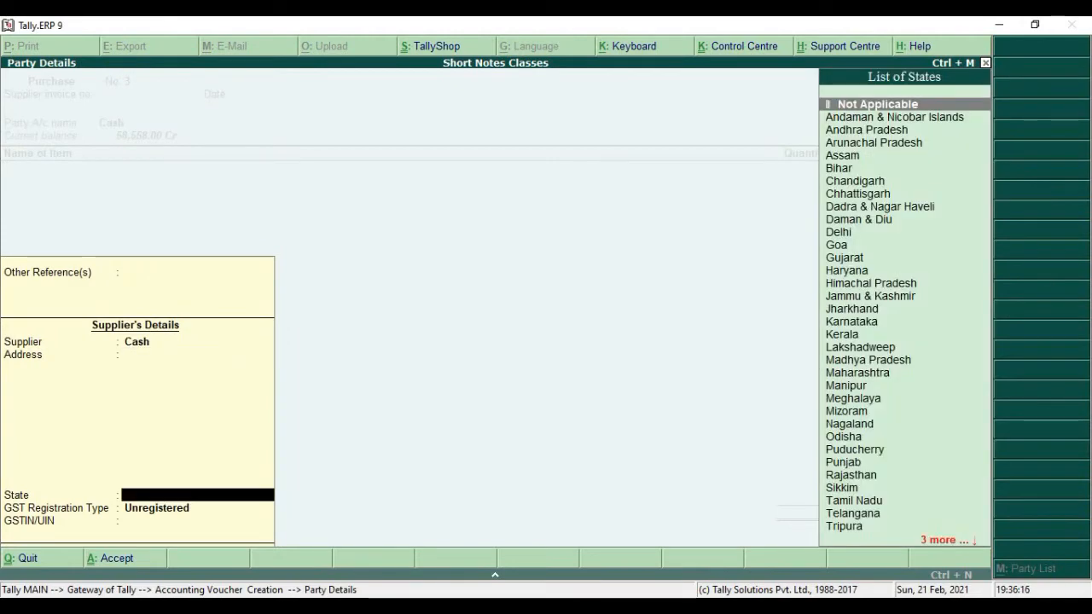
pyautogui.write('U')
pyautogui.press('Down')
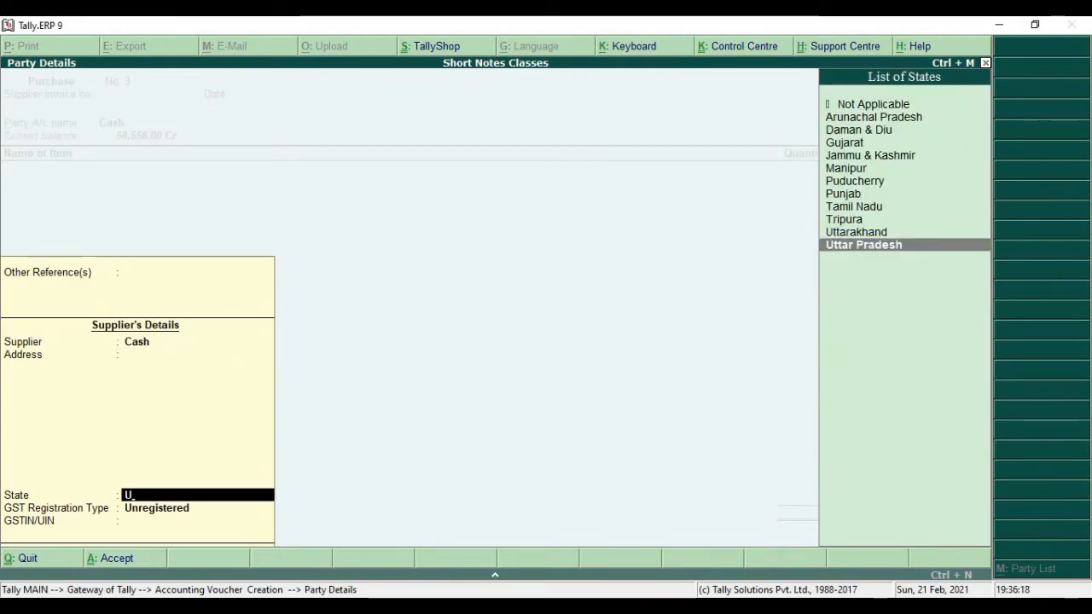
pyautogui.press('Return')
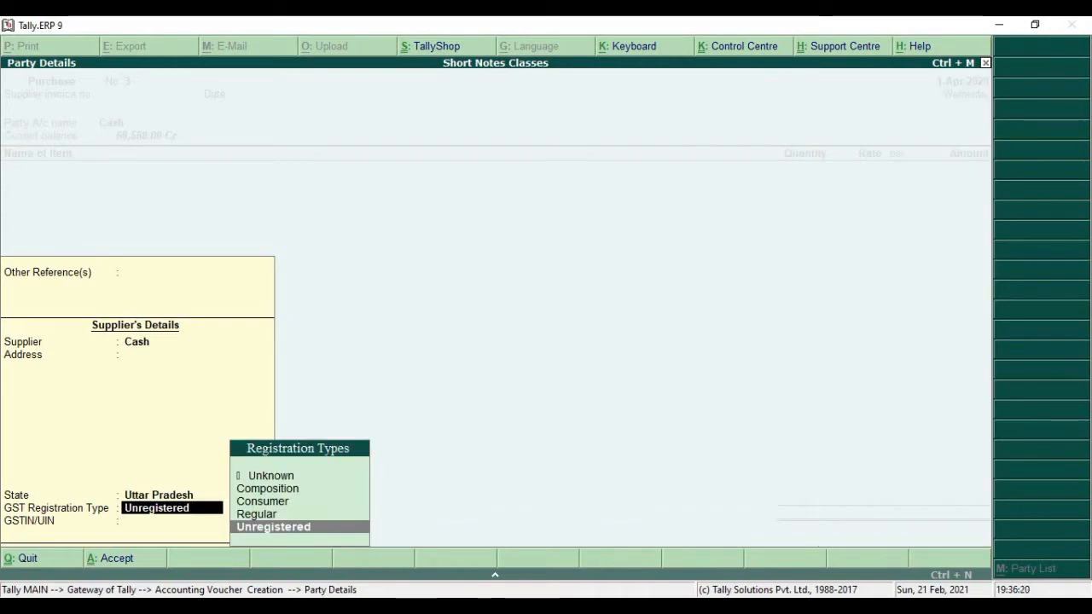
pyautogui.press('Up')
pyautogui.press('Return')
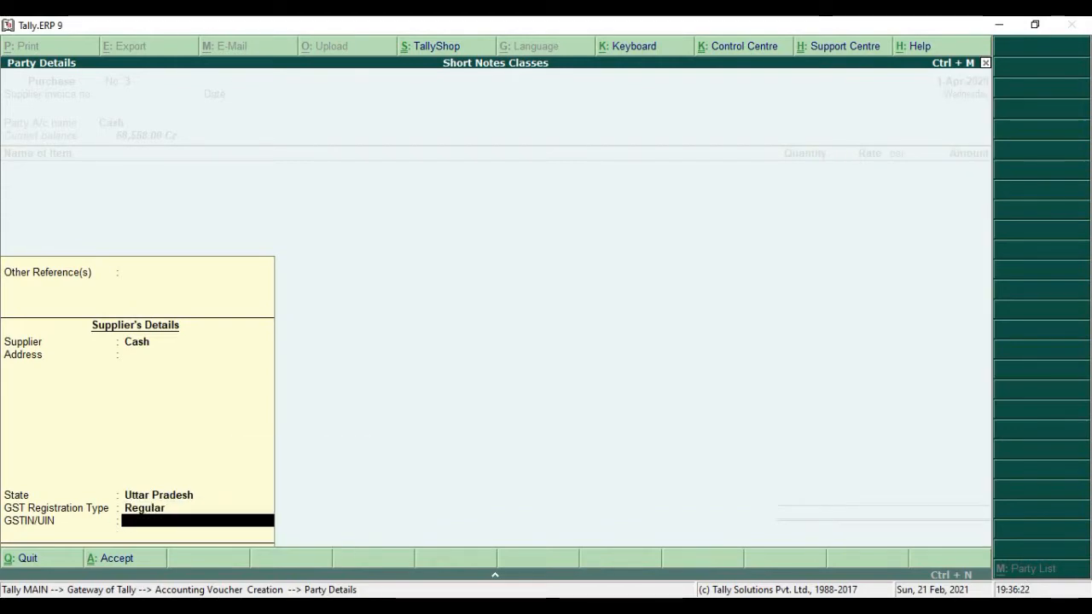
pyautogui.press('Return')
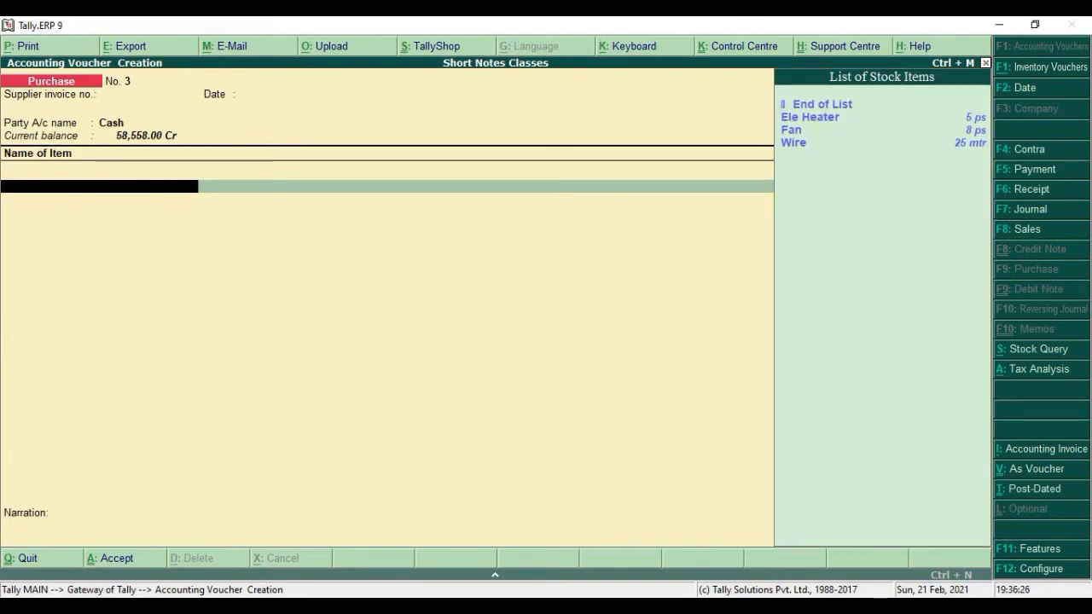
# - Add Ele Heater as the first item of the purchase and allocate it to the Gomti Nagar godown
pyautogui.press('Down')
pyautogui.press('Return')
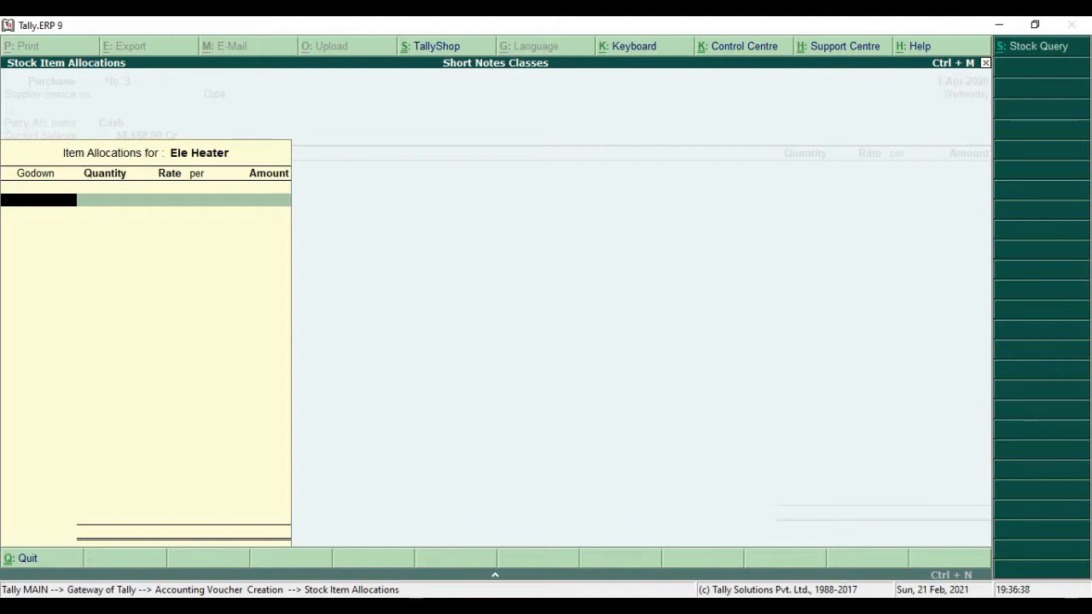
pyautogui.press('space')
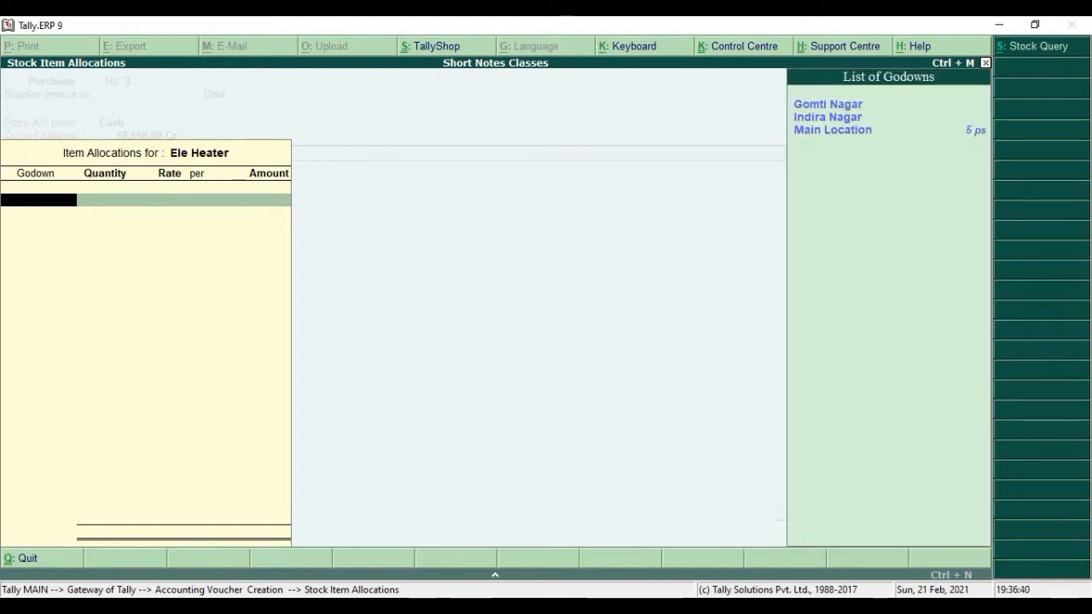
pyautogui.press('Down')
pyautogui.press('Down')
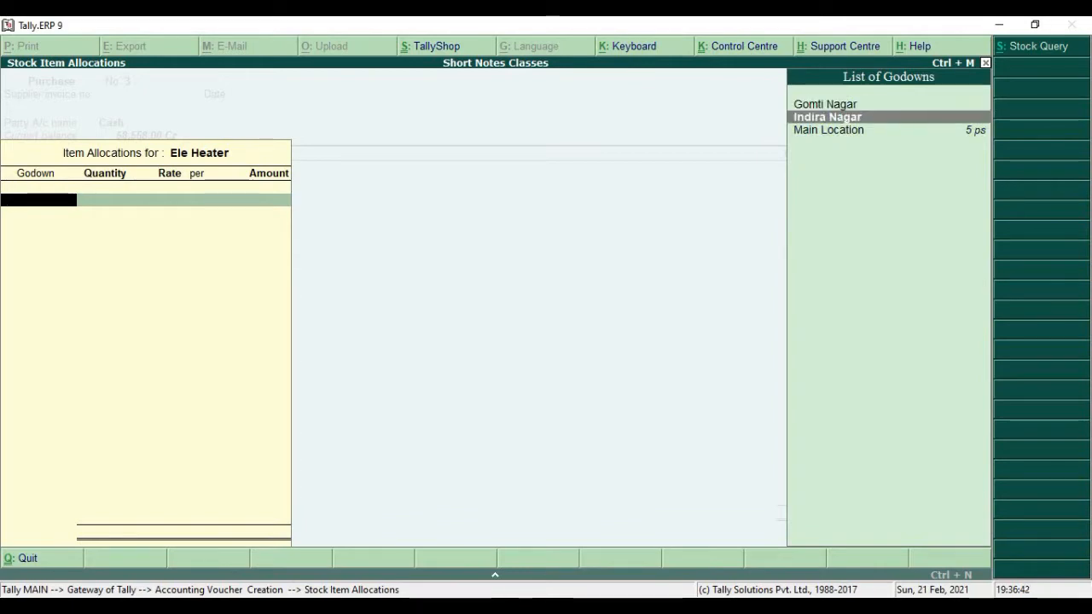
pyautogui.press('Up')
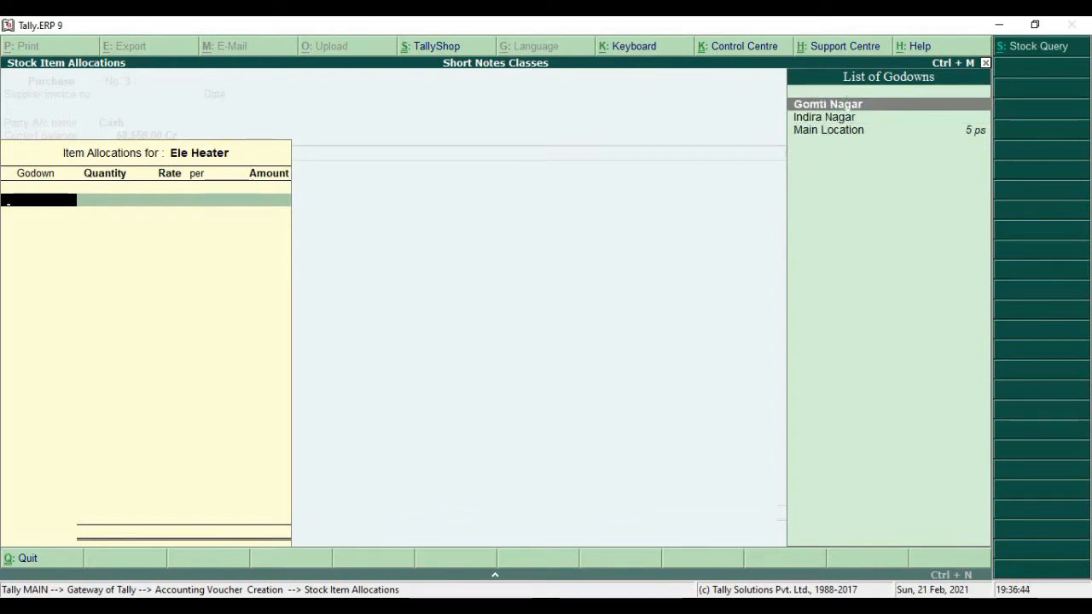
pyautogui.press('Return')
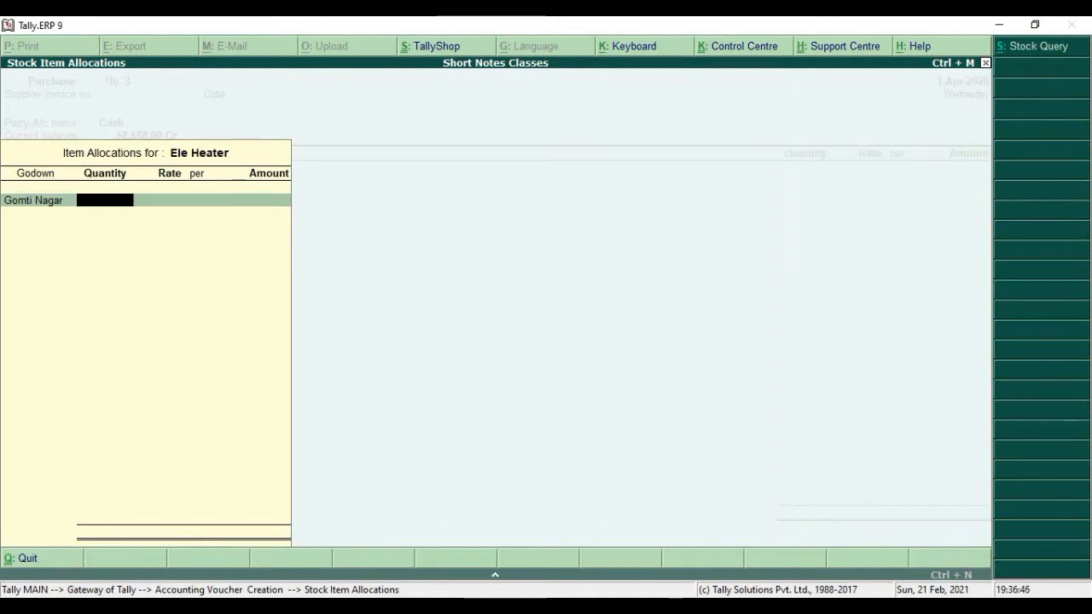
# - Set the Ele Heater allocation to 25 ps at a rate of 250 and accept its accounting details
pyautogui.write('25')
pyautogui.press('Return')
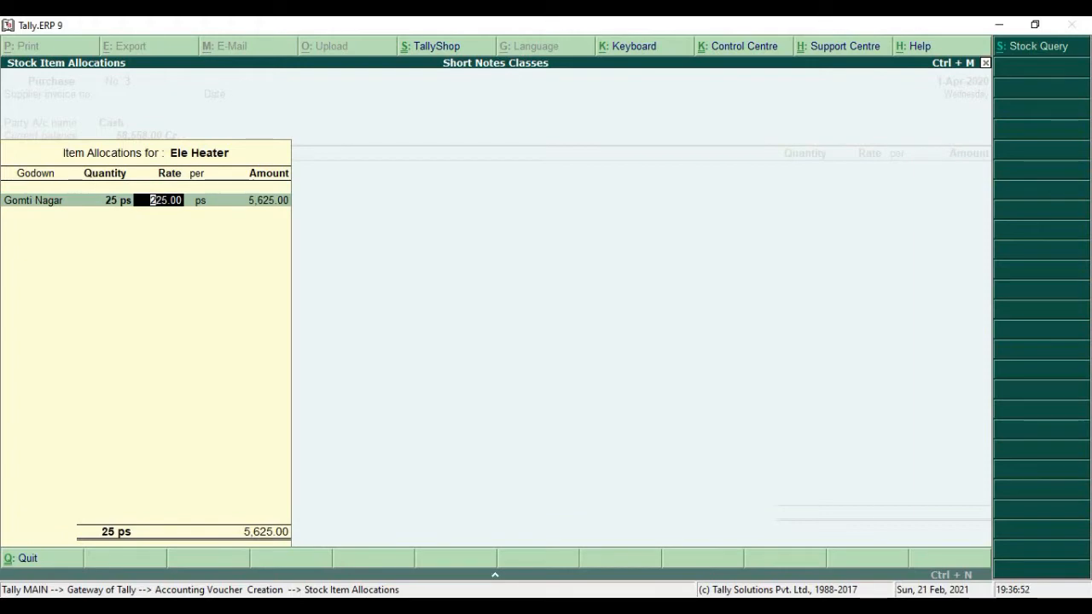
pyautogui.write('250')
pyautogui.press('Return')
pyautogui.press('Return')
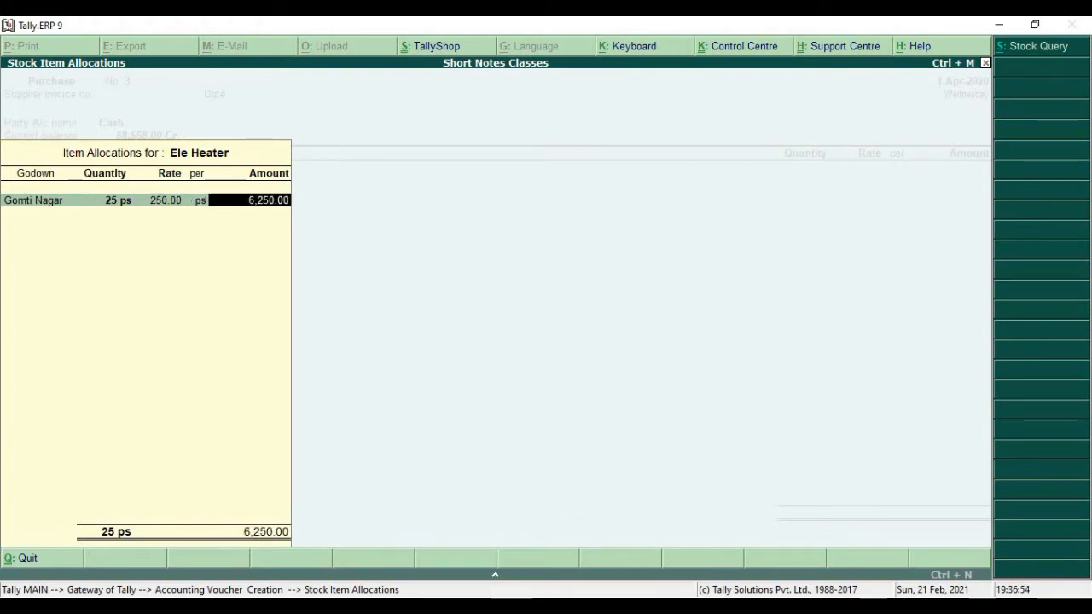
pyautogui.press('Return')
pyautogui.press('Return')
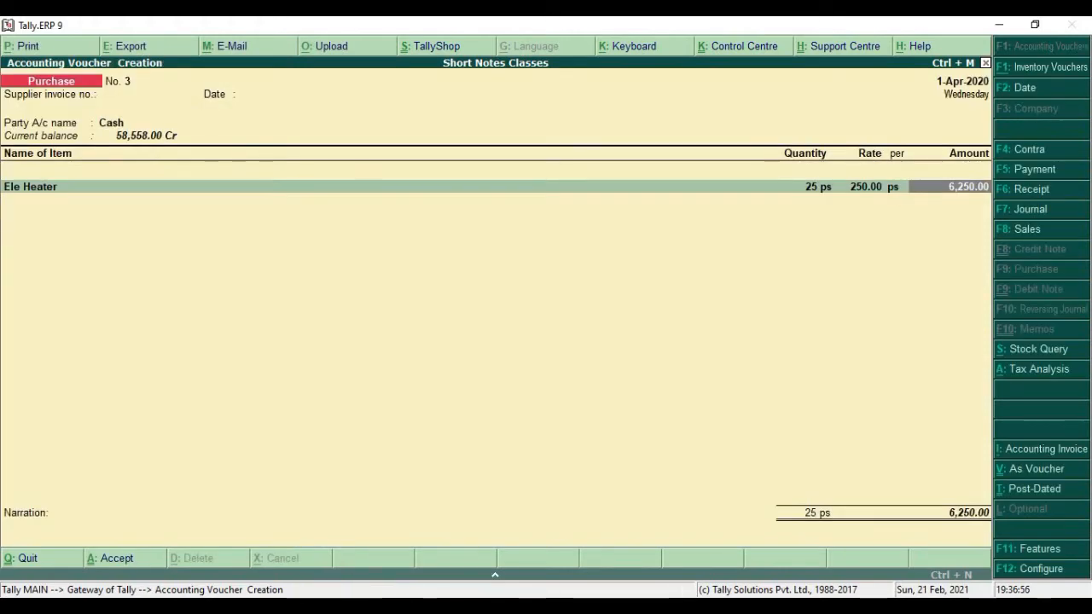
pyautogui.press('Return')
pyautogui.press('Return')
pyautogui.press('Return')
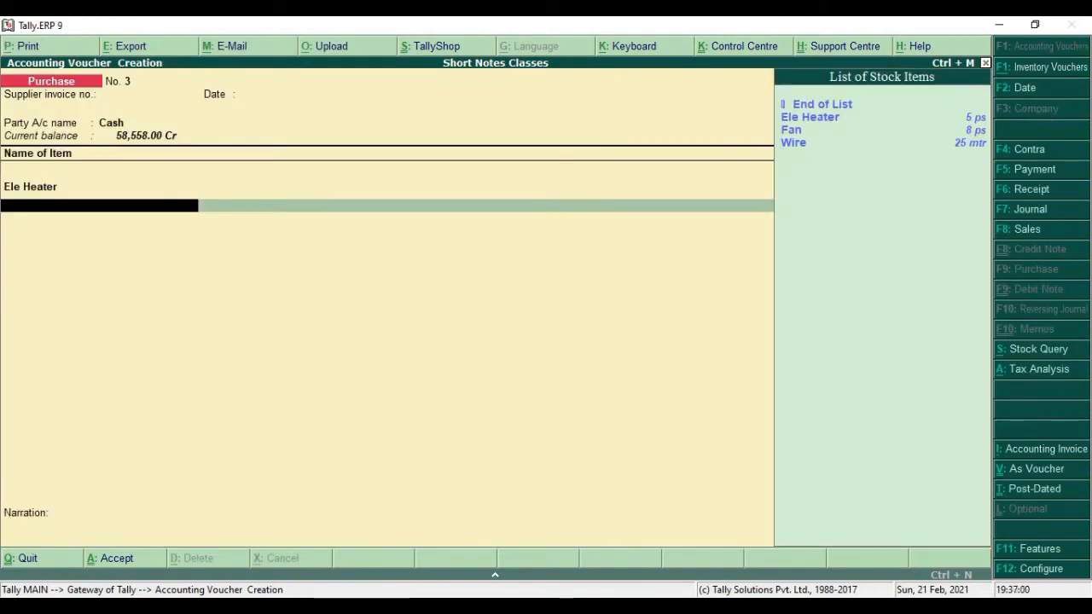
# - Add Fan as the second purchase item and allocate 20 ps to the Indira Nagar godown
pyautogui.press('Down')
pyautogui.press('Down')
pyautogui.press('Return')
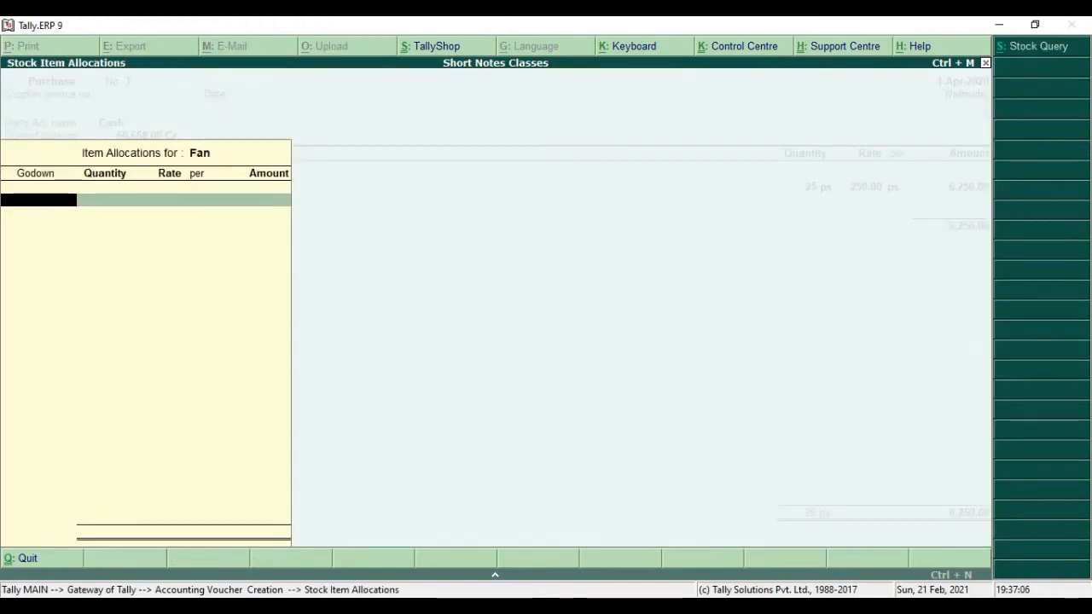
pyautogui.write('In')
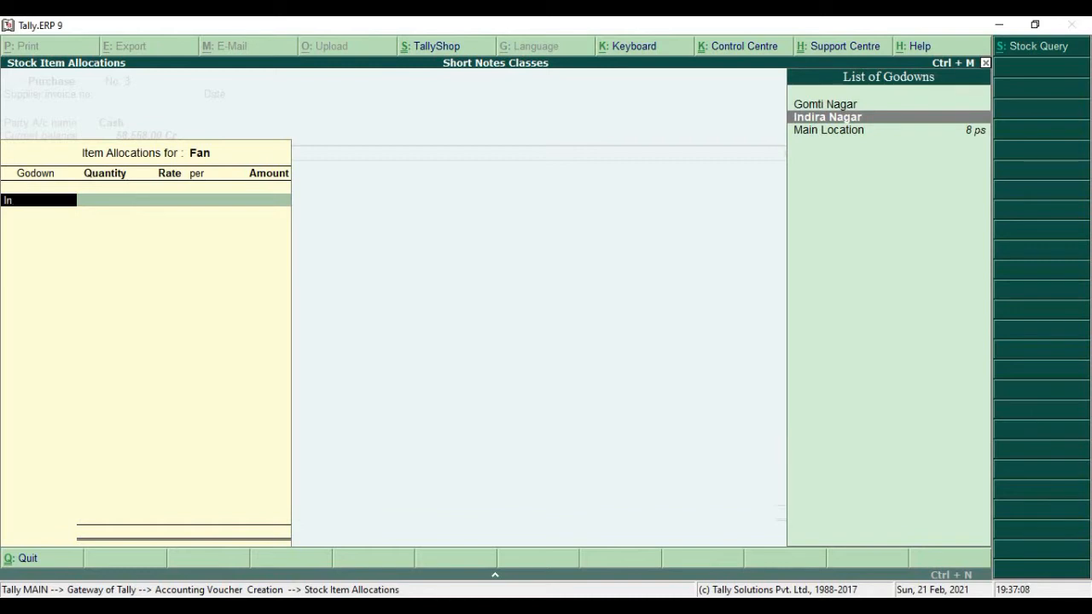
pyautogui.press('Return')
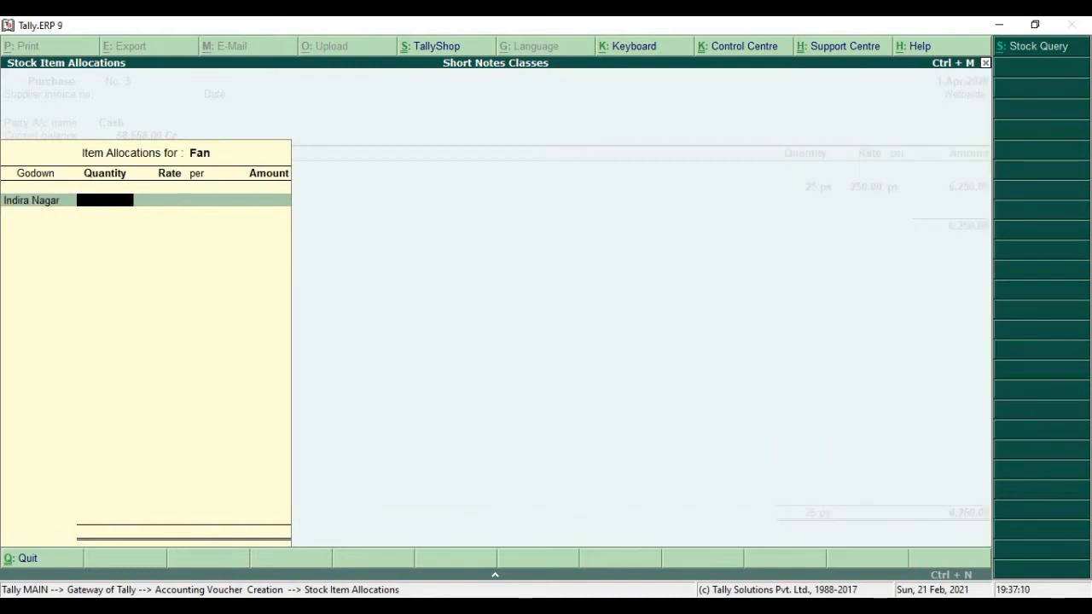
pyautogui.write('20')
pyautogui.press('Return')
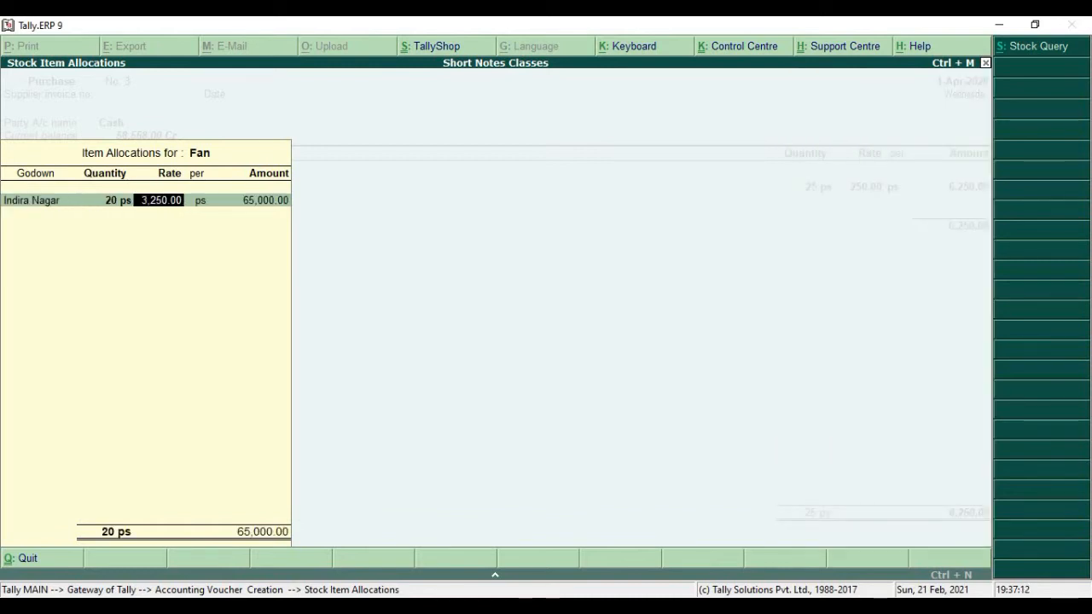
# - Accept the Fan allocation at the rate of 3,250 per ps and assign it to the Purchase ledger
pyautogui.press('Return')
pyautogui.press('Return')
pyautogui.press('Return')
pyautogui.press('Return')
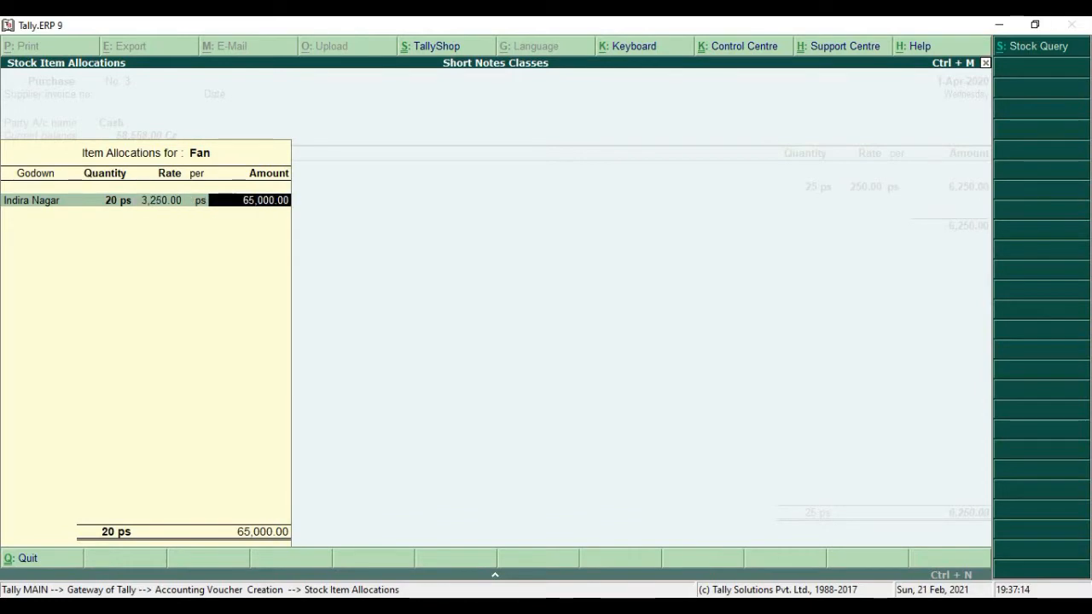
pyautogui.press('Return')
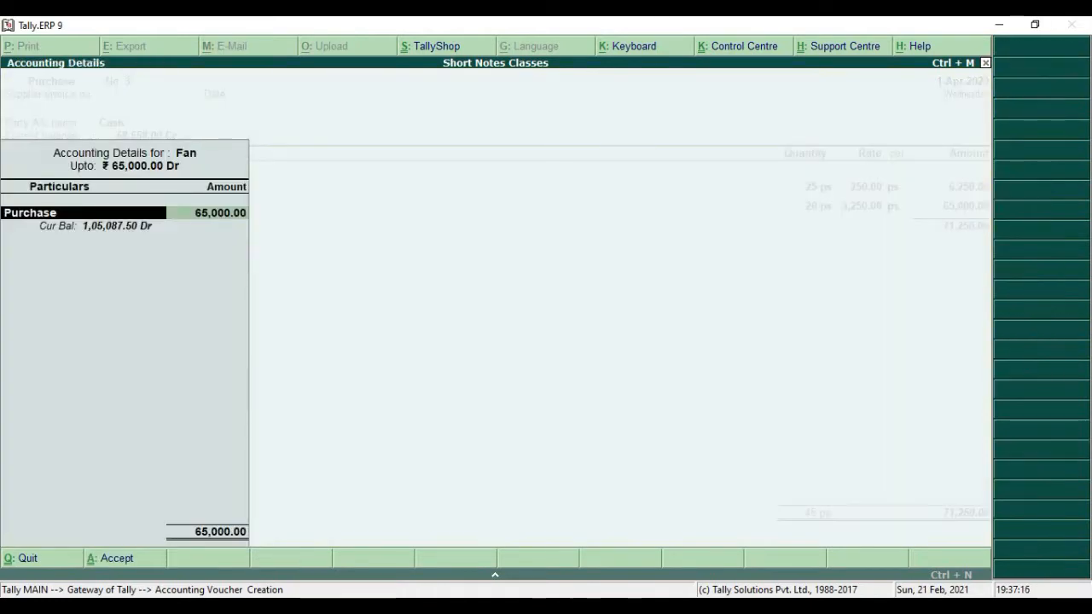
pyautogui.press('Return')
pyautogui.press('Return')
pyautogui.press('Return')
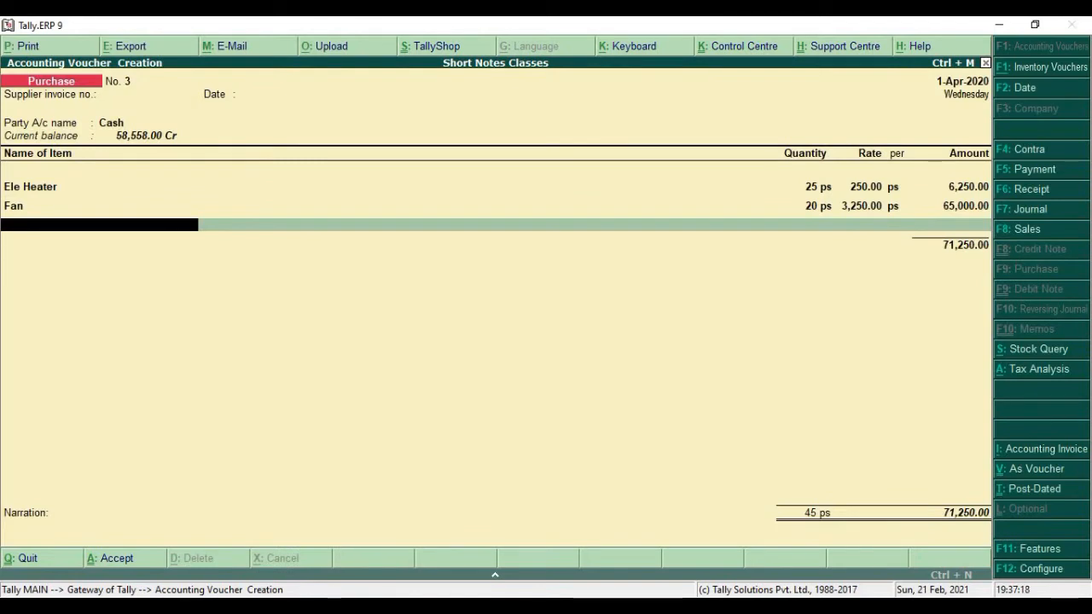
# - Add the CGST and SGST ledgers below the items with their default amounts, and save the purchase voucher
pyautogui.press('Return')
pyautogui.write('C')
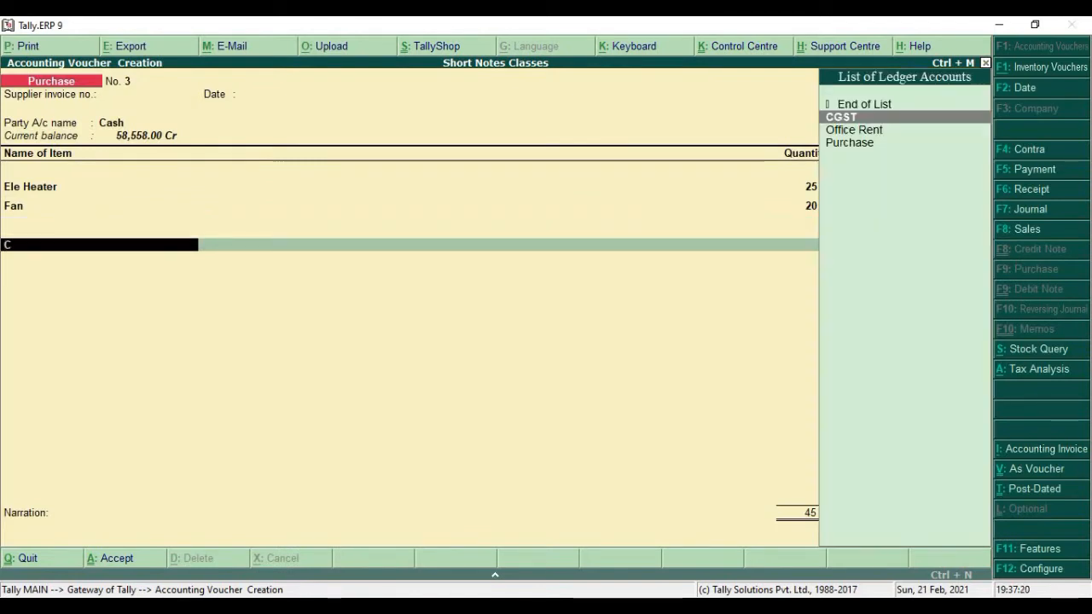
pyautogui.press('Return')
pyautogui.press('Return')
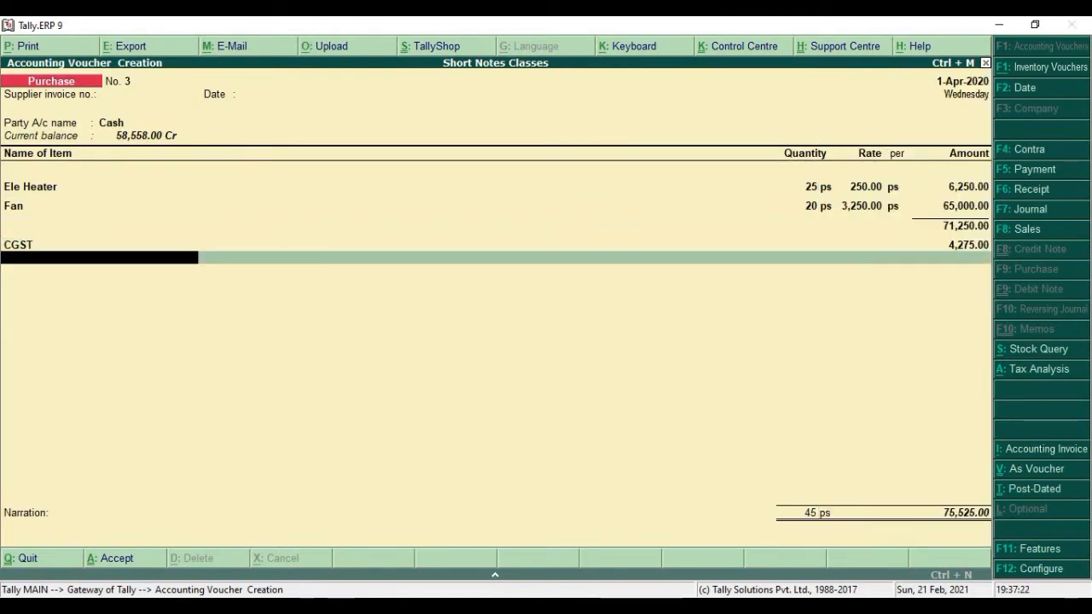
pyautogui.write('S')
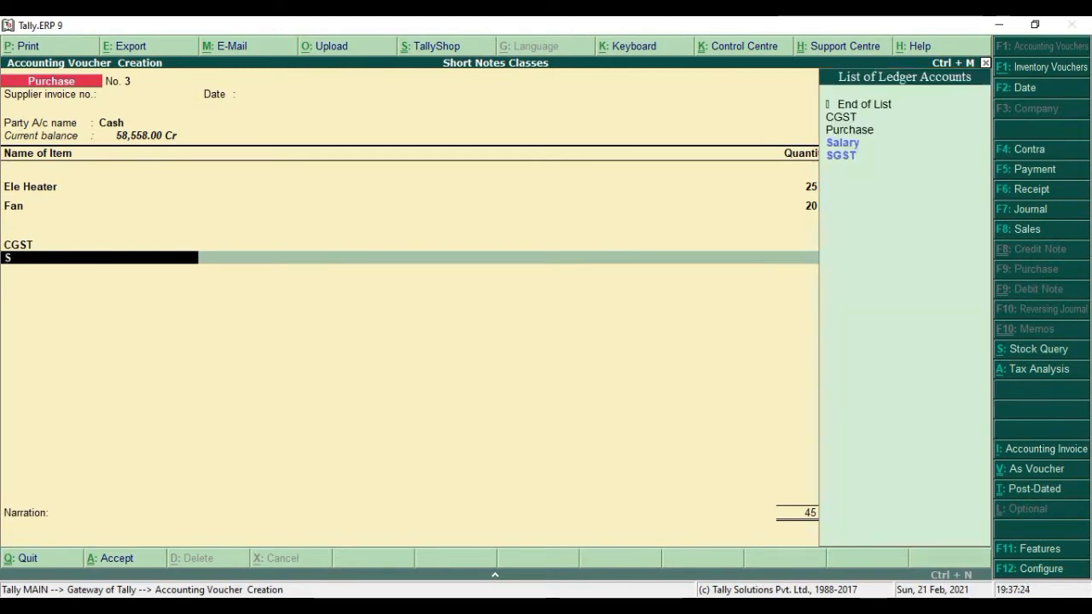
pyautogui.press('Return')
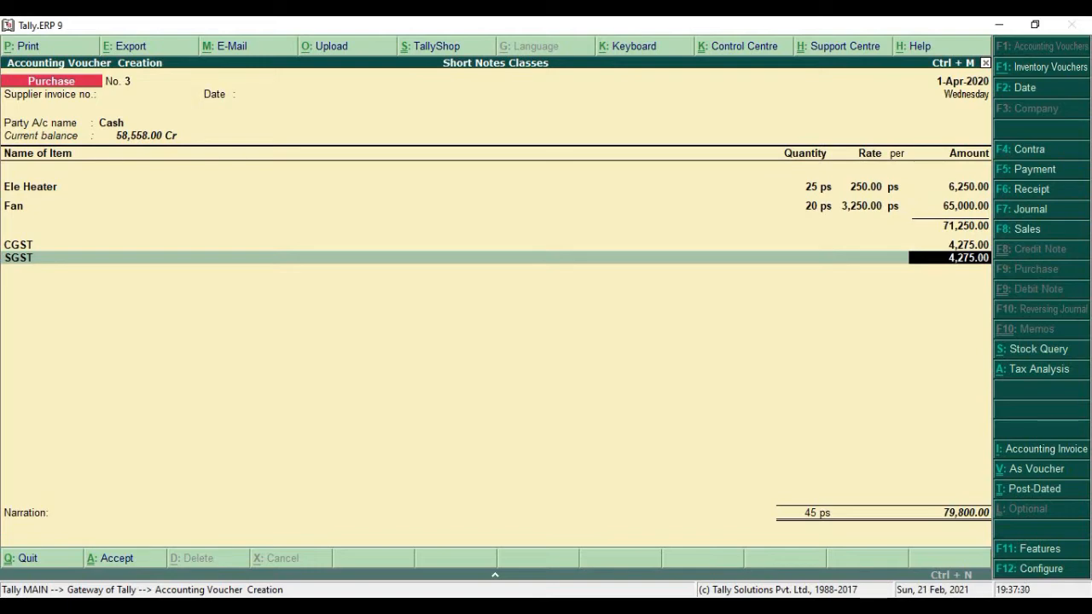
pyautogui.press('Return')
pyautogui.press('Return')
pyautogui.press('Return')
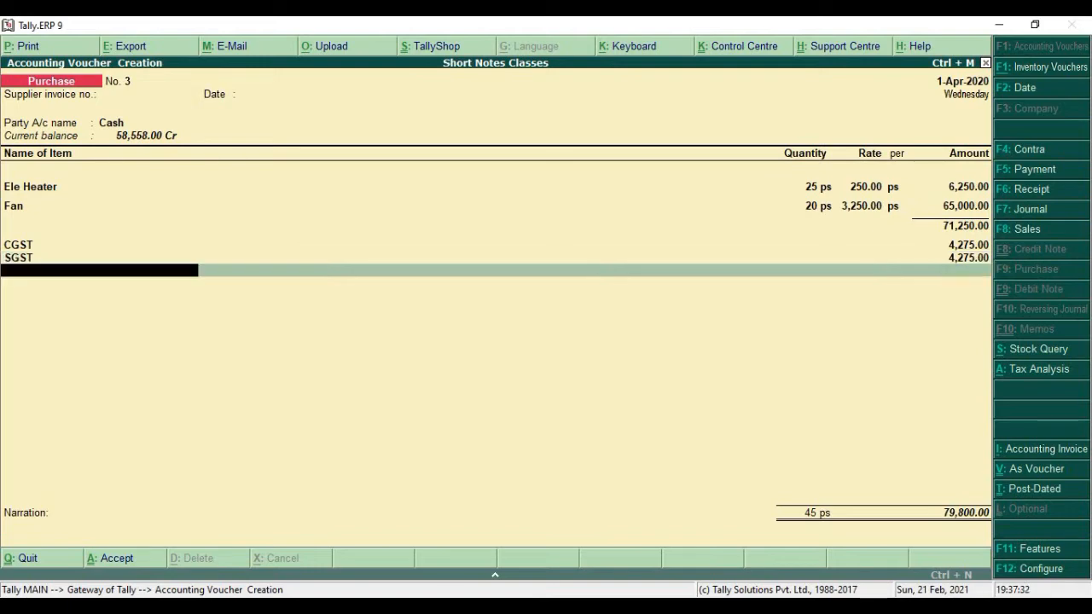
pyautogui.press('Return')
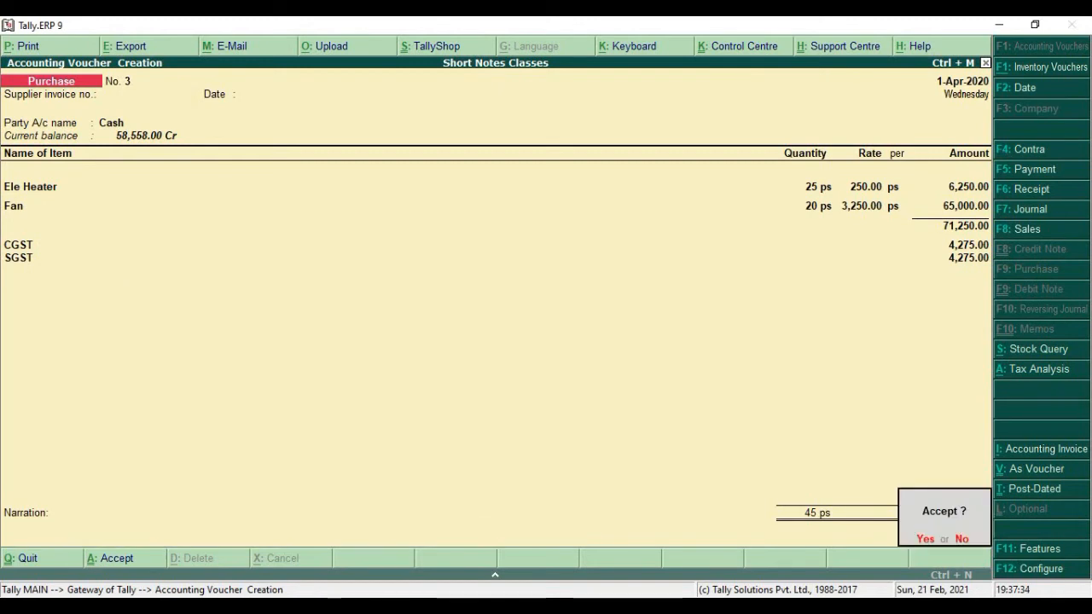
pyautogui.press('Return')
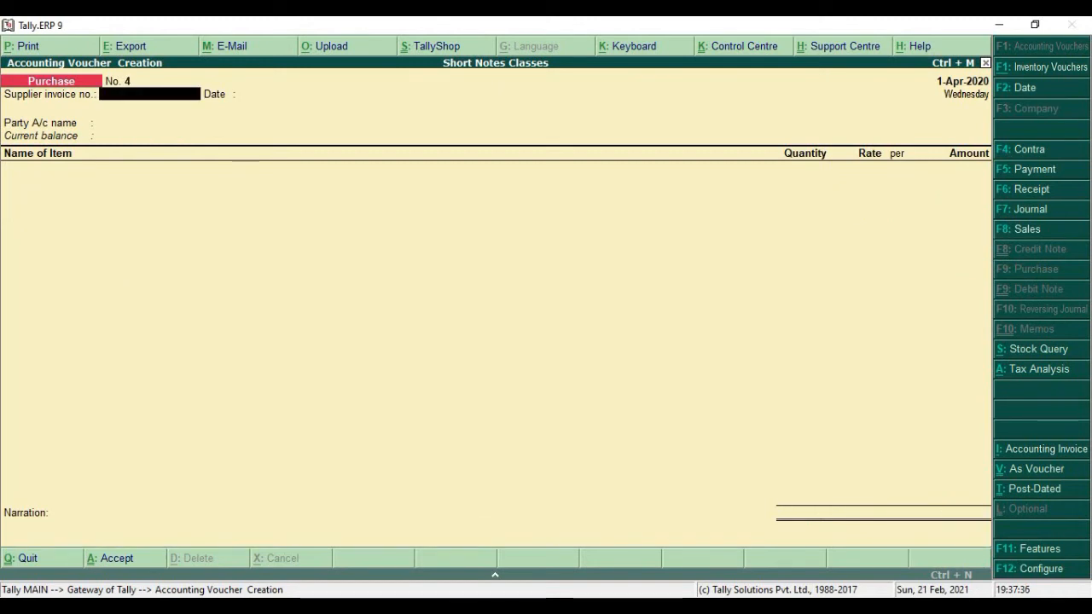
# - Start a sales voucher with a blank reference number, Cash as party account and buyer, and empty despatch and order details
pyautogui.press('F8')
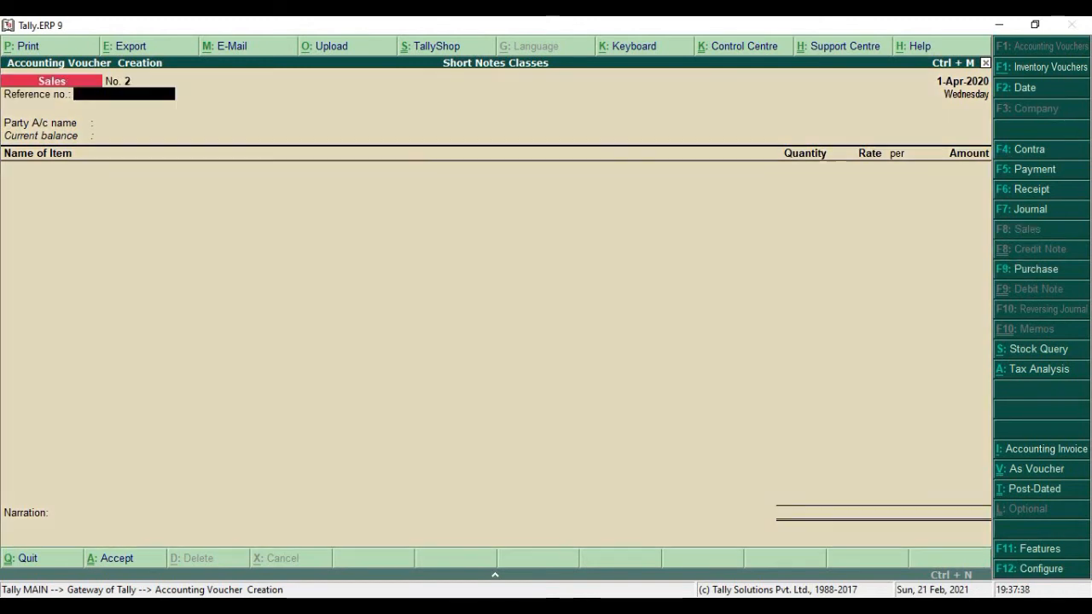
pyautogui.press('Return')
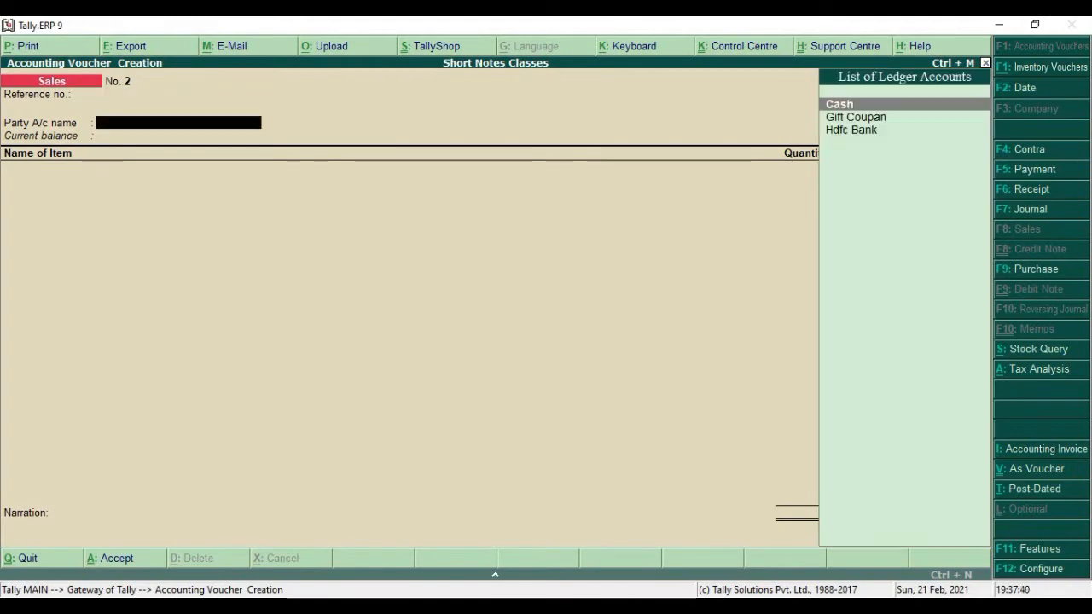
pyautogui.press('Return')
pyautogui.press('Return')
pyautogui.press('Return')
pyautogui.press('Return')
pyautogui.press('Return')
pyautogui.press('Return')
pyautogui.press('Return')
pyautogui.press('Return')
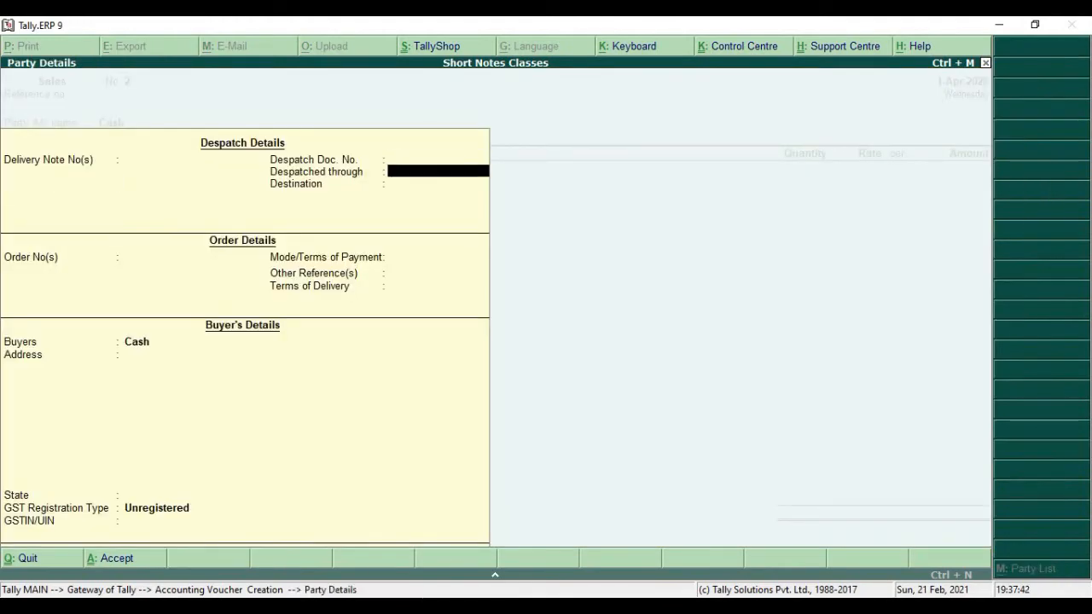
pyautogui.press('Return')
pyautogui.press('Return')
pyautogui.press('Return')
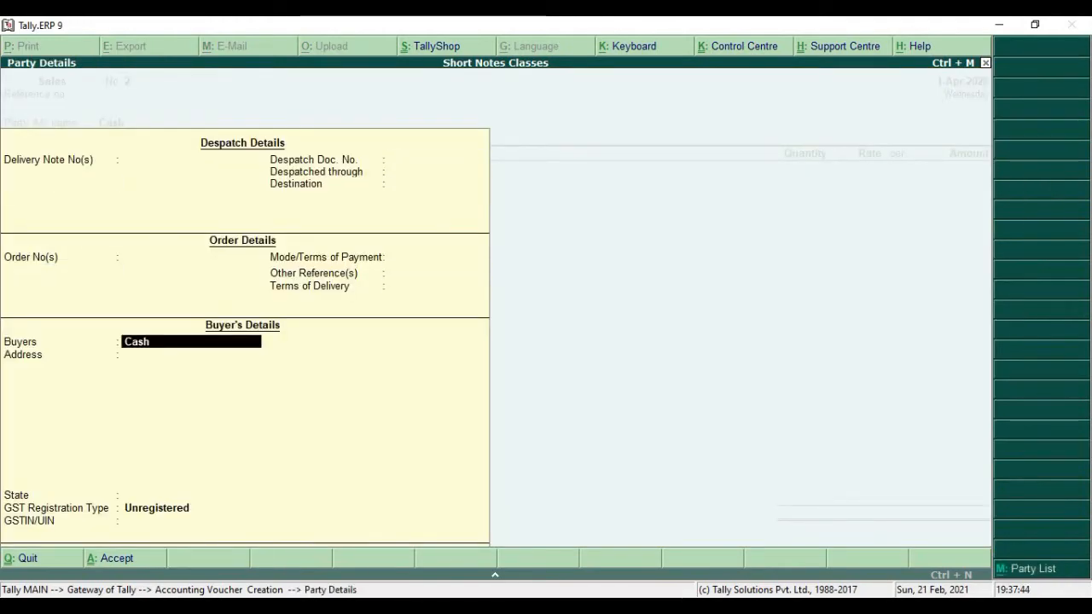
# - Set the buyer's state to Uttar Pradesh and GST registration type to Consumer, and accept the party details
pyautogui.write('U')
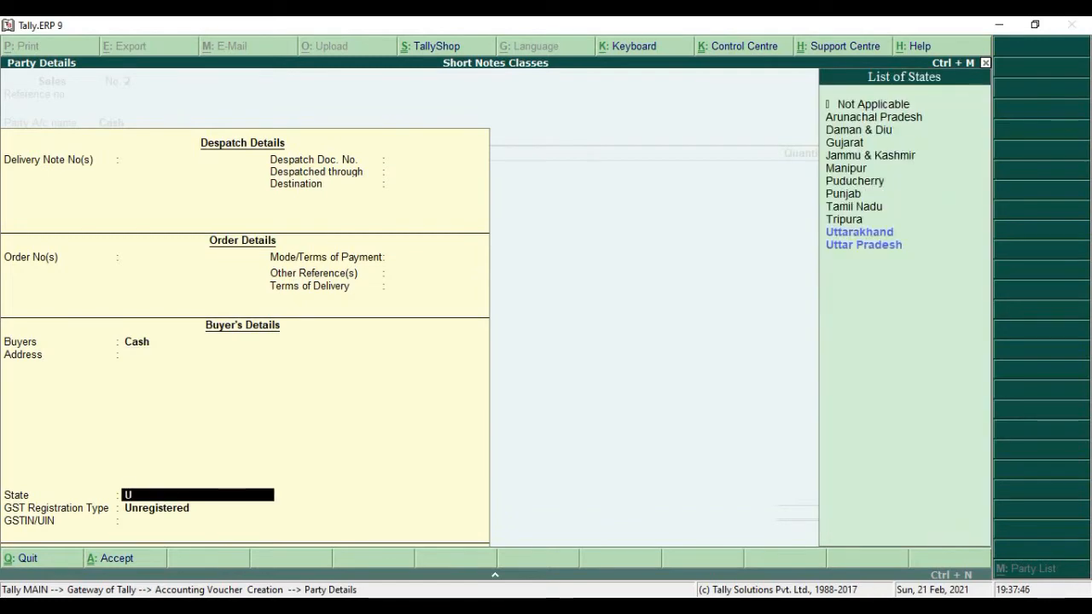
pyautogui.press('Down')
pyautogui.press('Return')
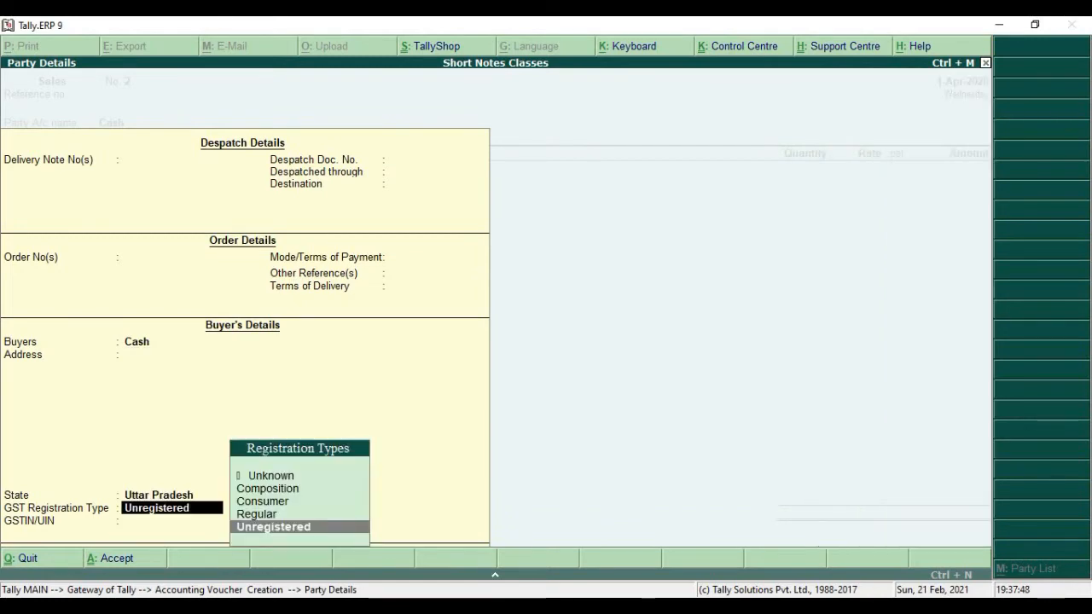
pyautogui.press('Up')
pyautogui.press('Up')
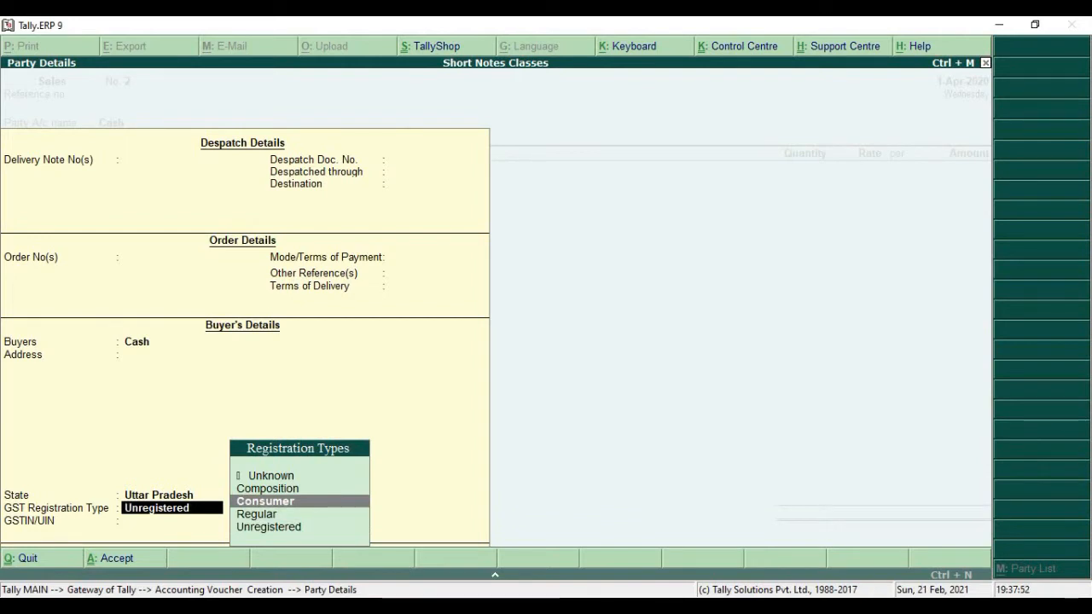
pyautogui.press('Down')
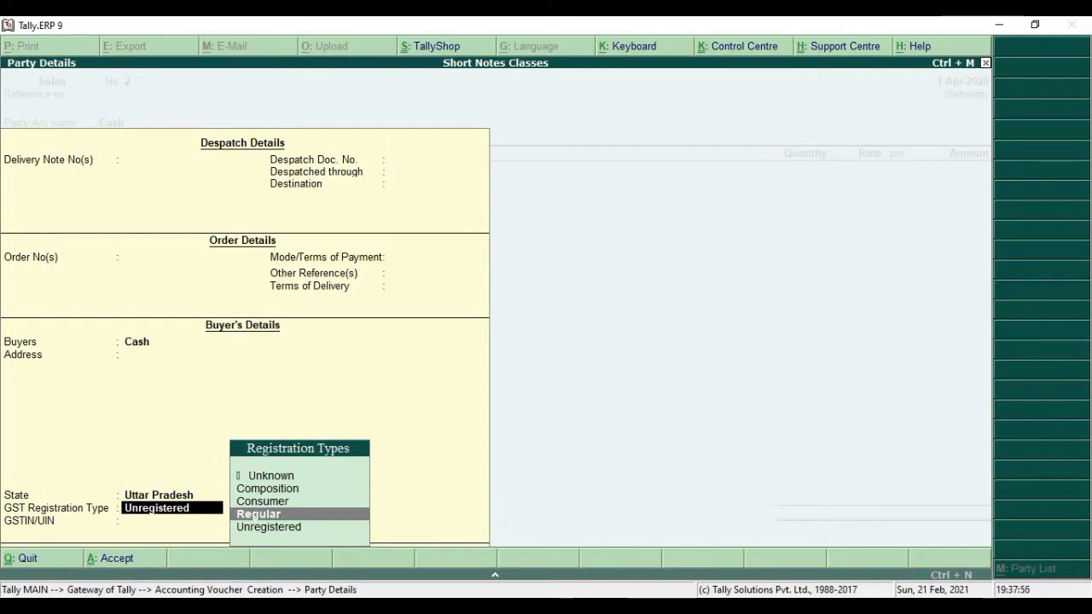
pyautogui.press('Up')
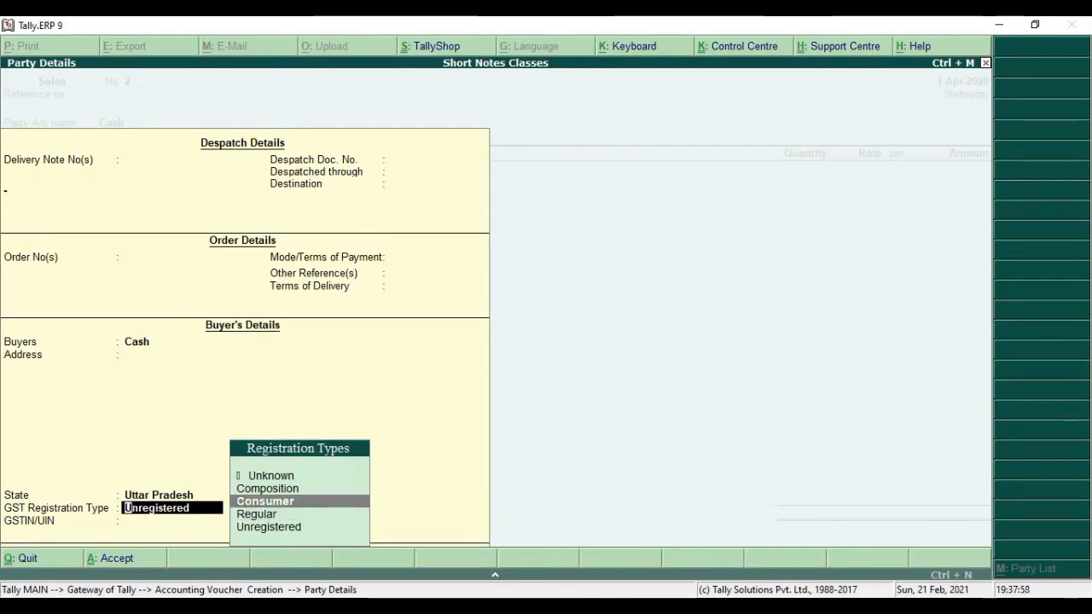
pyautogui.press('Return')
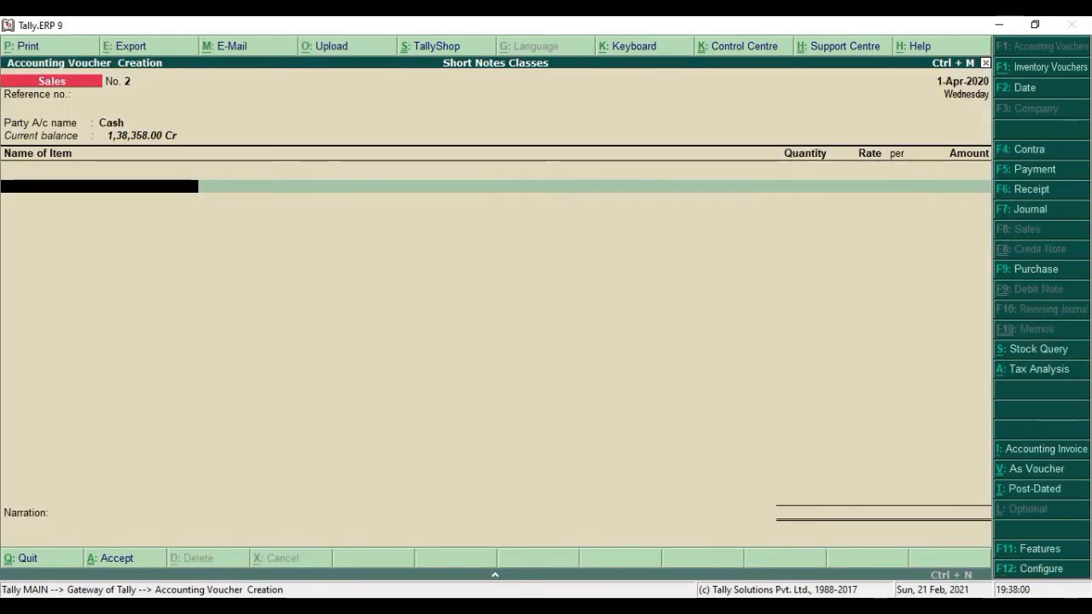
# - Add the Ele Heater item to the sales voucher and choose Gomti Nagar as its godown
pyautogui.write('E')
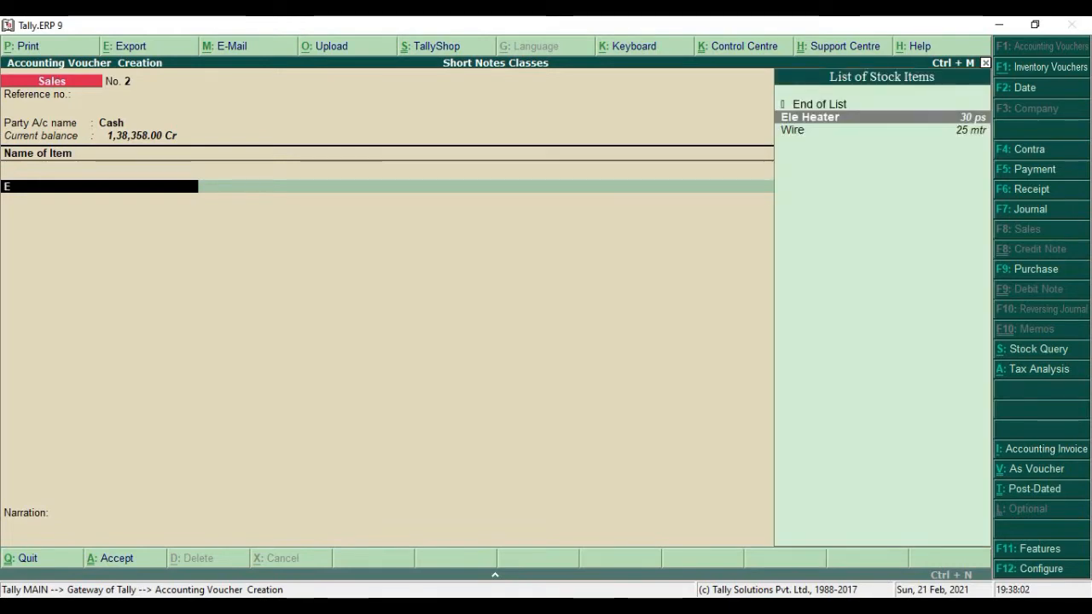
pyautogui.press('Return')
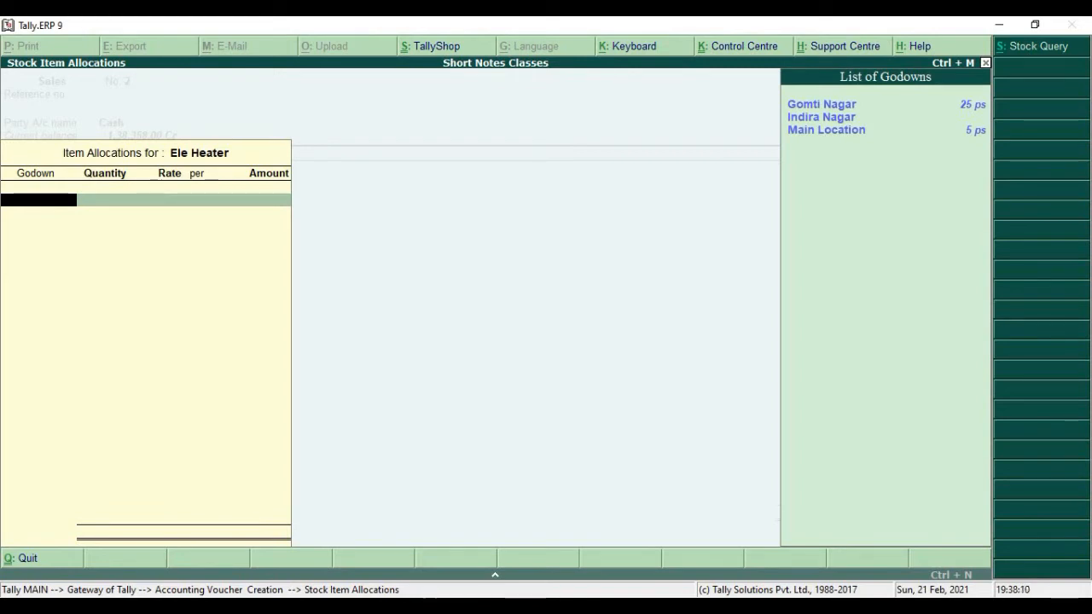
pyautogui.press('Down')
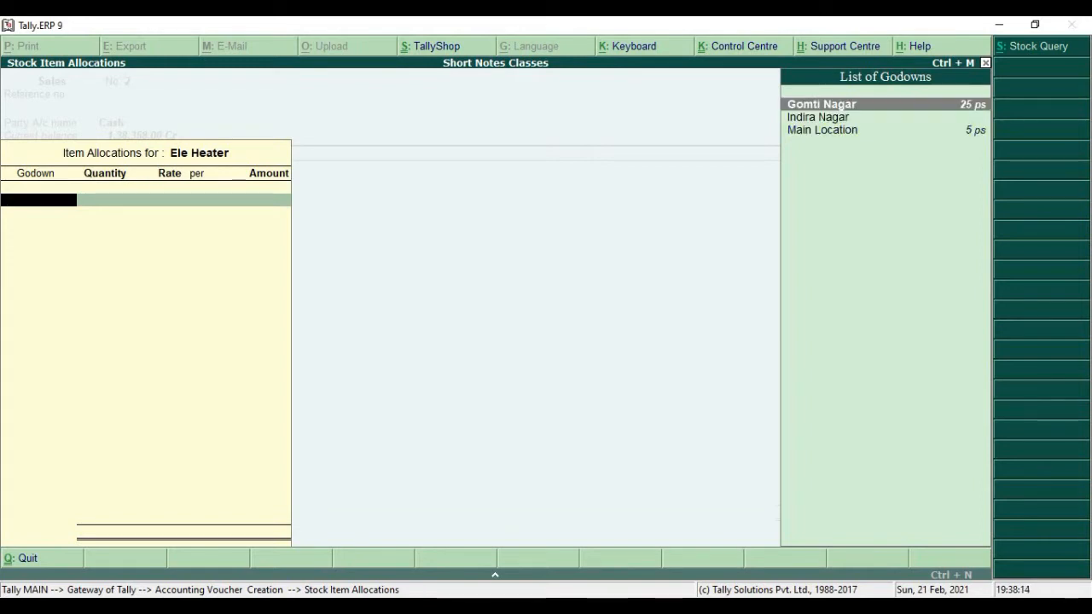
pyautogui.press('Down')
pyautogui.press('Down')
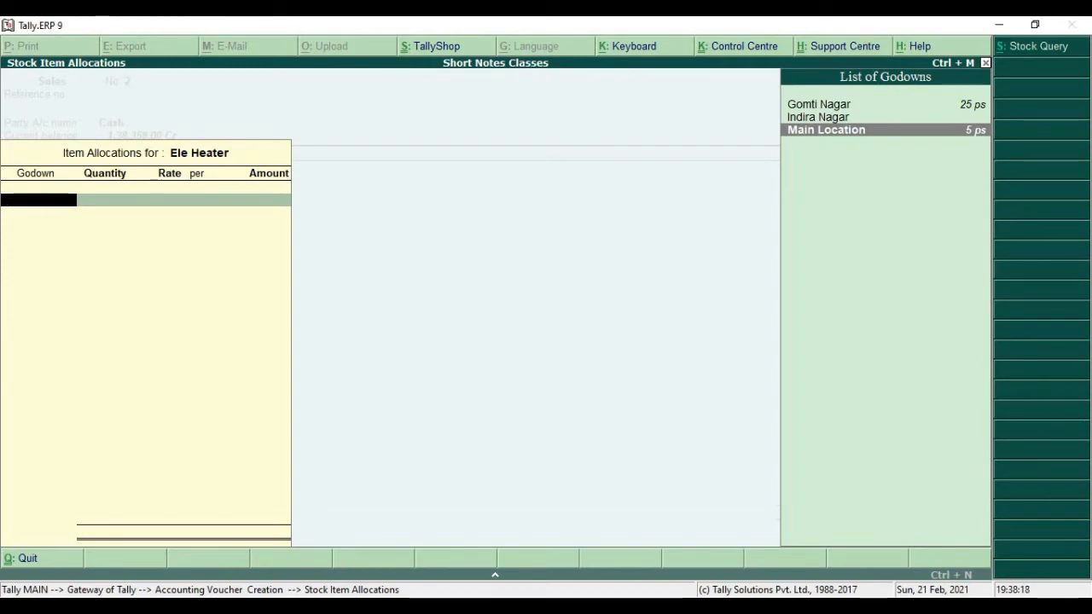
pyautogui.press('Up')
pyautogui.press('Up')
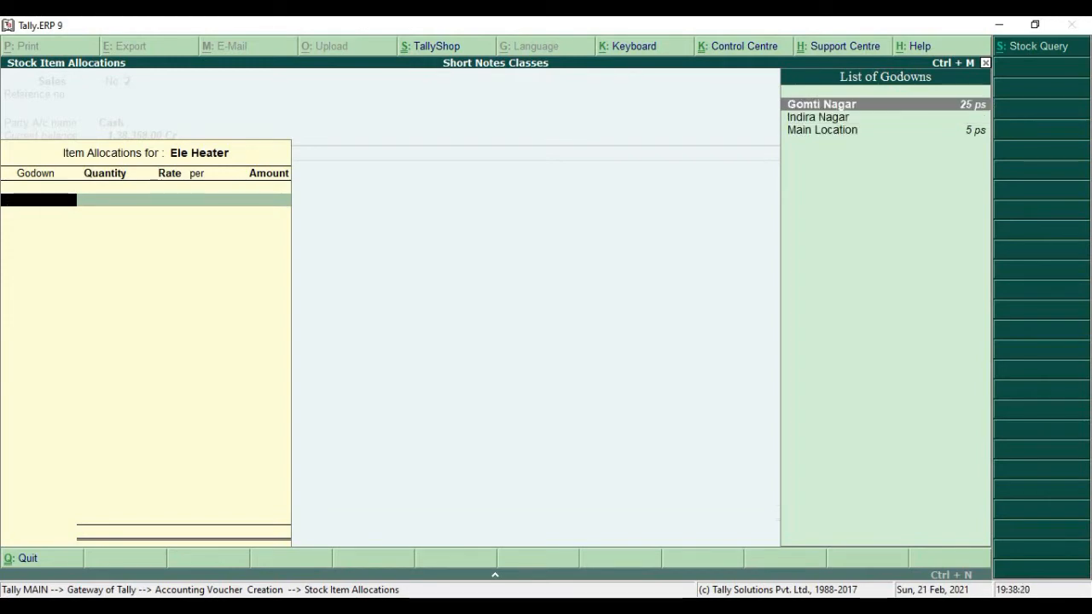
pyautogui.press('Down')
pyautogui.press('Up')
pyautogui.press('Down')
pyautogui.press('Down')
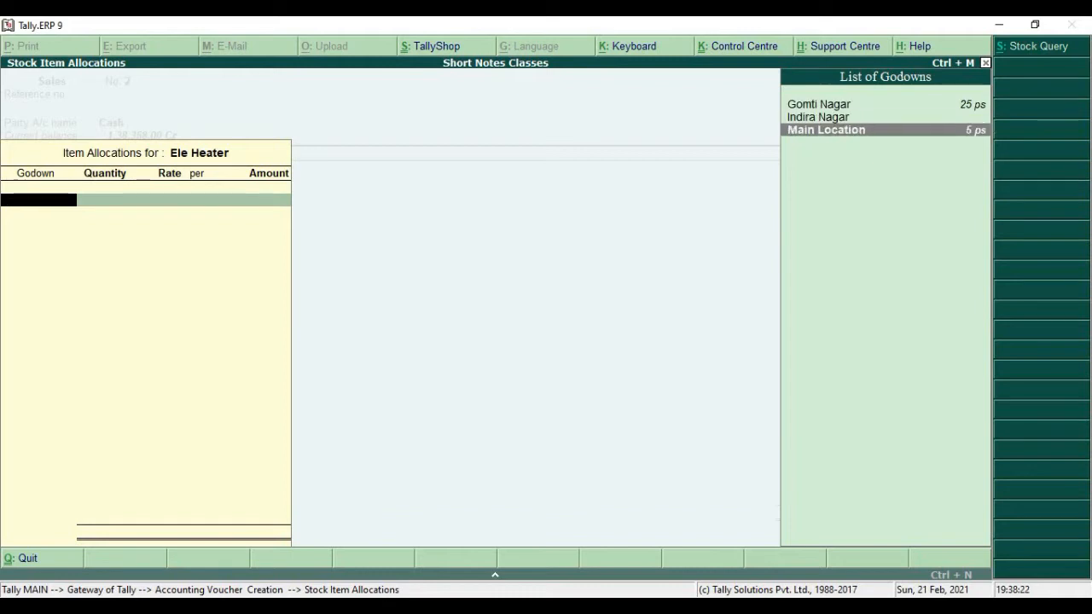
pyautogui.press('Up')
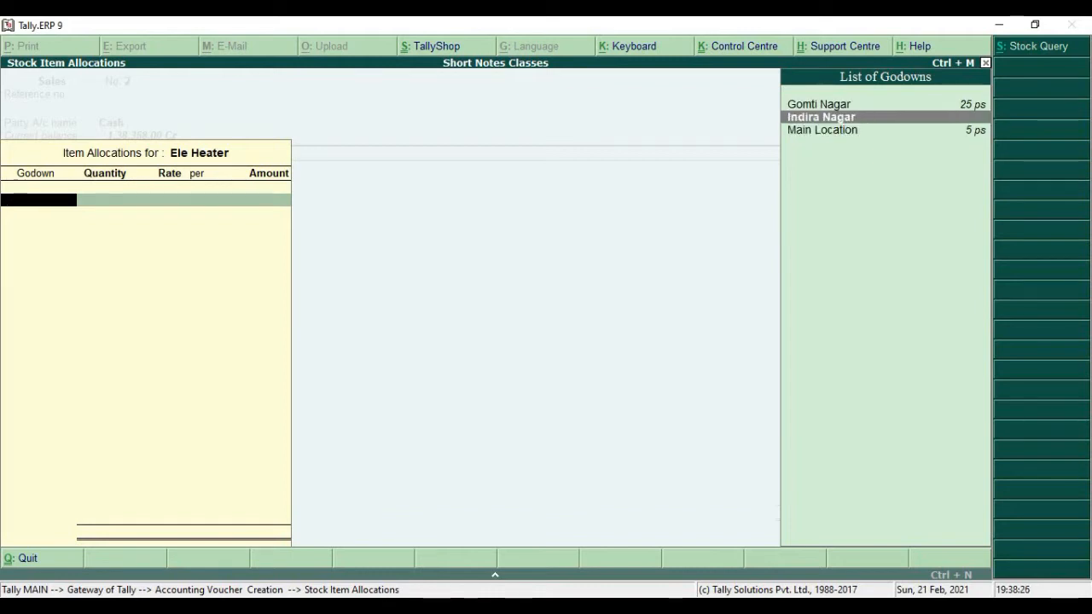
pyautogui.press('Down')
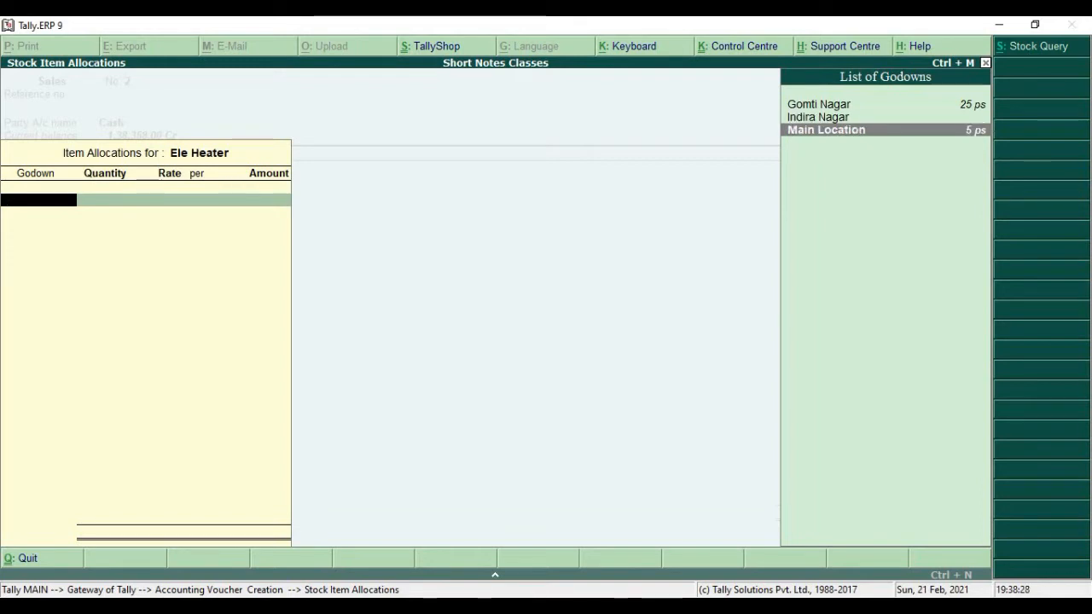
pyautogui.press('Up')
pyautogui.press('Up')
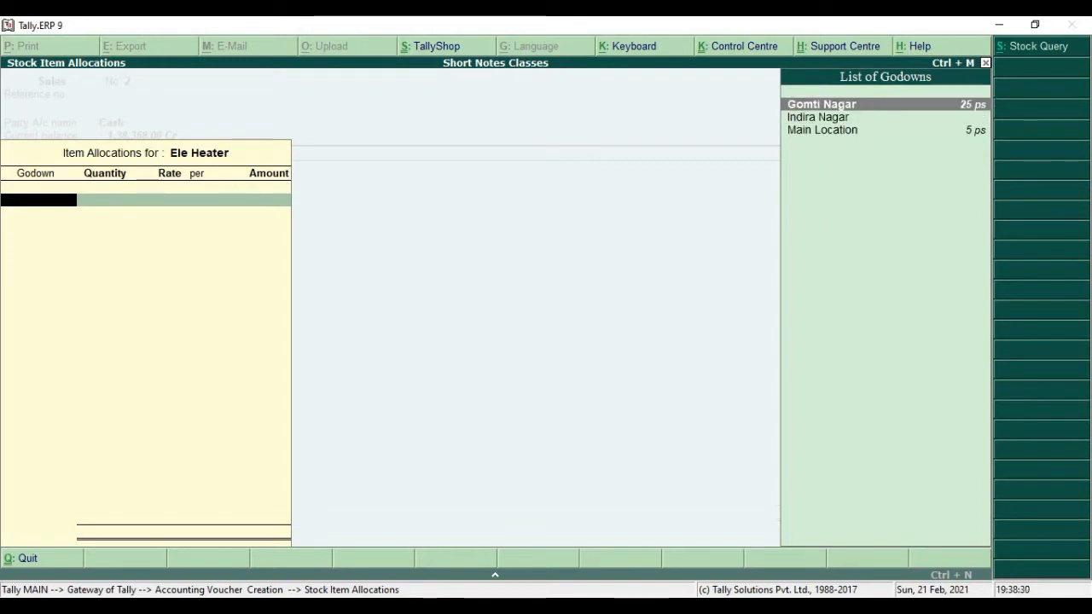
pyautogui.press('Return')
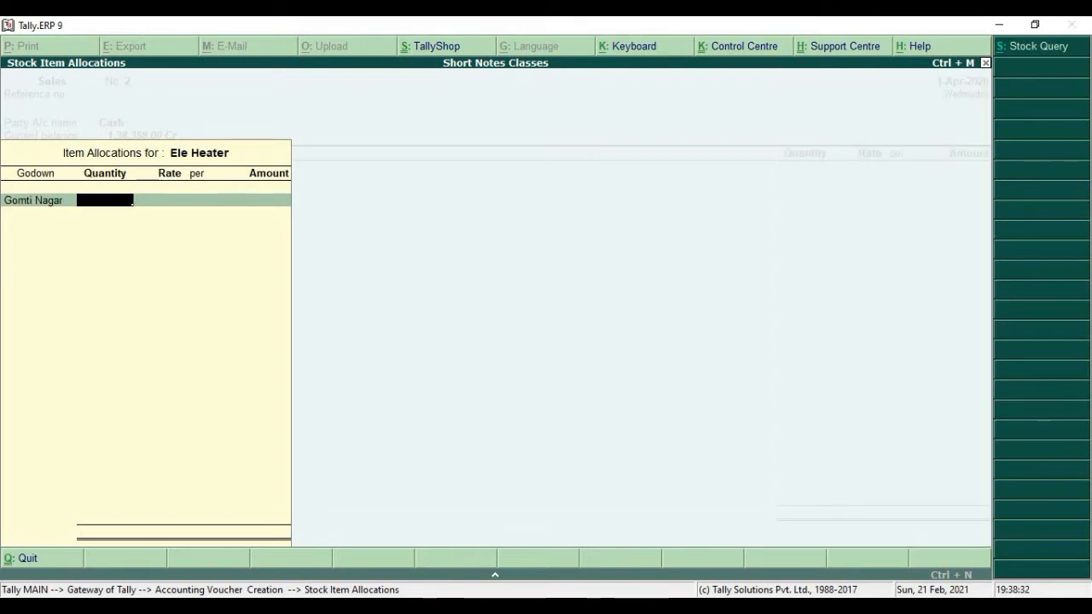
# - Allocate 2 ps of Ele Heater at a rate of 300 per ps and assign the item to the Sales ledger
pyautogui.write('2')
pyautogui.press('Return')
pyautogui.write('300')
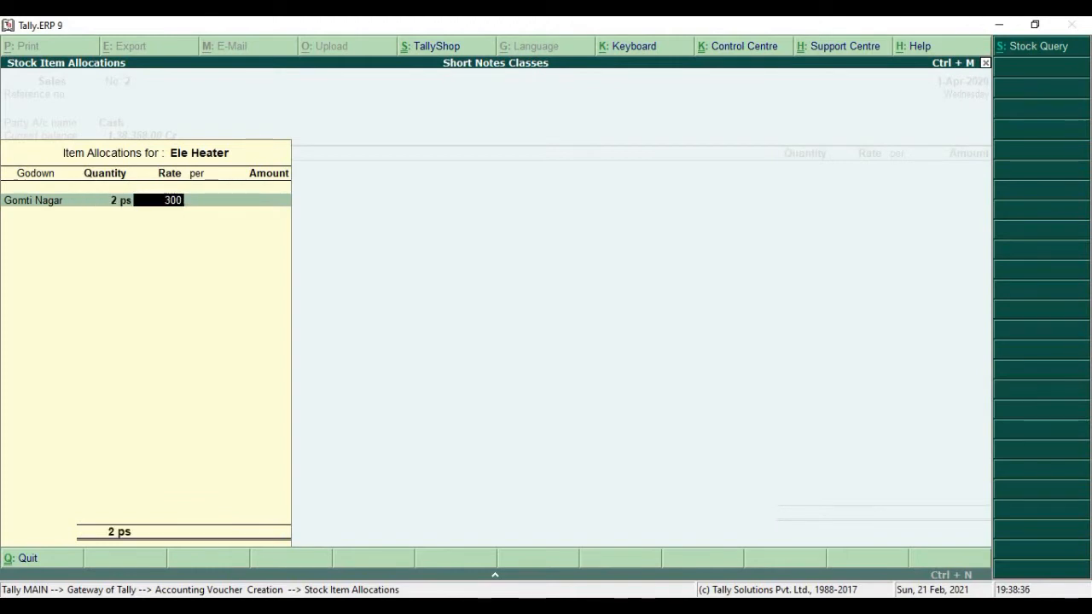
pyautogui.press('Return')
pyautogui.press('Return')
pyautogui.press('Return')
pyautogui.press('Return')
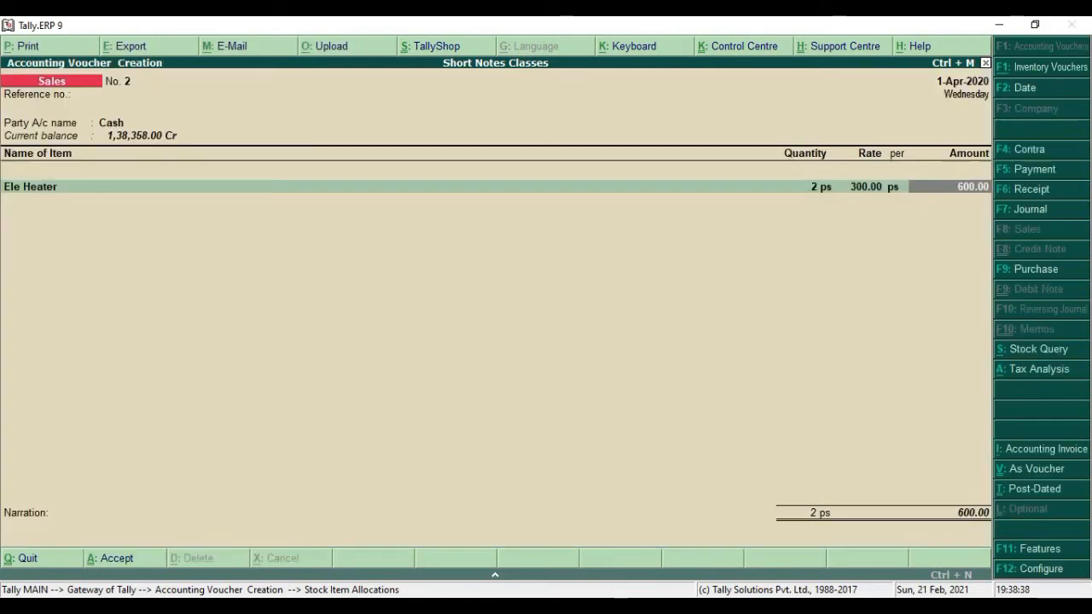
pyautogui.press('Return')
pyautogui.press('Return')
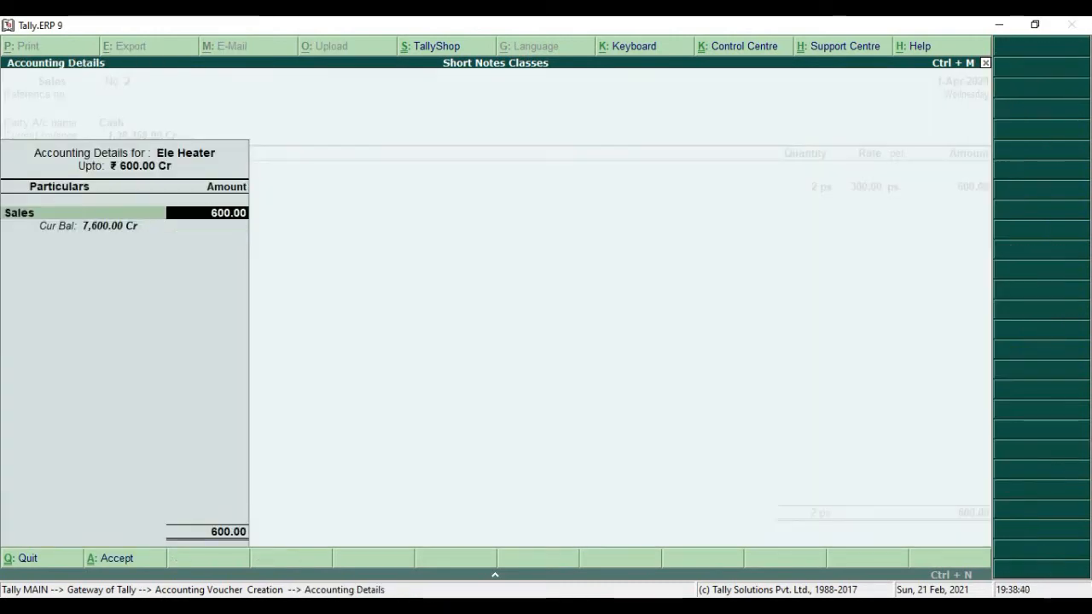
pyautogui.press('Return')
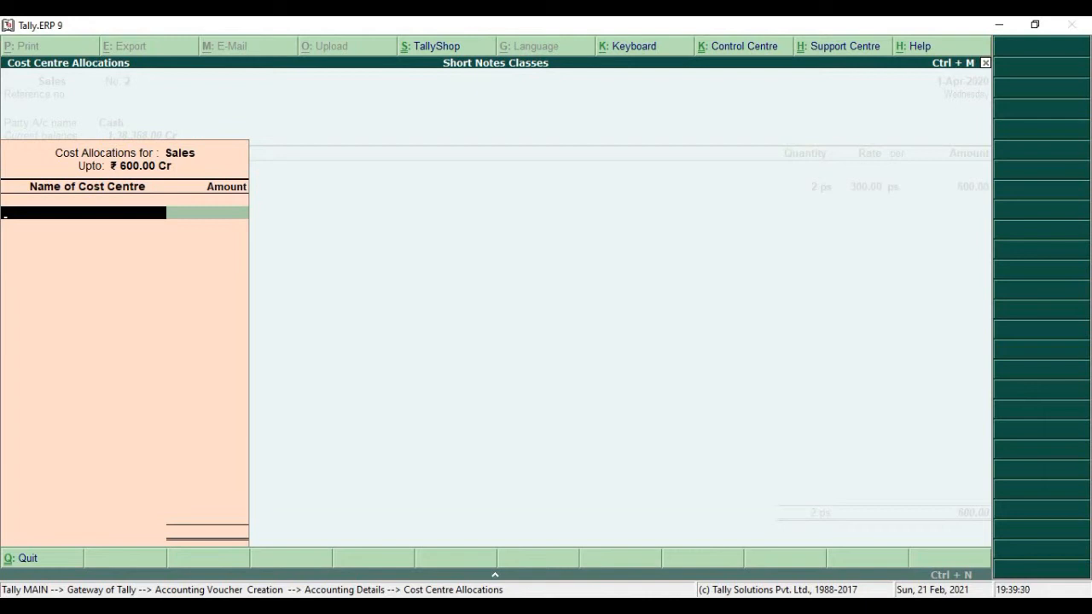
pyautogui.press('Escape')
pyautogui.press('y')
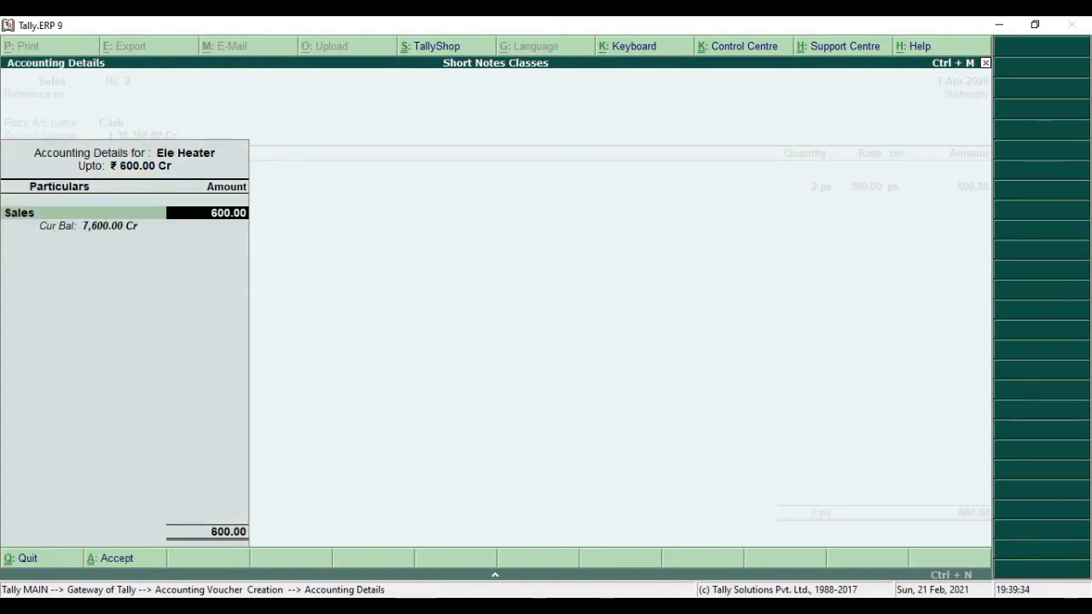
# - Alter the Sales ledger so that cost centres are not applicable, save it, and accept the Ele Heater accounting details
pyautogui.press('BackSpace')
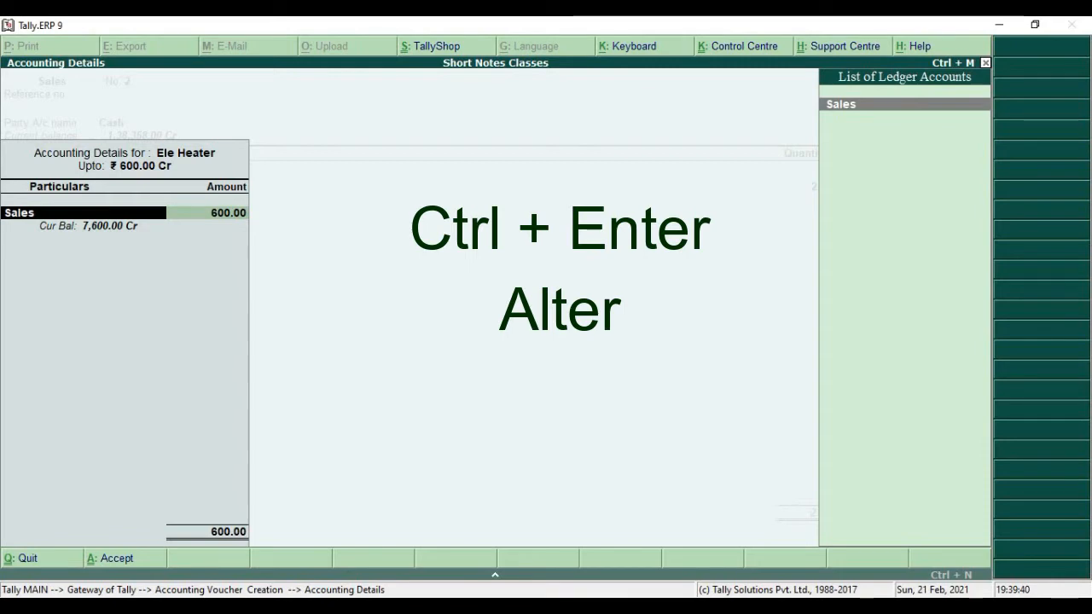
pyautogui.hotkey('ctrl', 'Return')
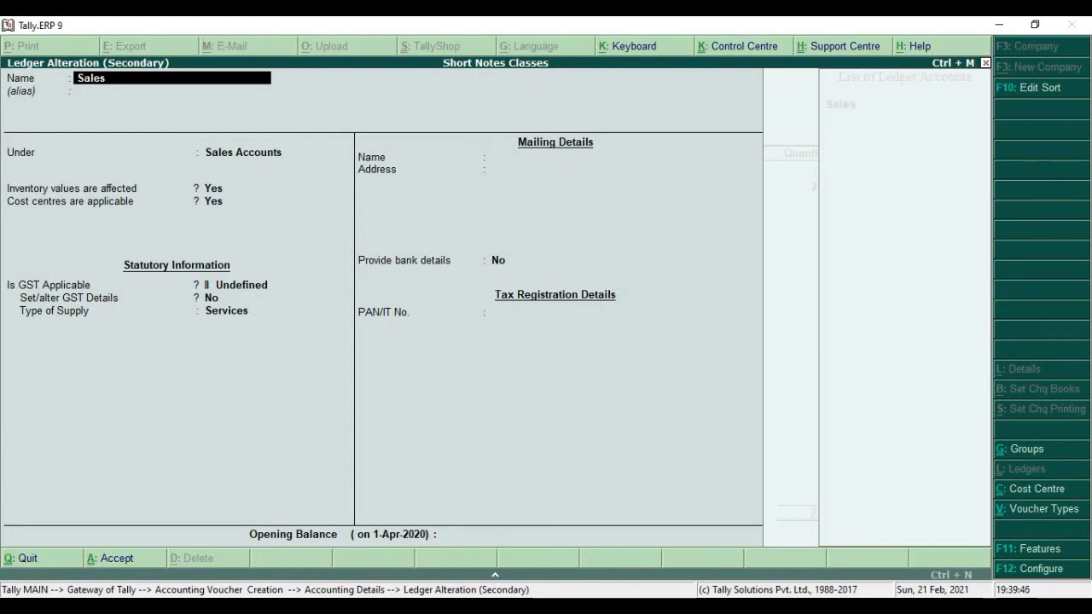
pyautogui.press('Return')
pyautogui.press('Return')
pyautogui.press('Return')
pyautogui.press('Return')
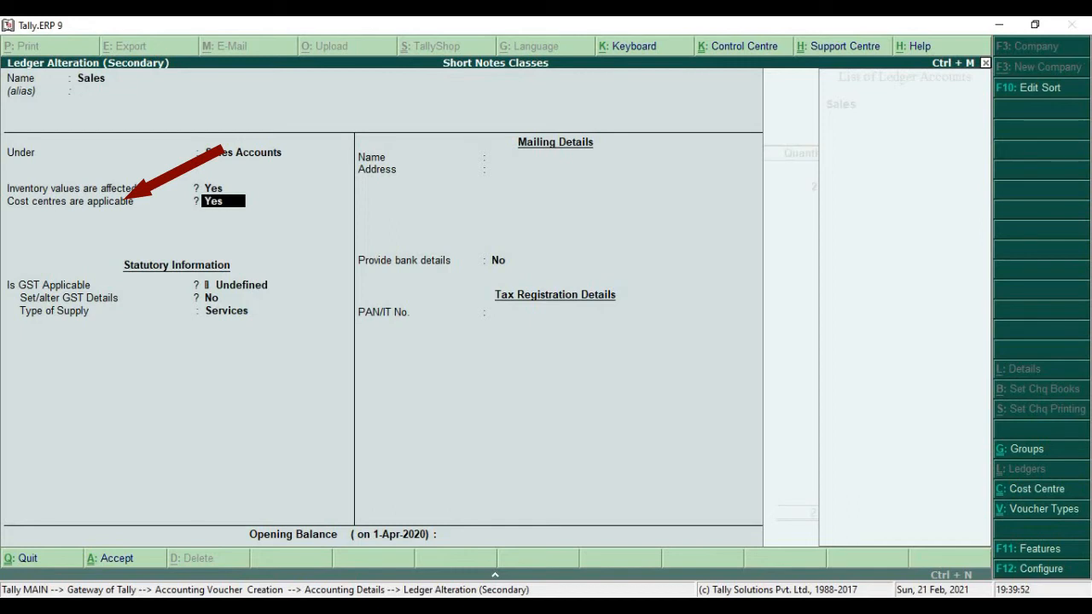
pyautogui.write('no')
pyautogui.press('Return')
pyautogui.press('Return')
pyautogui.press('Return')
pyautogui.press('Return')
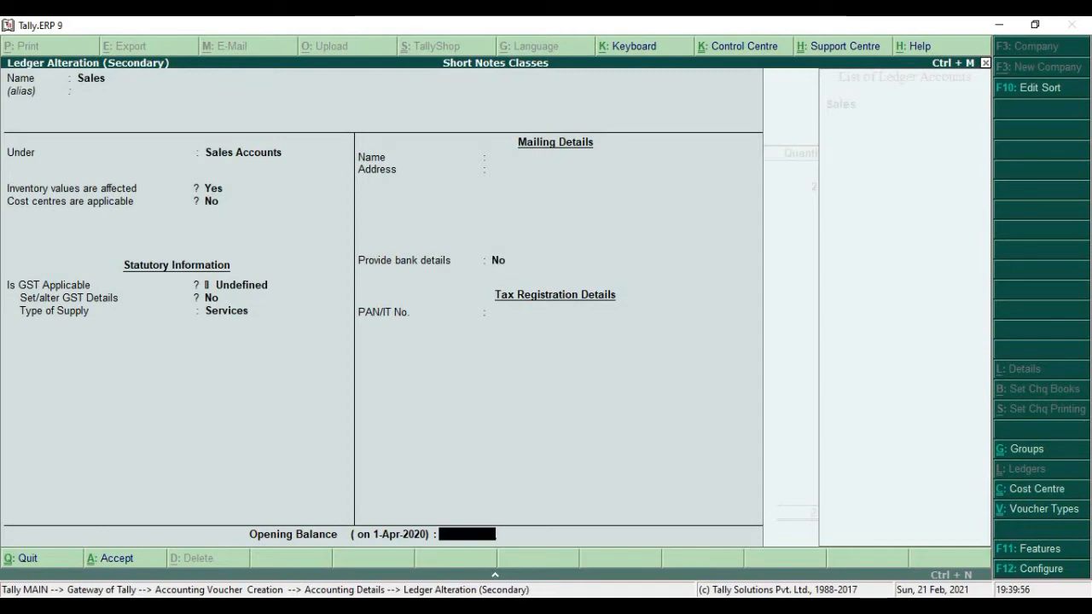
pyautogui.press('Return')
pyautogui.press('Return')
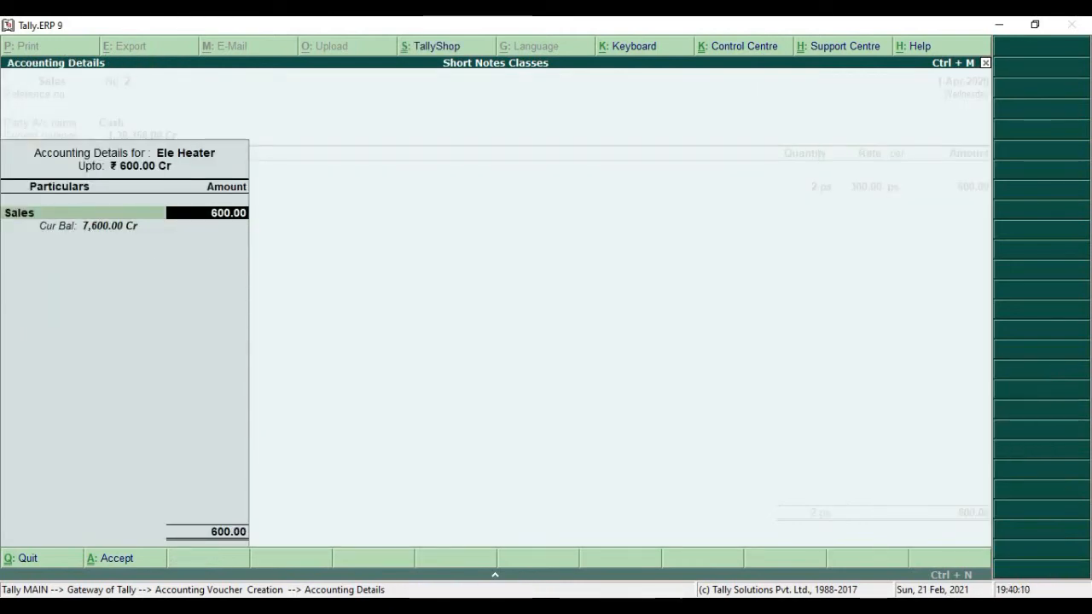
pyautogui.press('Return')
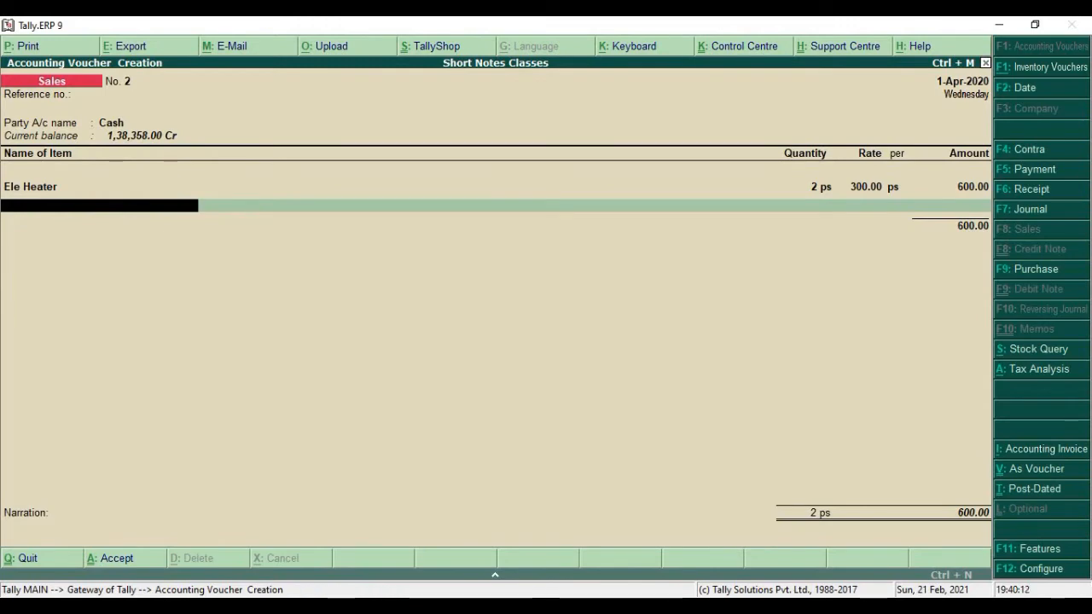
# - Add the Fan item to the sales voucher and choose Main Location as its godown
pyautogui.write('F')
pyautogui.press('Return')
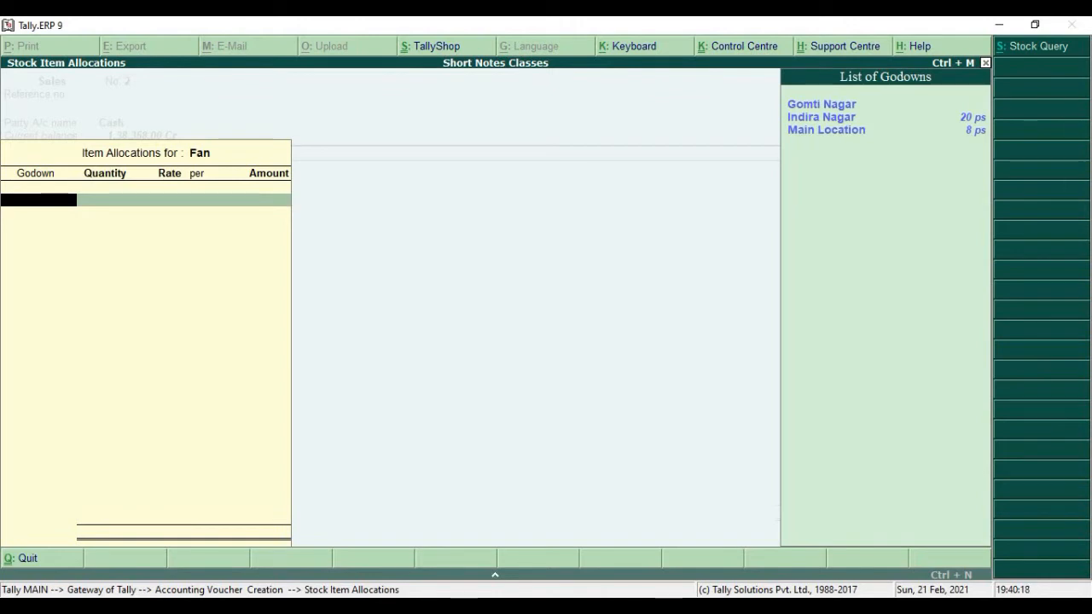
pyautogui.press('Down')
pyautogui.press('Down')
pyautogui.press('Up')
pyautogui.press('Up')
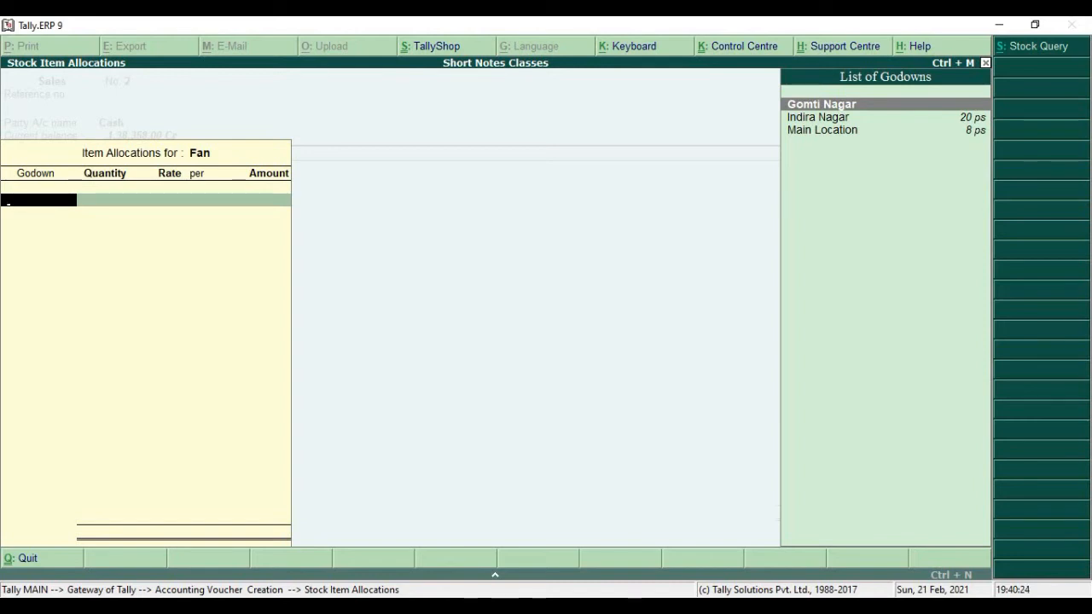
pyautogui.press('Down')
pyautogui.press('Down')
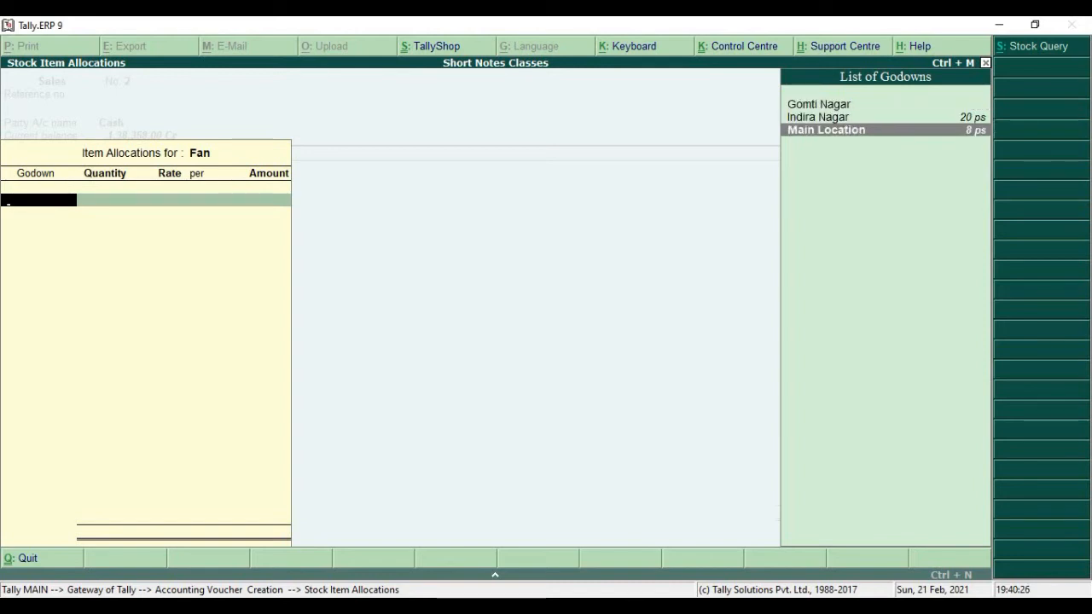
pyautogui.press('Return')
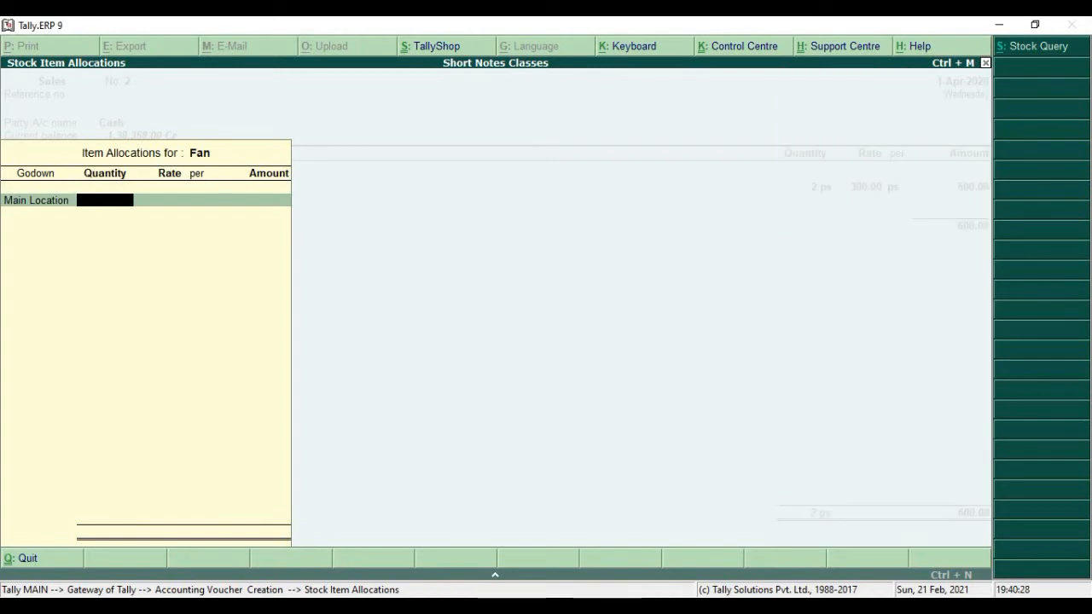
# - Allocate 2 ps of Fan at the default rate of 3,500 per ps and assign it to the Sales ledger
pyautogui.write('2')
pyautogui.press('Return')
pyautogui.press('Return')
pyautogui.press('Return')
pyautogui.press('Return')
pyautogui.press('Return')
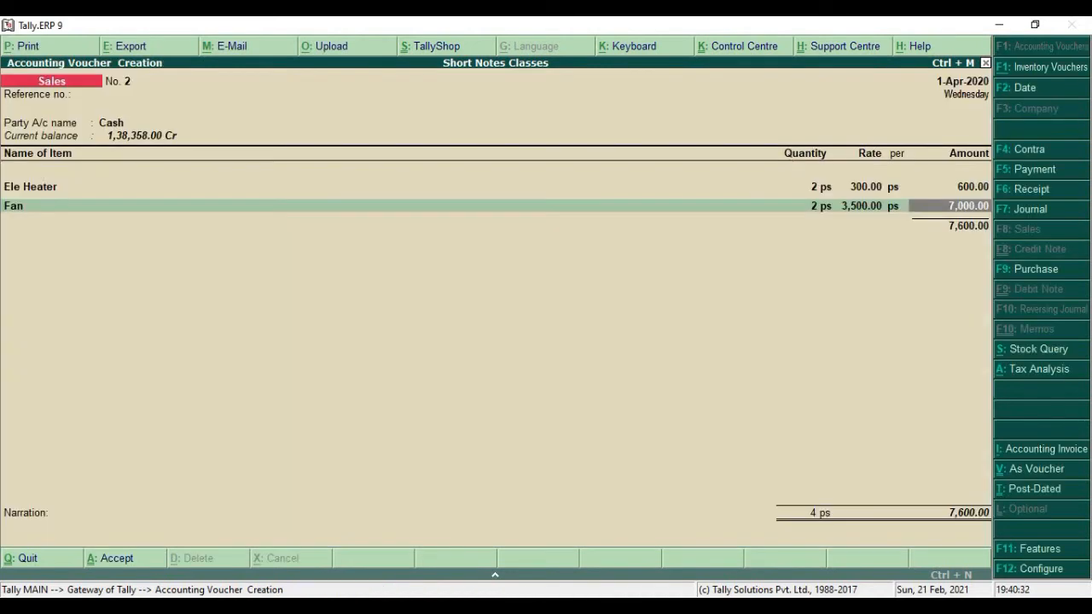
pyautogui.press('Return')
pyautogui.press('Return')
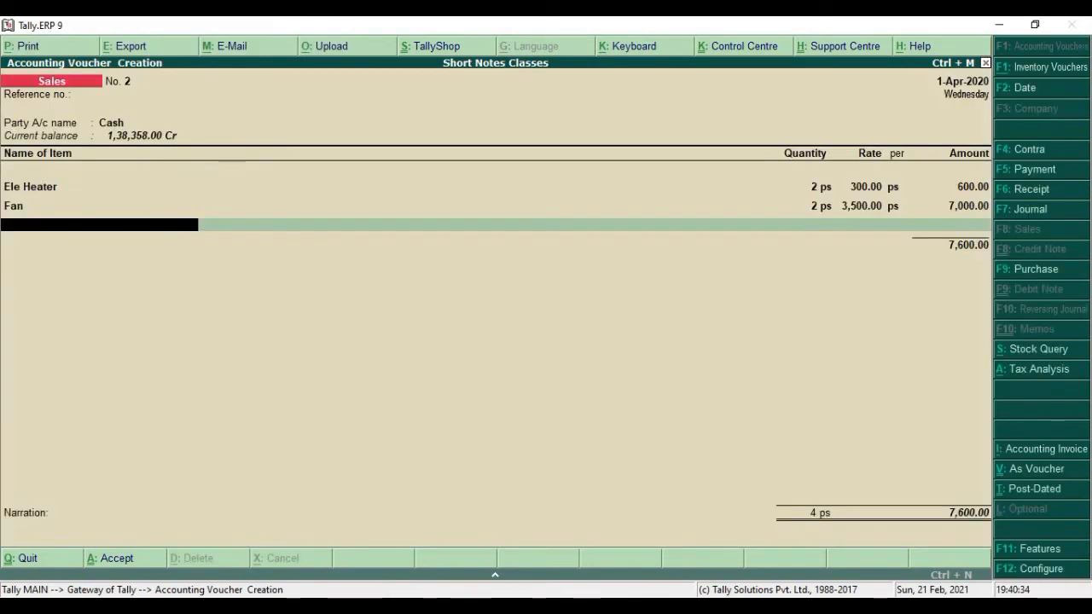
# - End the item list and add the CGST and SGST ledgers to the sales voucher with their default amounts
pyautogui.press('Return')
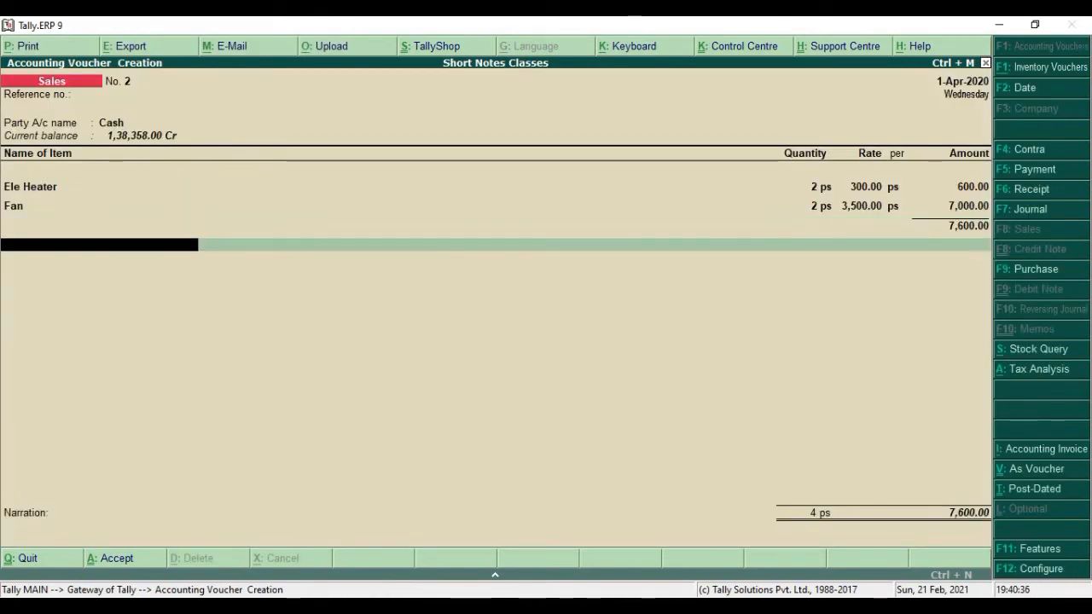
pyautogui.write('C')
pyautogui.press('Return')
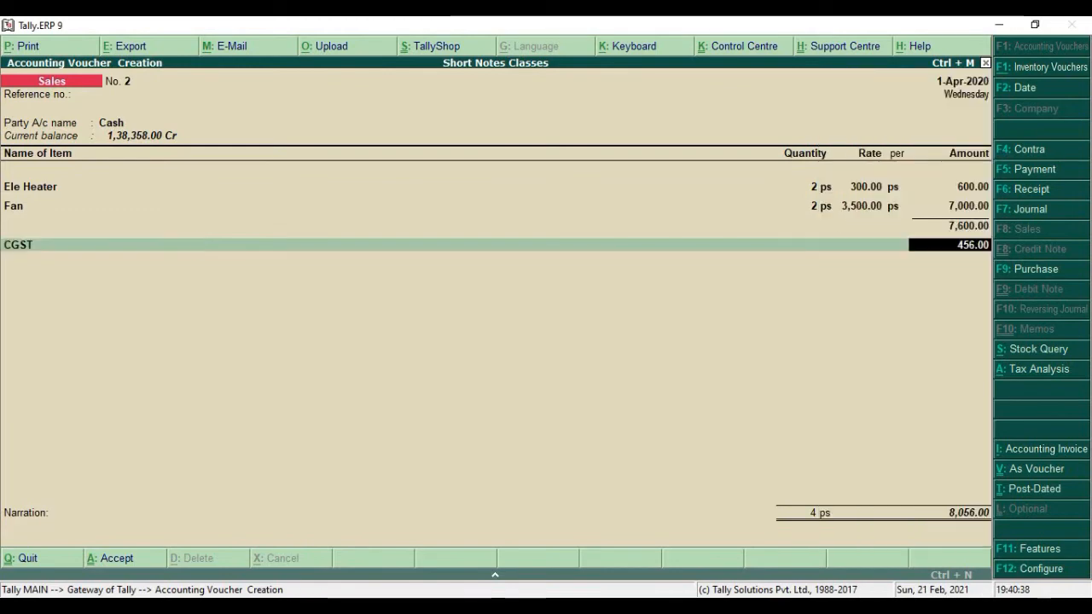
pyautogui.press('Return')
pyautogui.write('S')
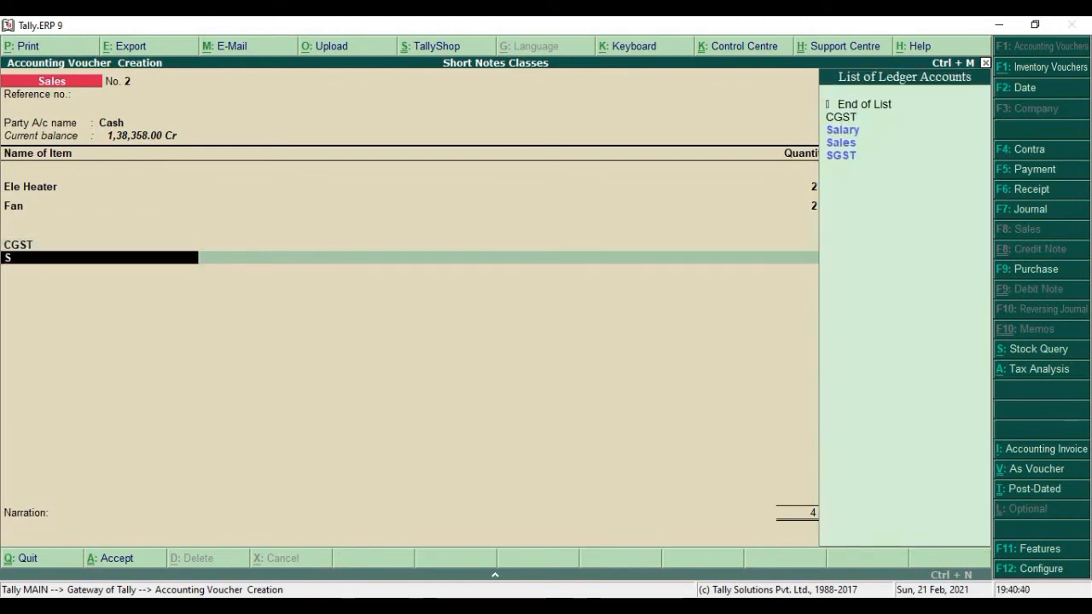
pyautogui.write('G')
pyautogui.press('Return')
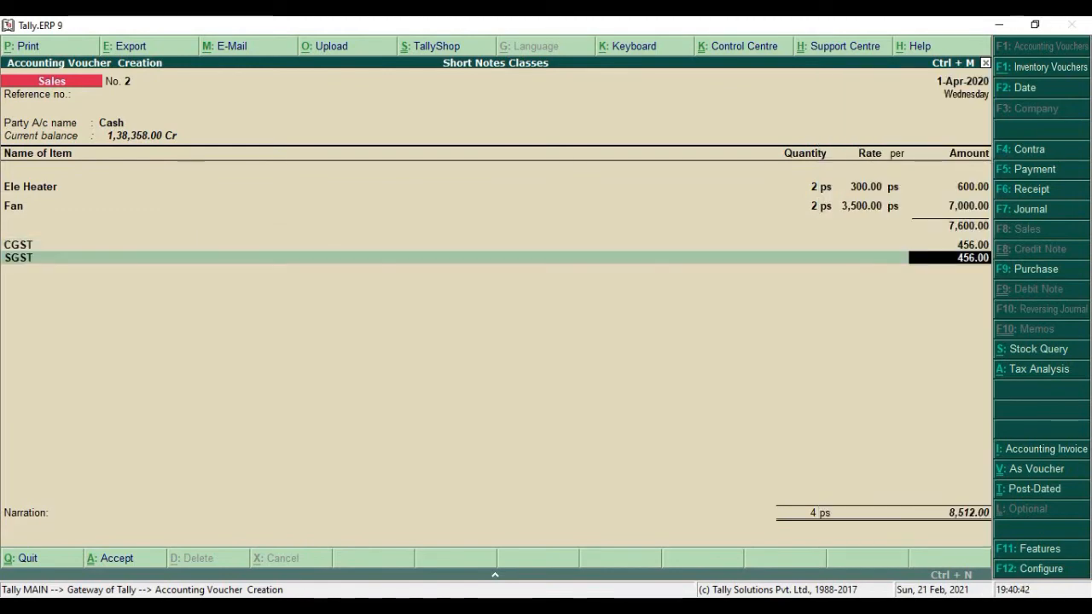
pyautogui.press('Return')
# - Save the sales voucher with a blank narration and leave voucher entry for the Gateway of Tally
pyautogui.press('Return')
pyautogui.press('Return')
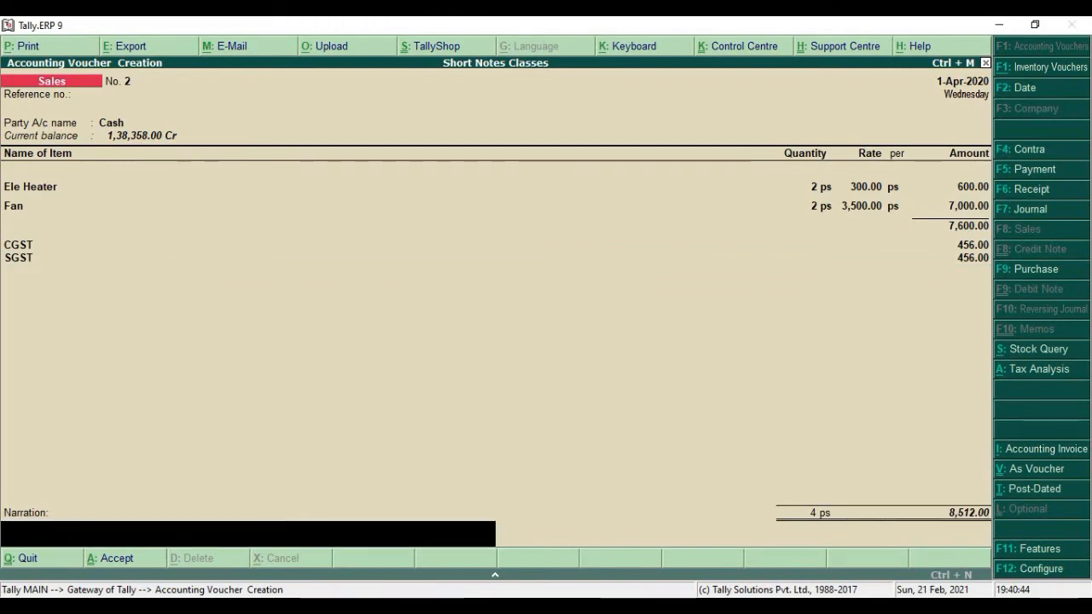
pyautogui.press('Return')
pyautogui.press('Return')
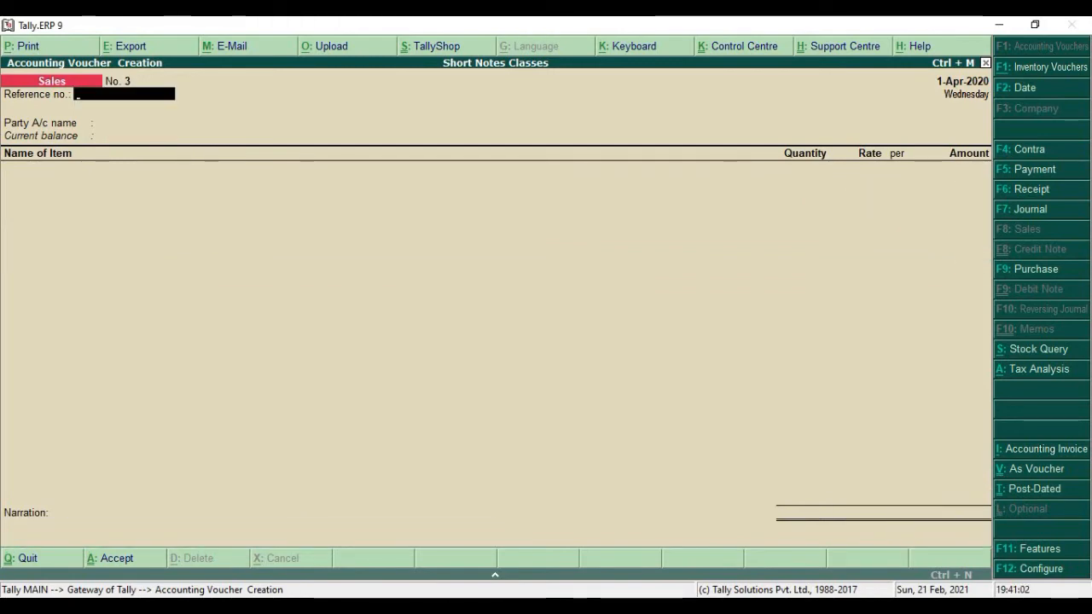
pyautogui.press('Escape')
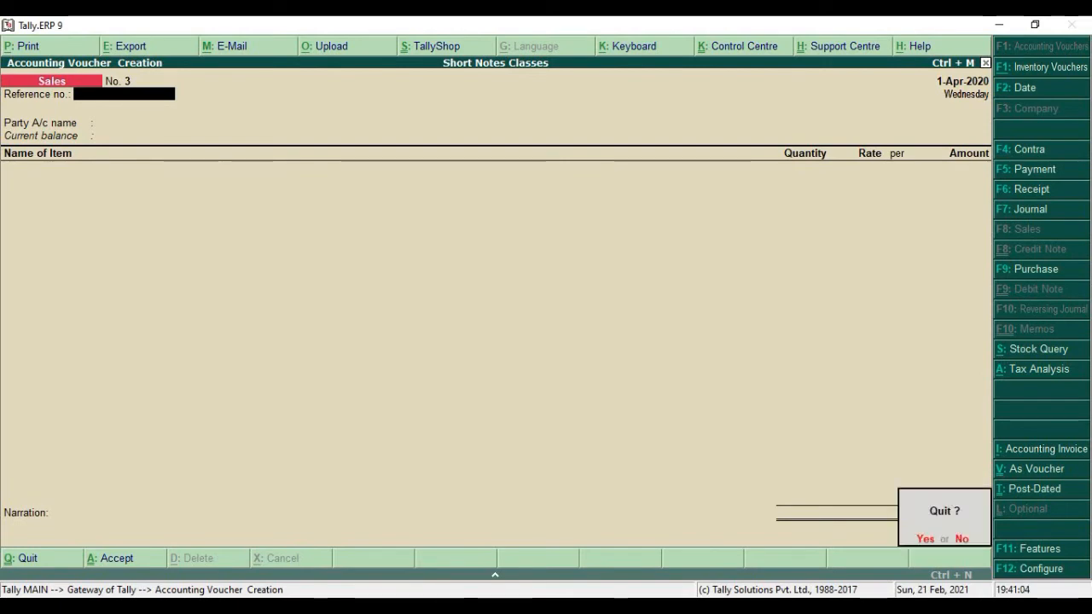
pyautogui.press('Return')
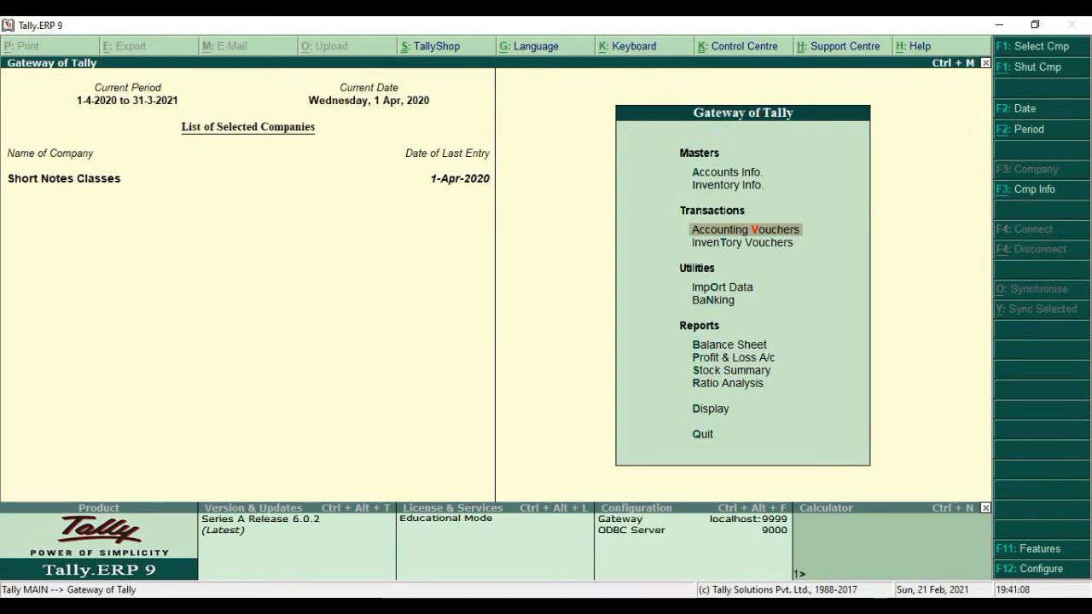
# - Stay in the company and open a new Stock Journal voucher for transferring materials between godowns
pyautogui.press('Escape')
pyautogui.press('n')
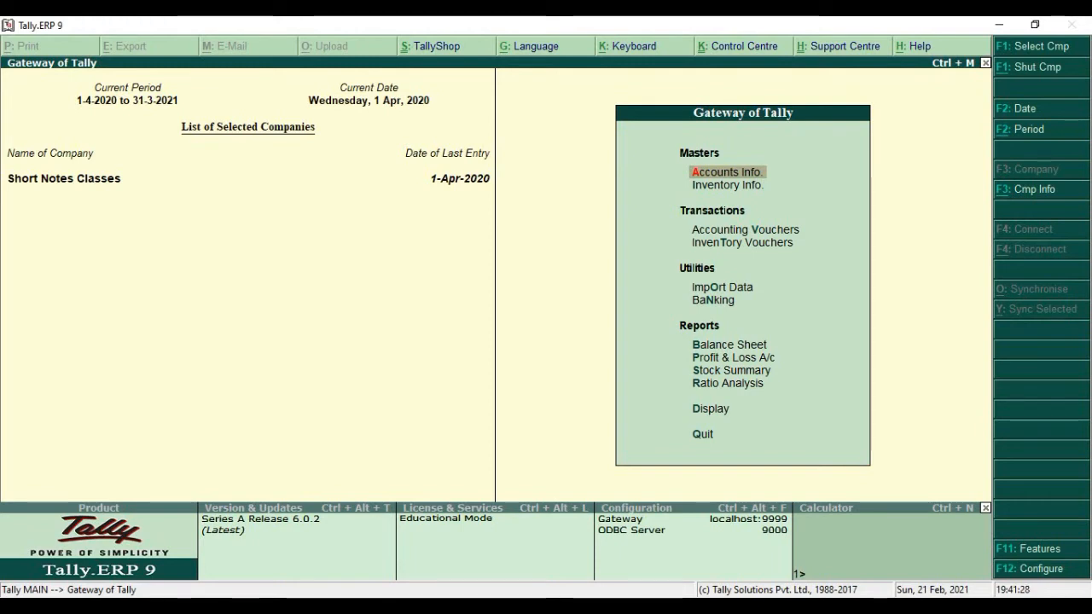
pyautogui.press('Down')
pyautogui.press('Down')
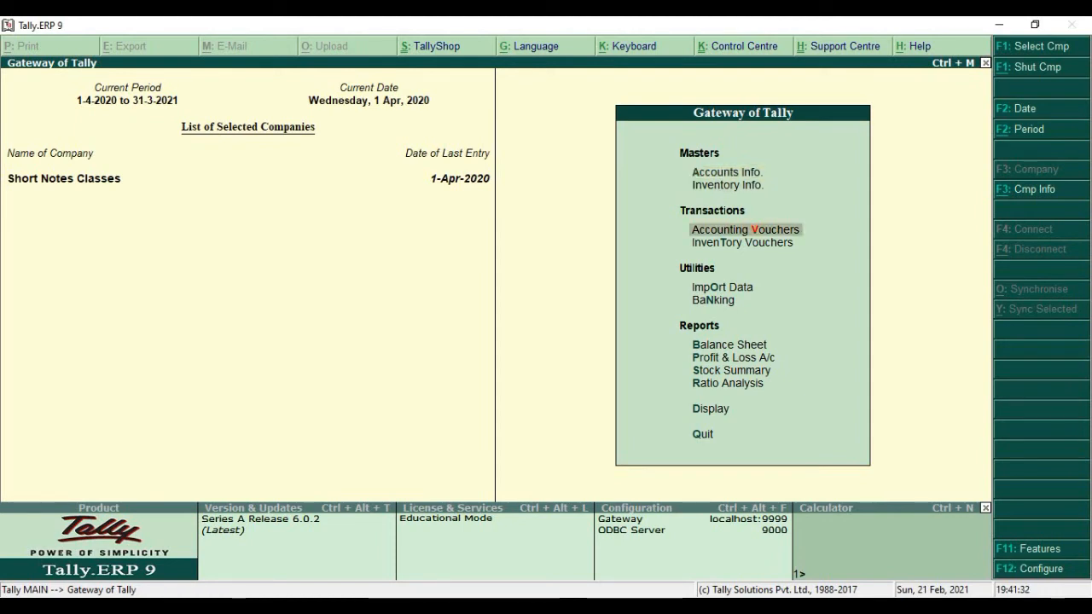
pyautogui.press('Return')
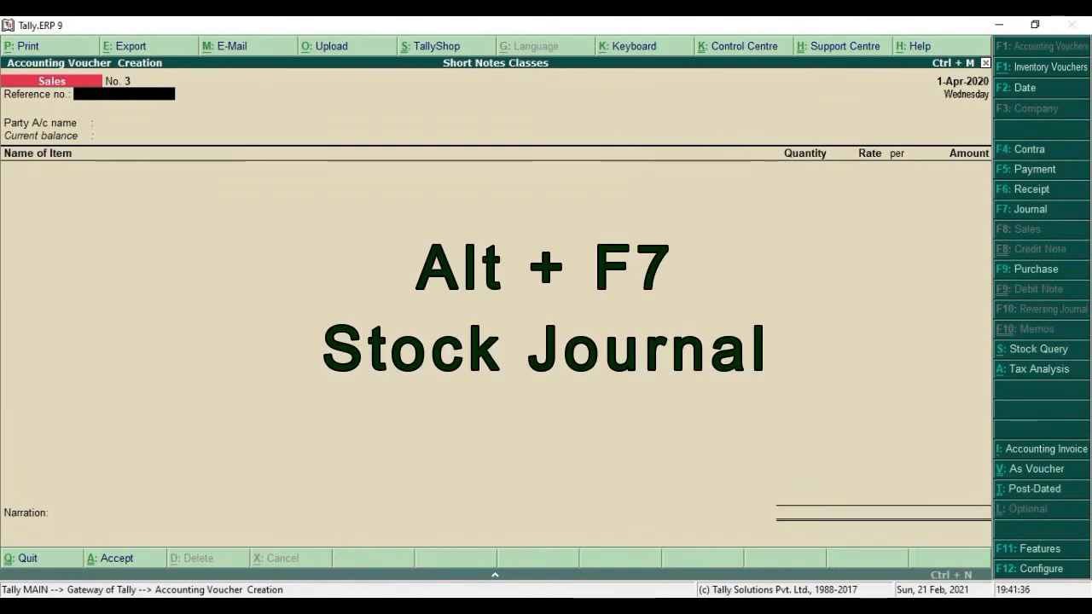
pyautogui.hotkey('alt', 'F7')
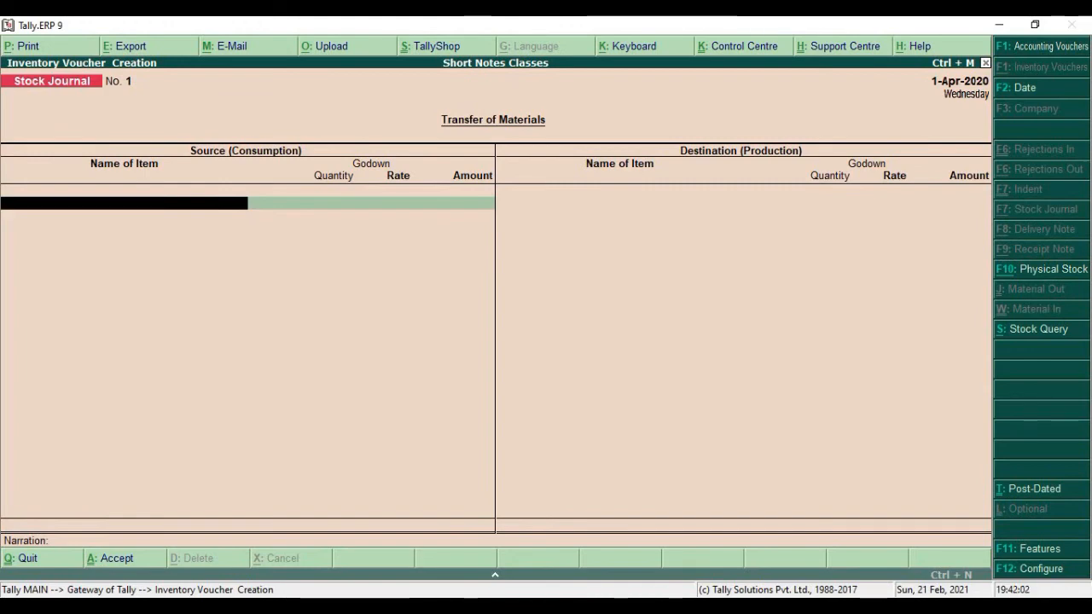
# - Add the Wire item to the source side of the stock journal and choose Main Location as its godown
pyautogui.press('space')
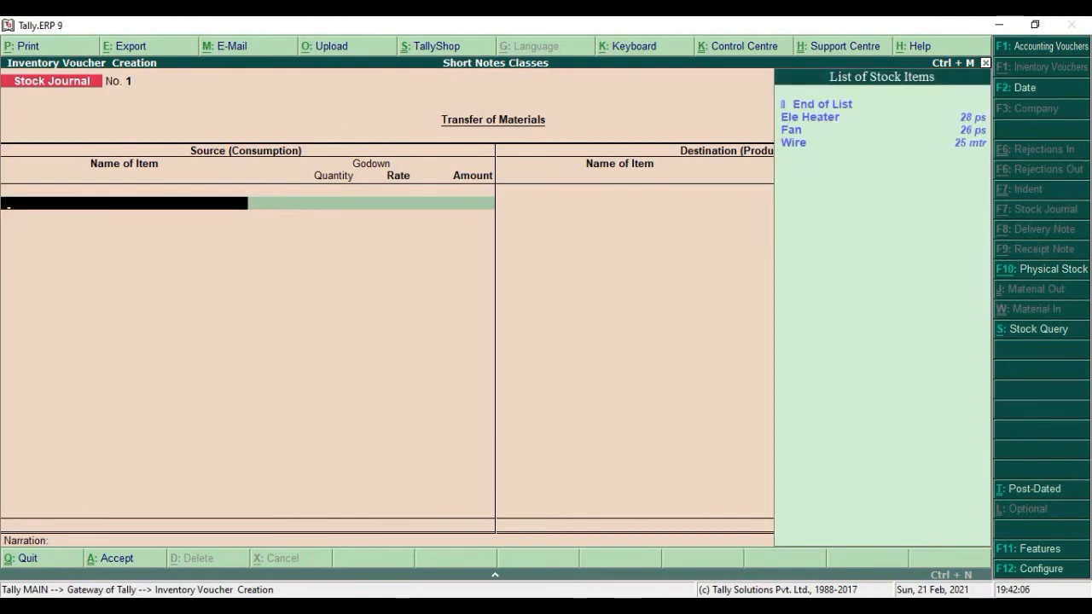
pyautogui.press('Down')
pyautogui.press('Down')
pyautogui.press('Down')
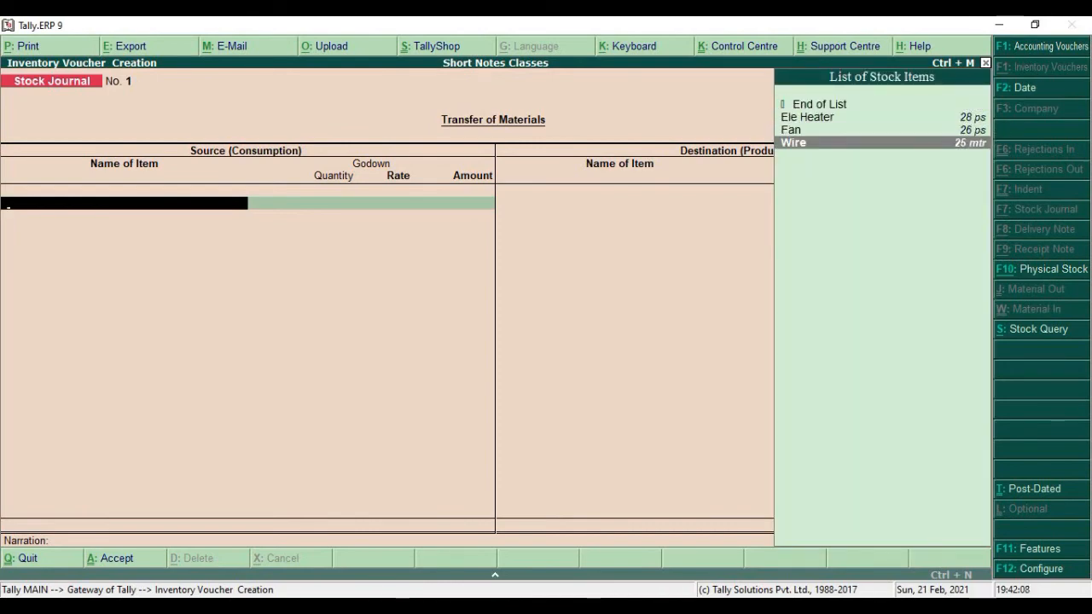
pyautogui.press('Return')
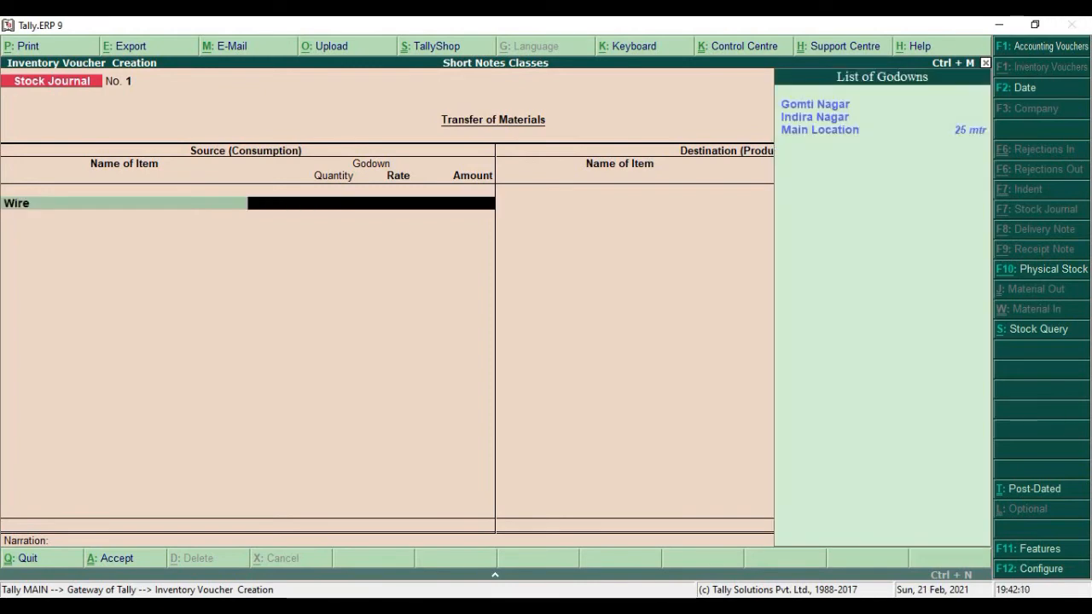
pyautogui.press('Down')
pyautogui.press('Down')
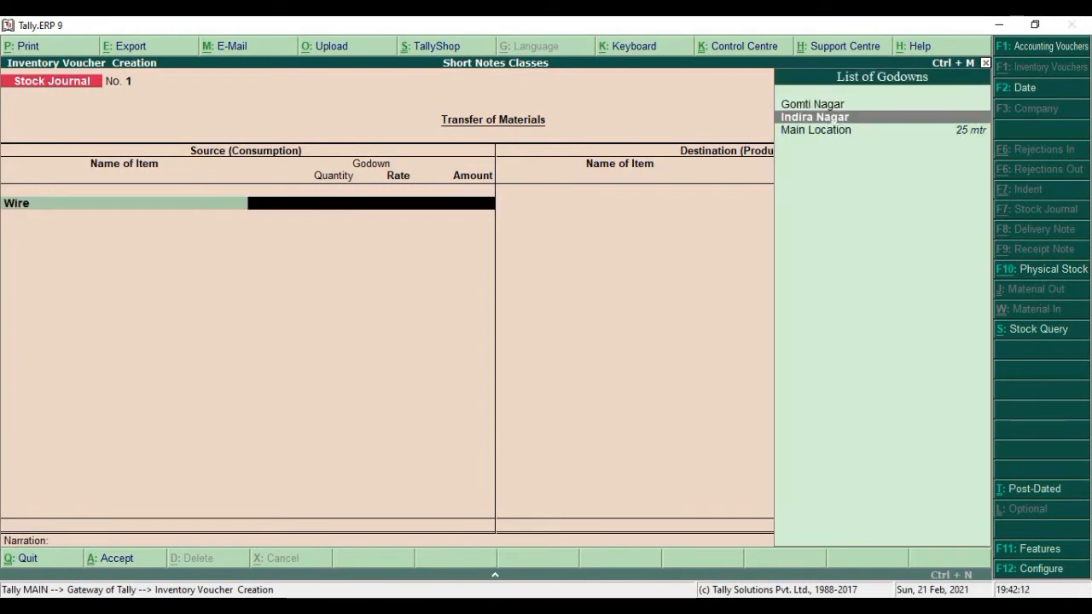
pyautogui.press('Down')
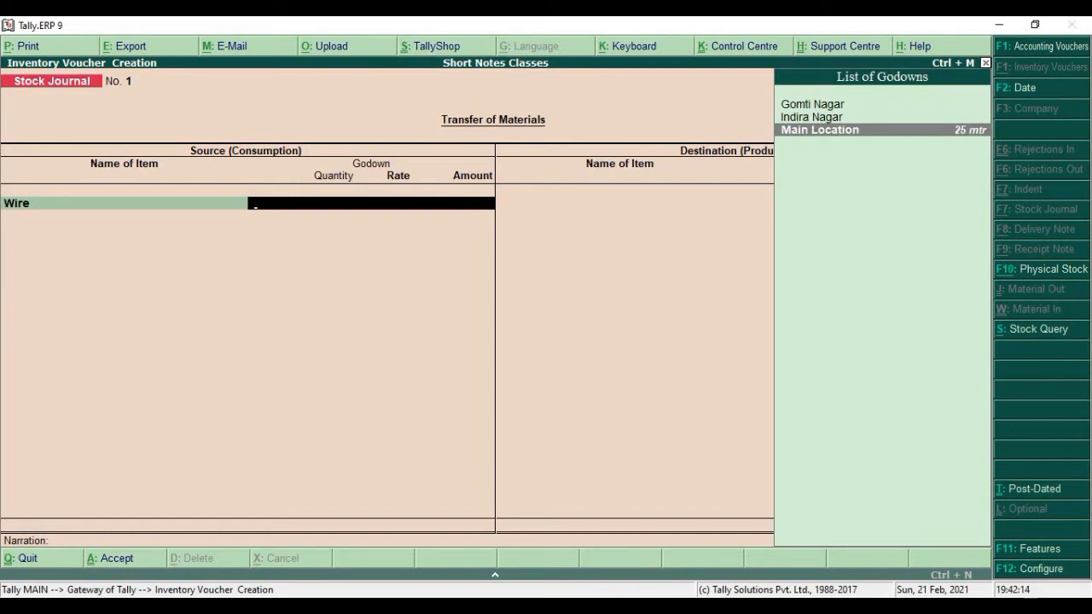
pyautogui.press('Return')
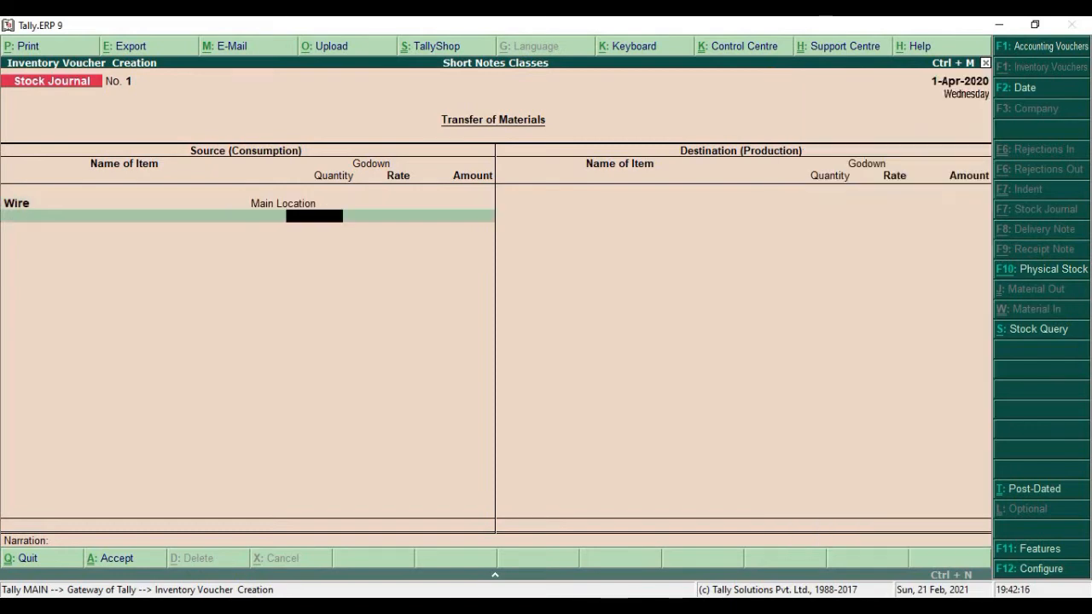
# - Set the source Wire quantity to 10 mtr and leave its rate and amount blank
pyautogui.write('10')
pyautogui.press('Return')
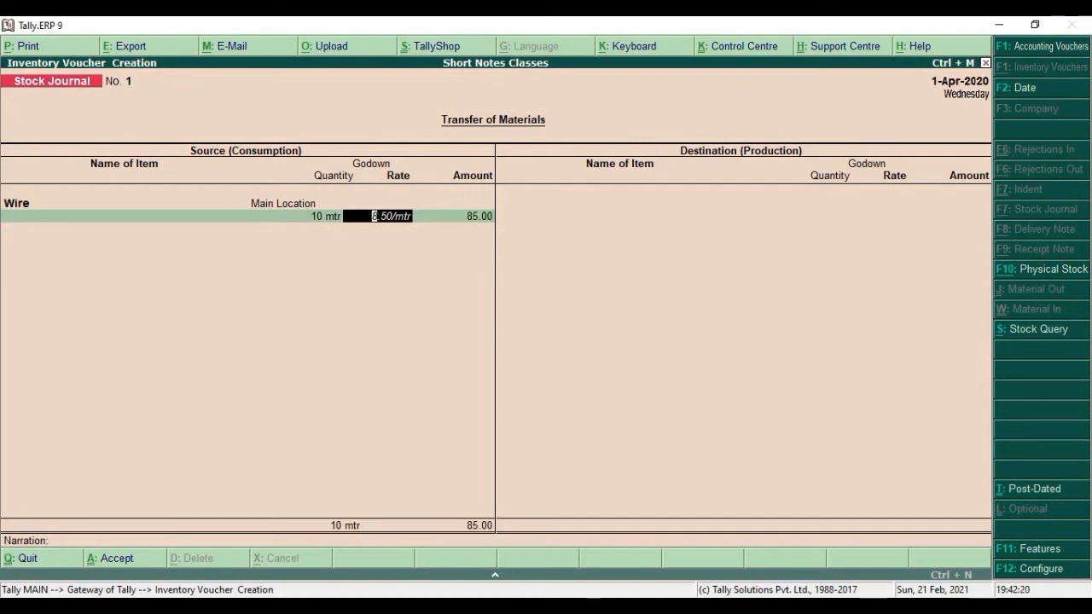
pyautogui.press('BackSpace')
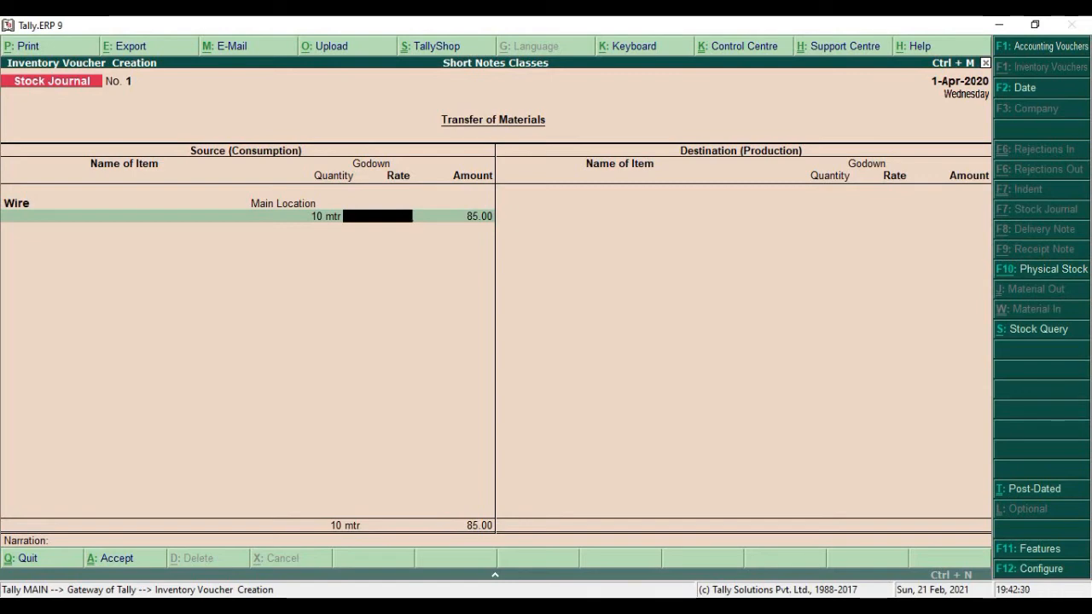
pyautogui.press('Return')
pyautogui.press('Return')
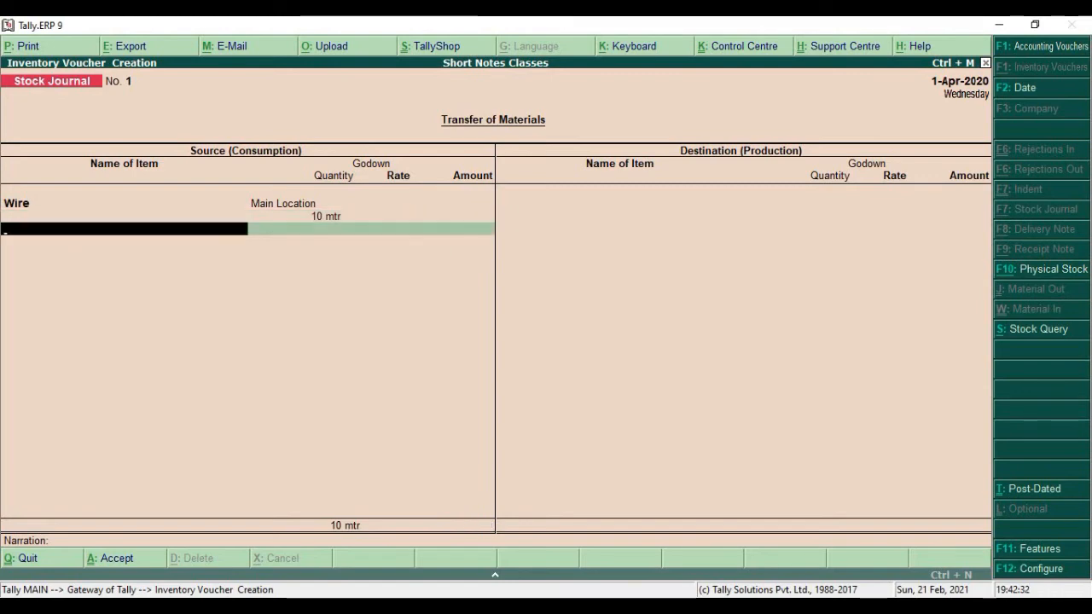
# - Add the Ele Heater item to the source side and choose Gomti Nagar as its godown
pyautogui.write('E')
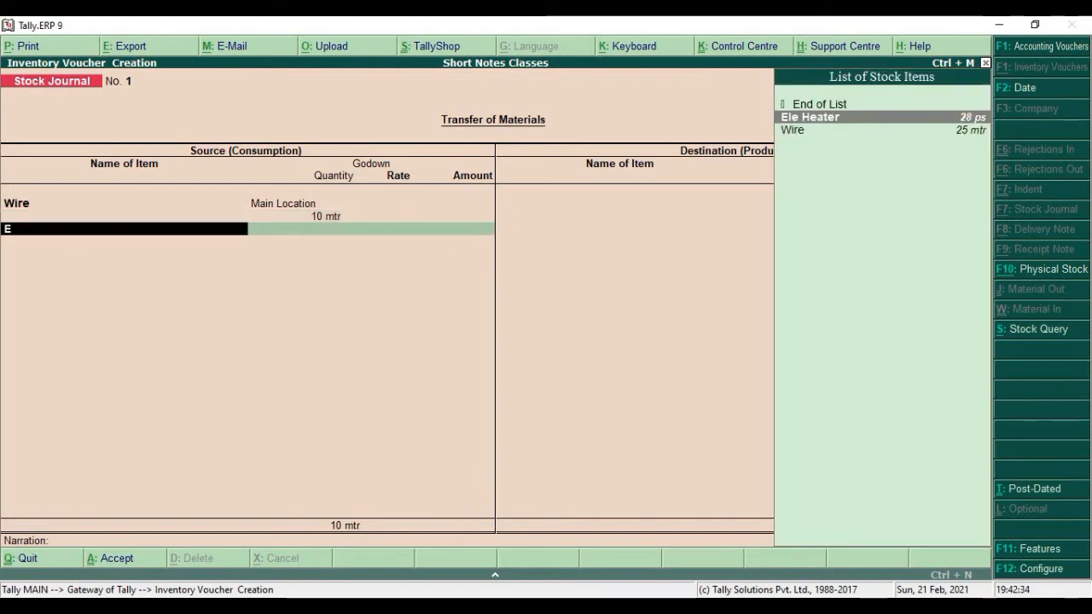
pyautogui.press('Return')
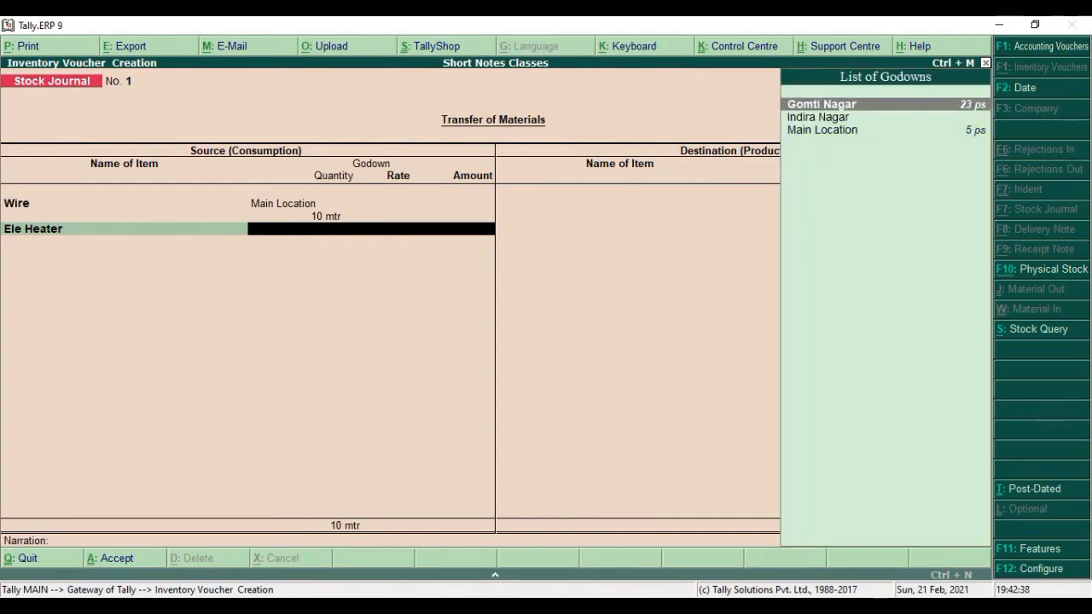
pyautogui.press('Down')
pyautogui.press('Down')
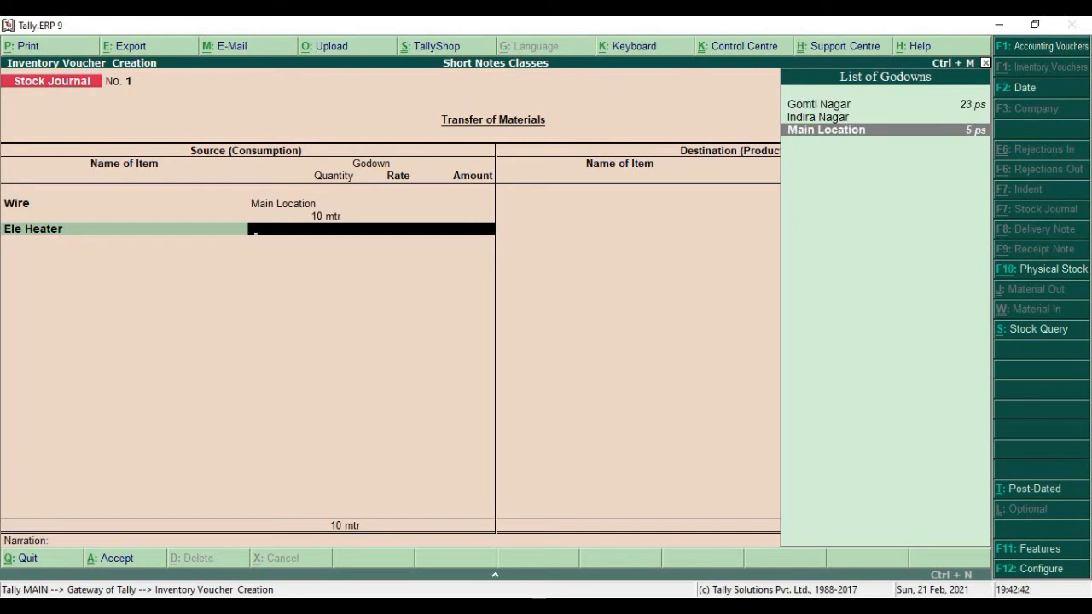
pyautogui.press('Up')
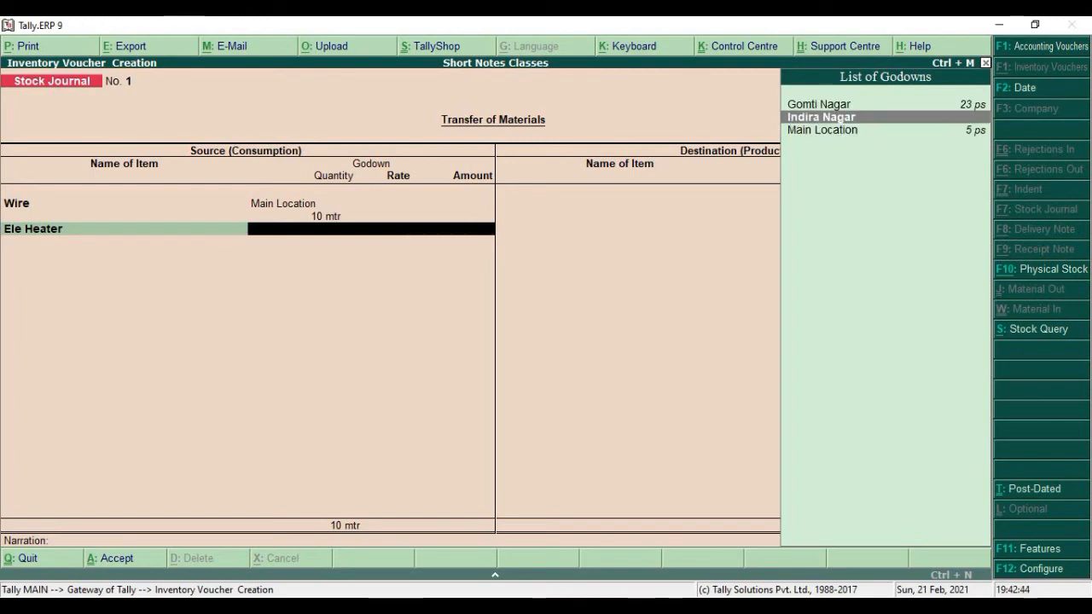
pyautogui.press('Up')
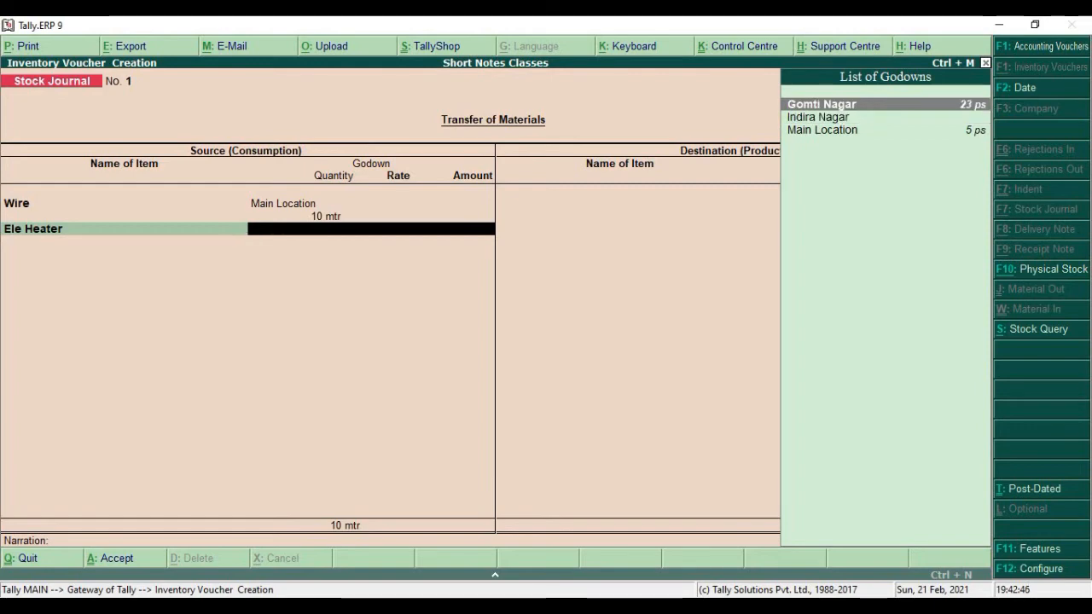
pyautogui.press('Return')
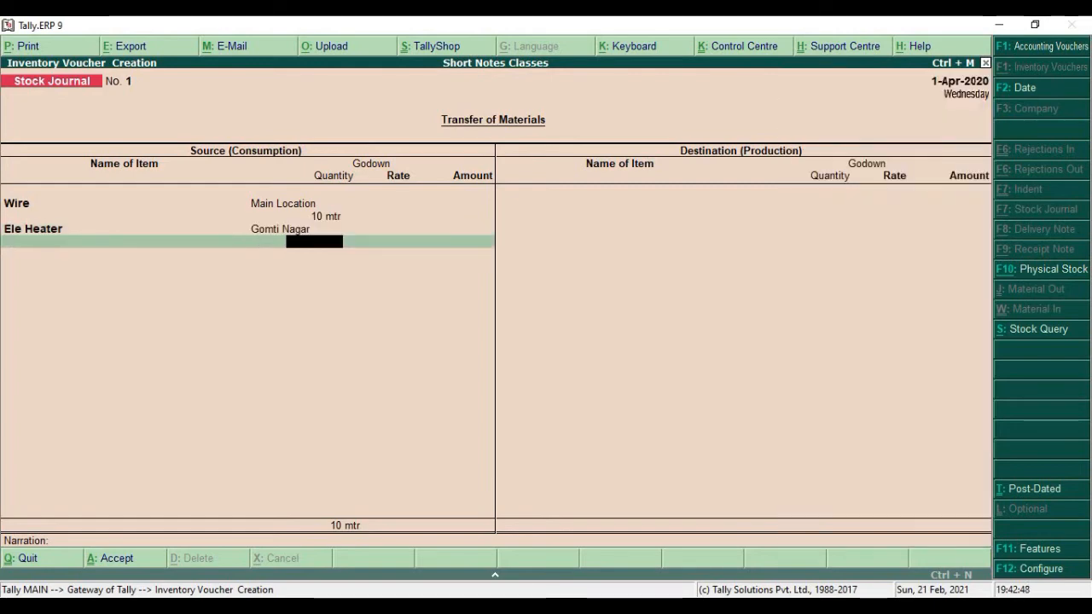
# - Set the source Ele Heater quantity to 5 ps with a blank rate and amount, and end the source item list
pyautogui.write('5')
pyautogui.press('Return')
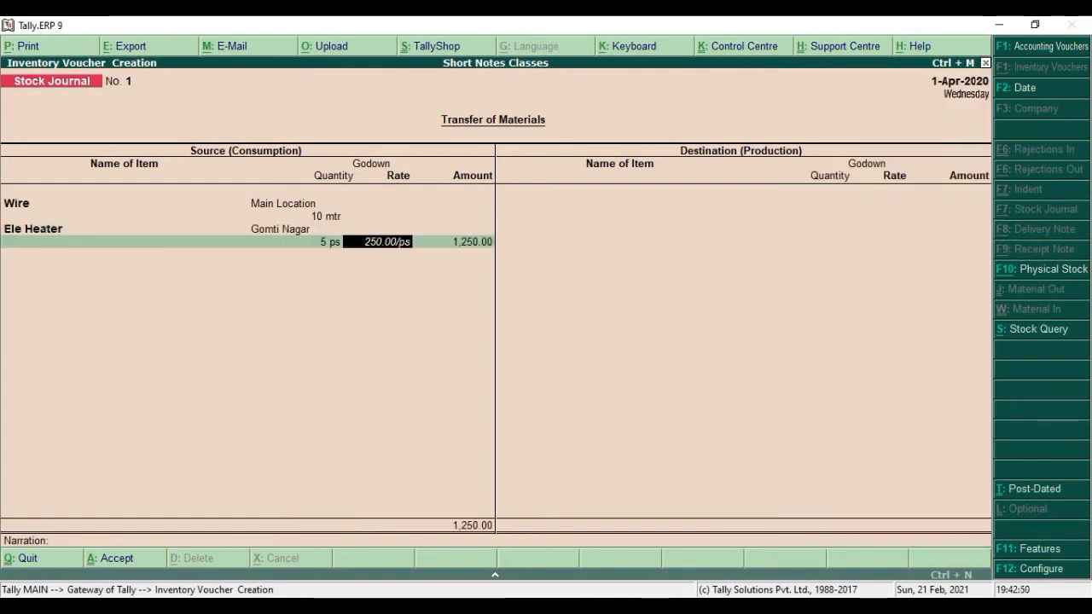
pyautogui.press('BackSpace')
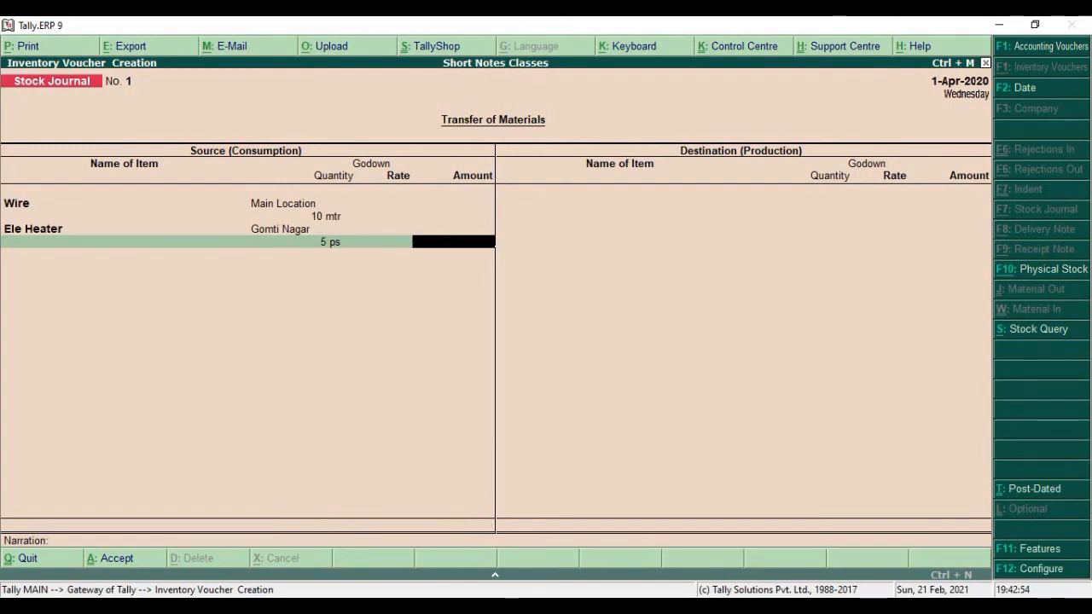
pyautogui.press('Return')
pyautogui.press('Return')
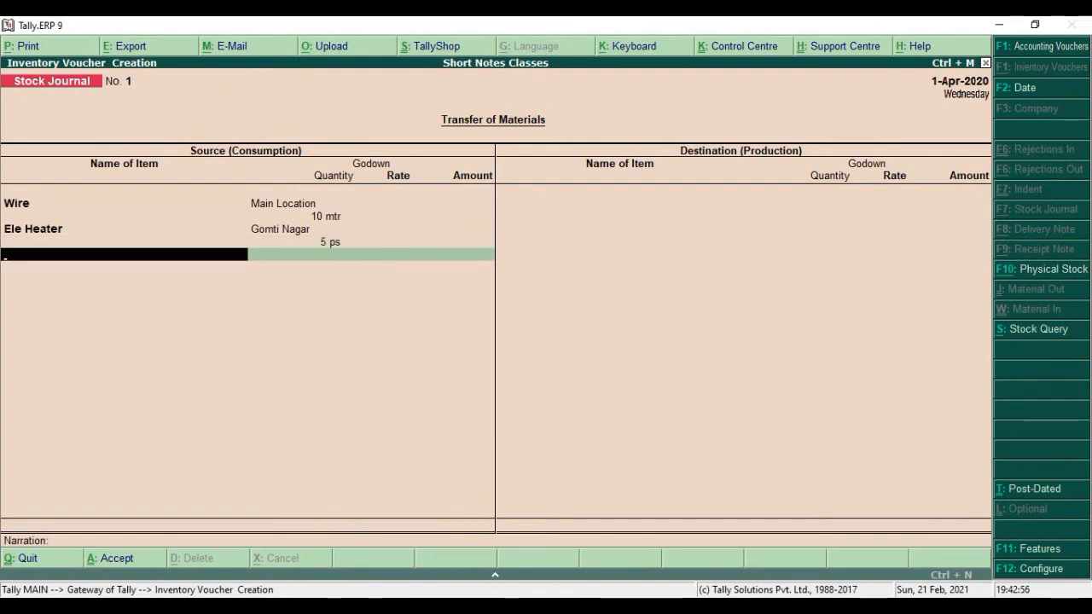
pyautogui.press('Return')
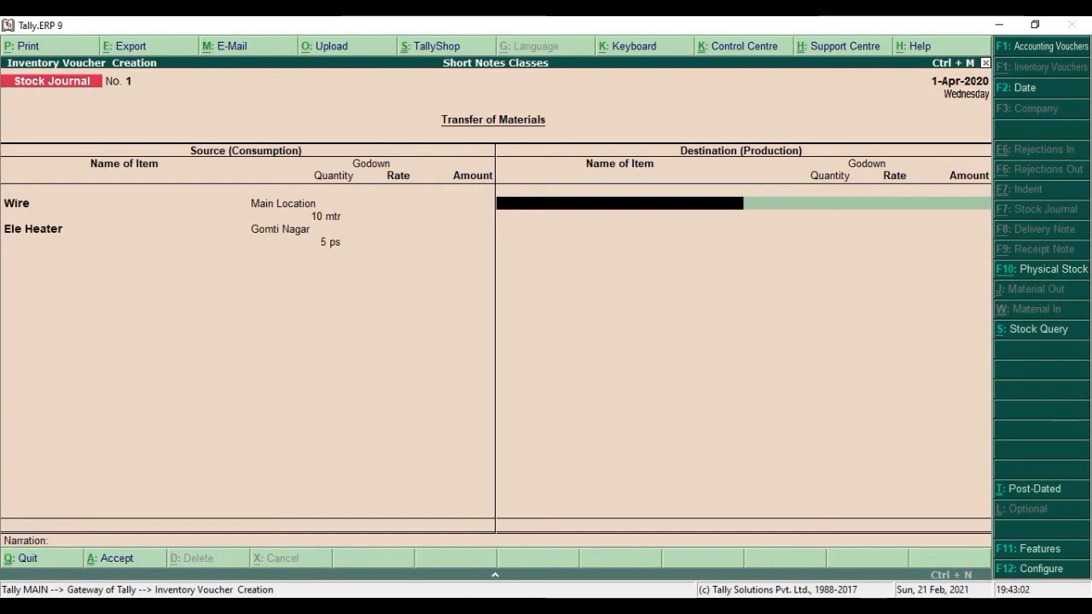
# - Add 5 mtr of Wire to the destination side in the Gomti Nagar godown, leaving rate and amount blank
pyautogui.write('W')
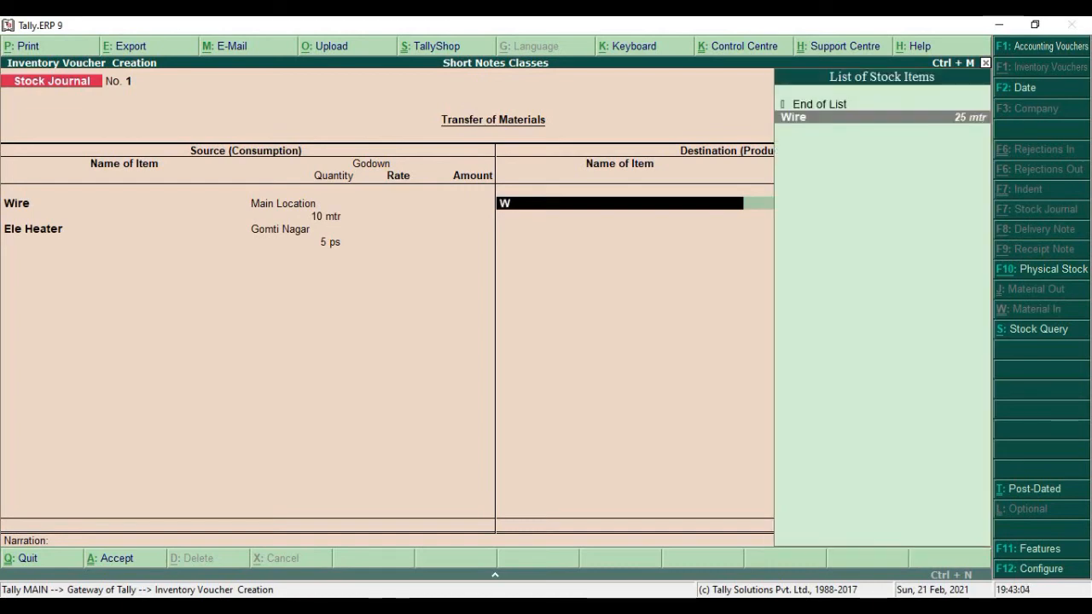
pyautogui.press('Return')
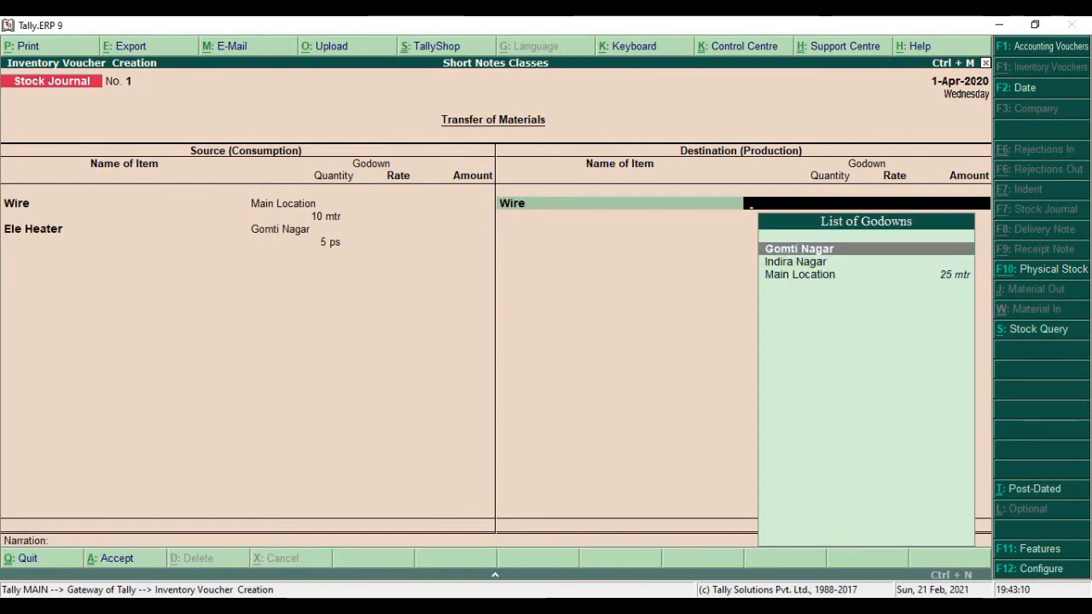
pyautogui.press('Return')
pyautogui.write('5')
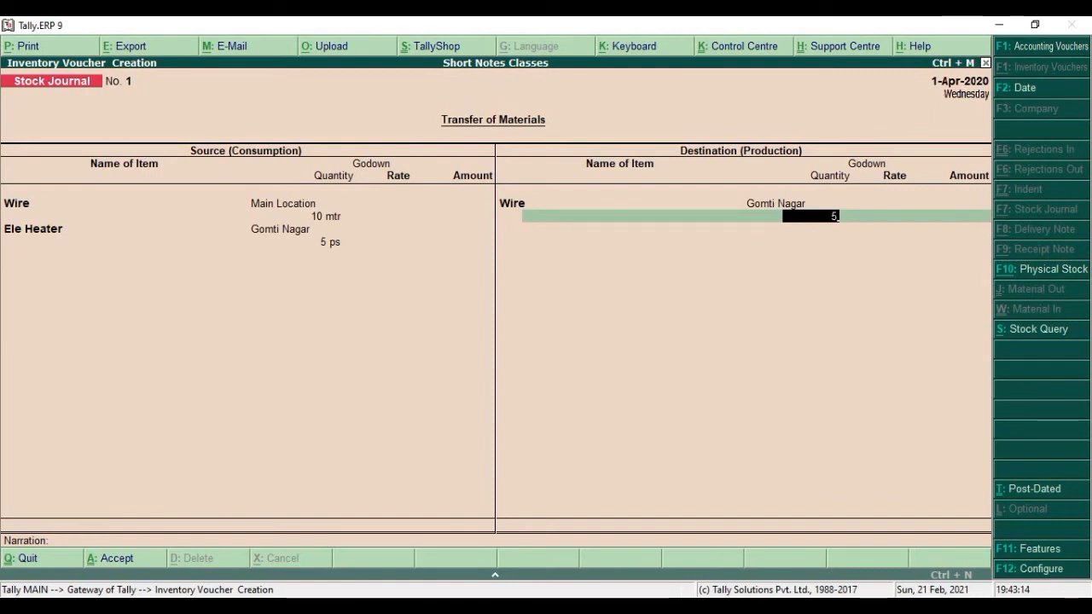
pyautogui.press('Return')
pyautogui.press('BackSpace')
pyautogui.press('BackSpace')
pyautogui.press('BackSpace')
pyautogui.press('BackSpace')
pyautogui.press('BackSpace')
pyautogui.press('BackSpace')
pyautogui.press('BackSpace')
pyautogui.press('BackSpace')
pyautogui.press('Return')
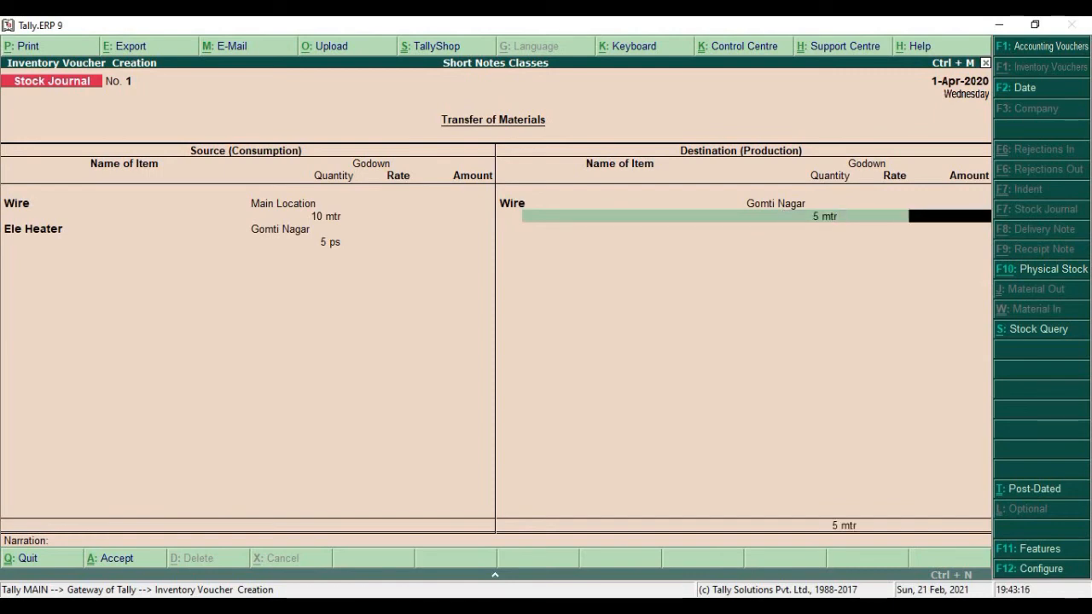
pyautogui.press('Return')
# - Add another destination entry of 5 mtr of Wire in the Indira Nagar godown with a blank rate and amount
pyautogui.write('W')
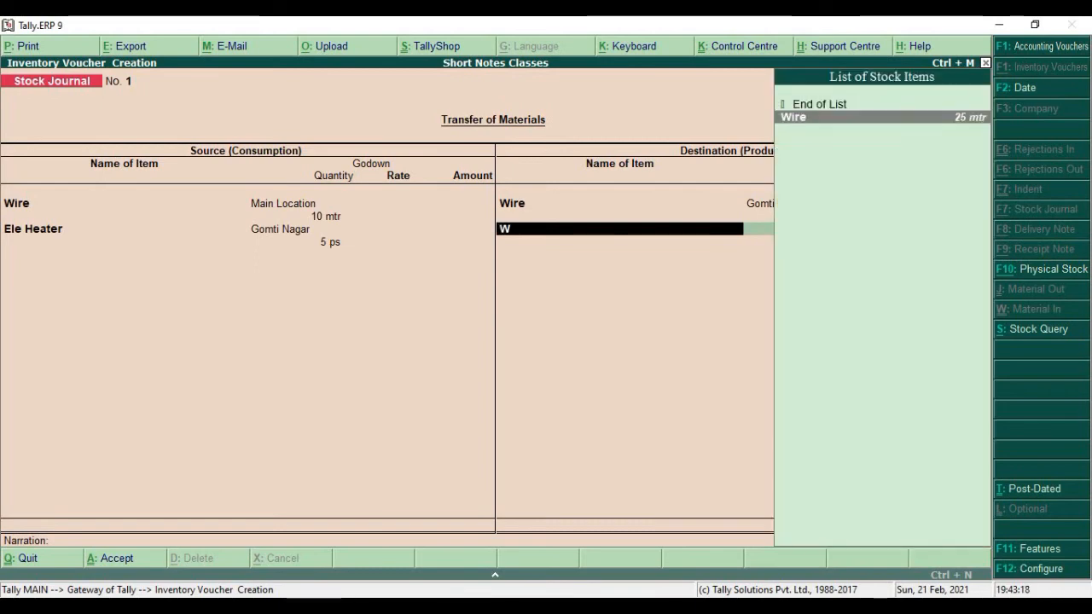
pyautogui.press('Return')
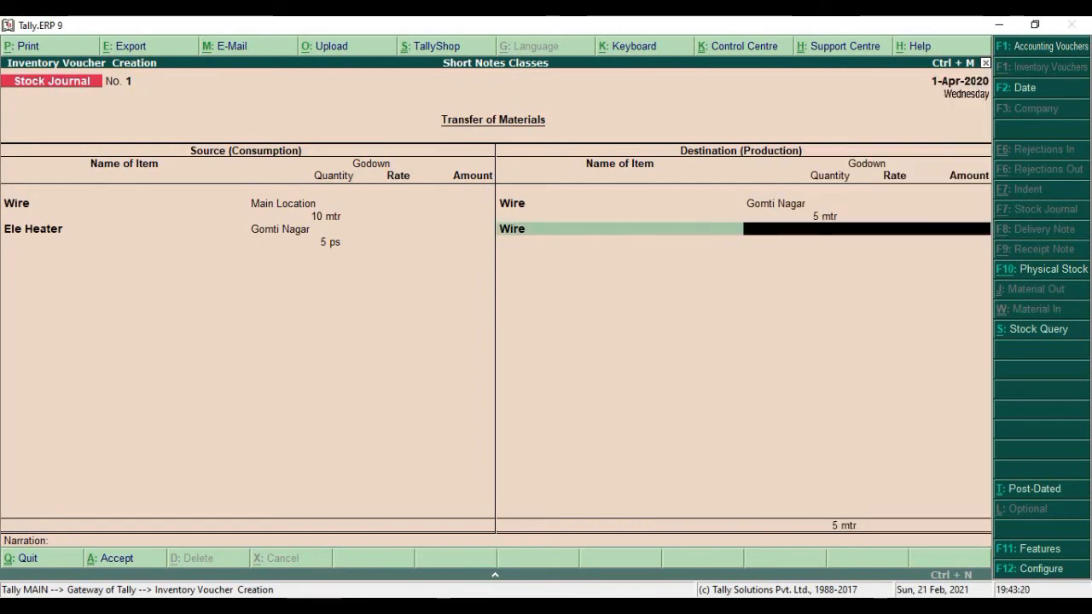
pyautogui.press('Return')
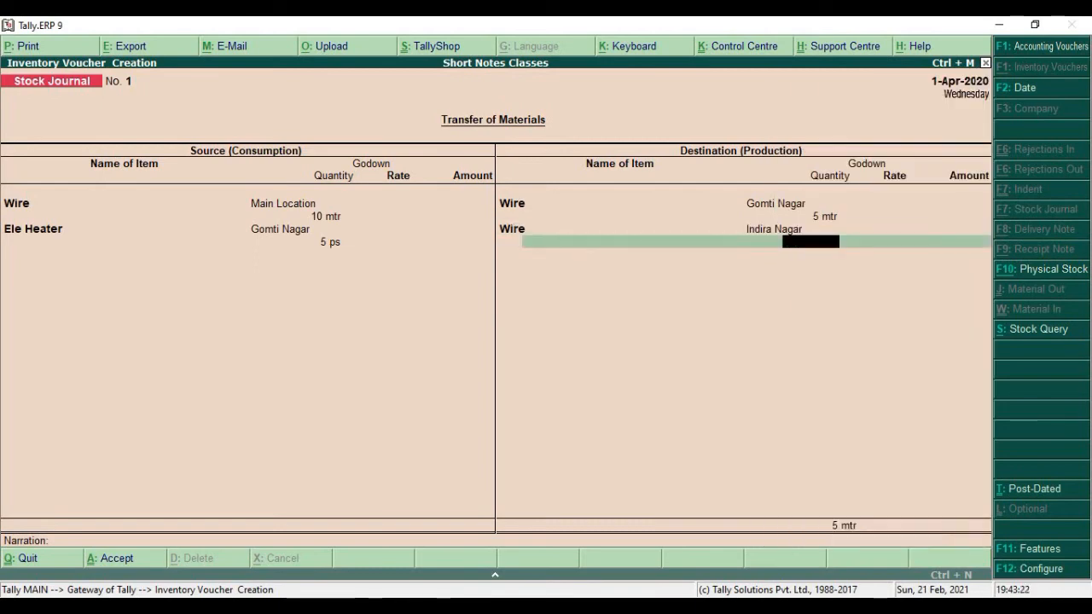
pyautogui.write('5')
pyautogui.press('Return')
pyautogui.press('BackSpace')
pyautogui.press('Return')
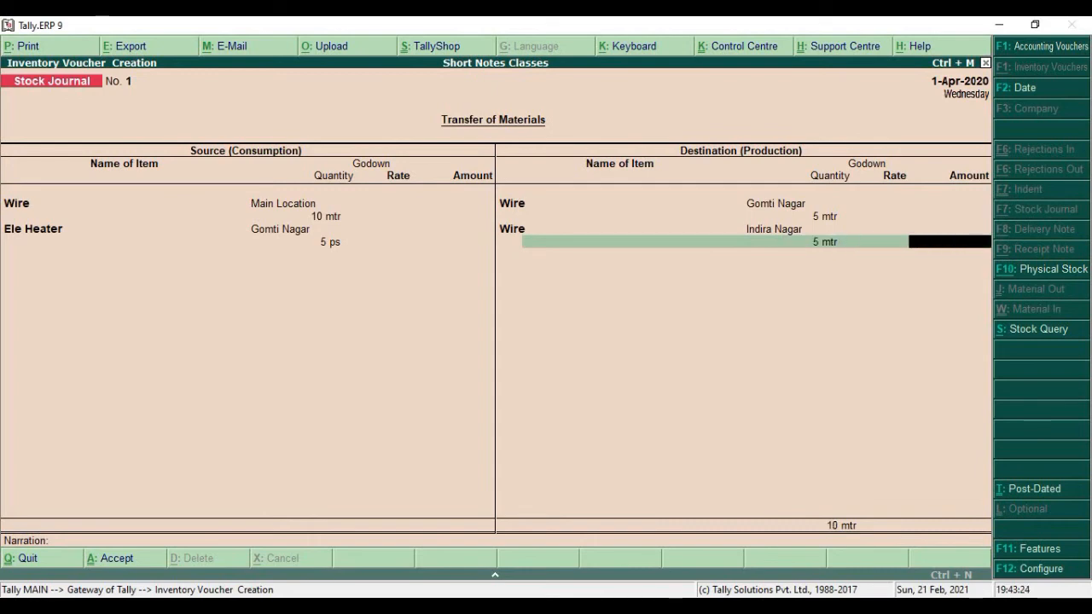
pyautogui.press('Return')
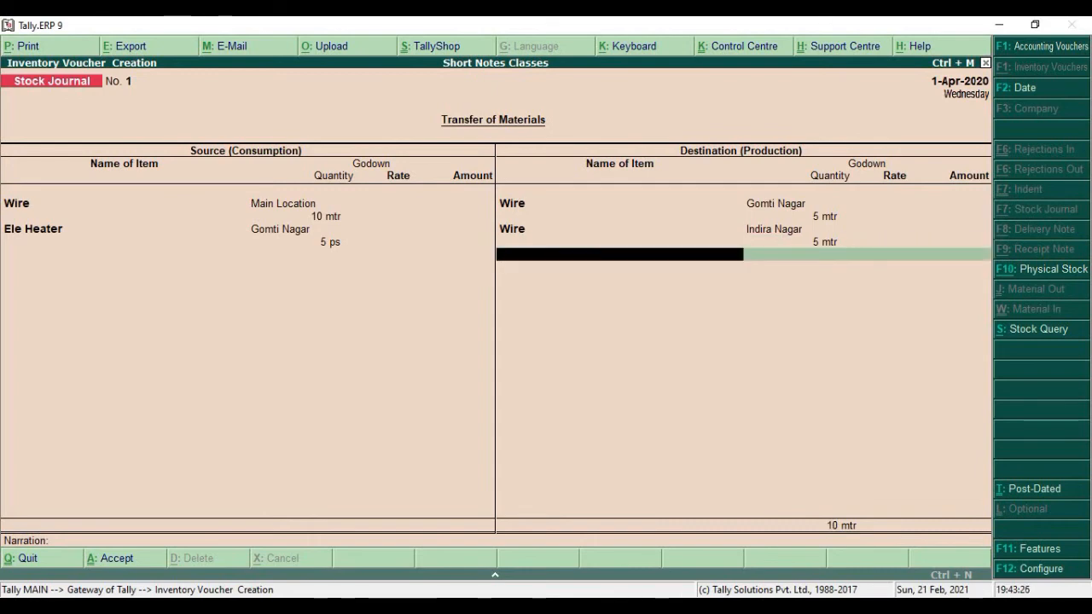
# - Add 5 ps of Ele Heater to the destination side in the Indira Nagar godown, leaving rate and amount blank
pyautogui.write('E')
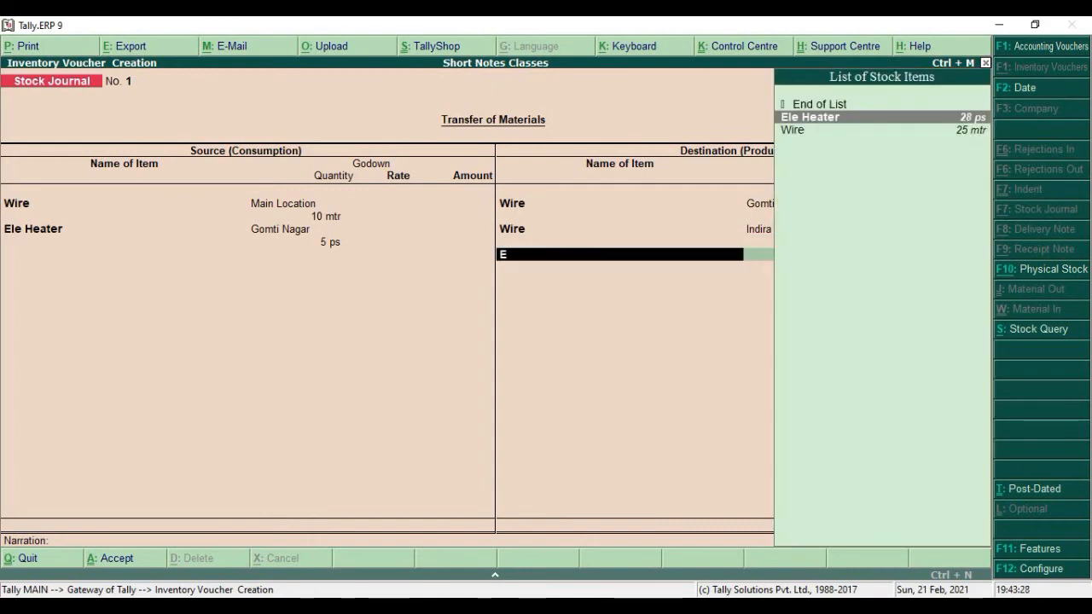
pyautogui.press('Return')
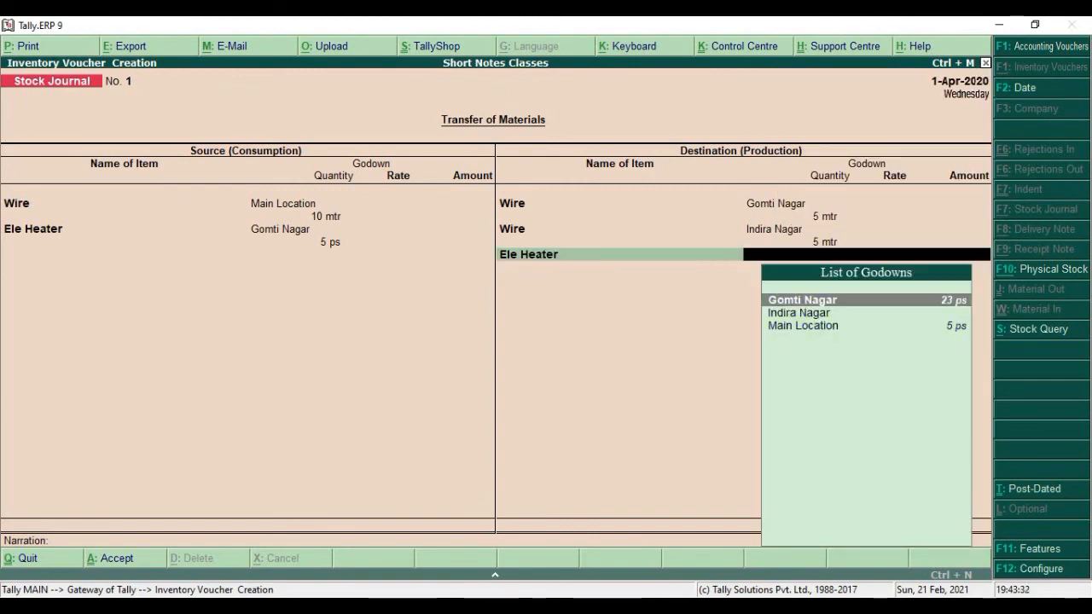
pyautogui.press('Down')
pyautogui.press('Down')
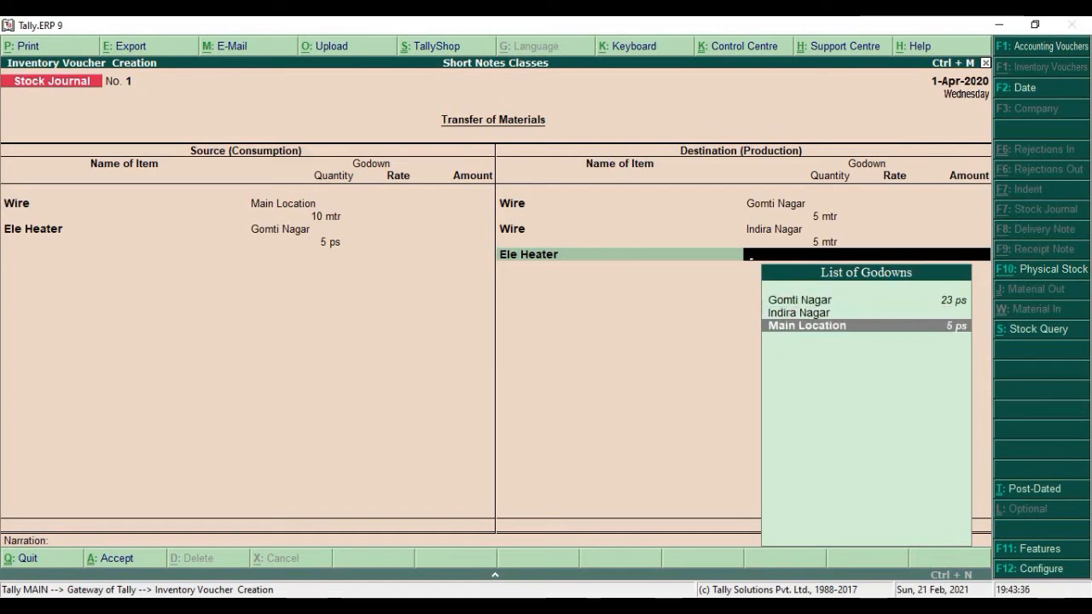
pyautogui.press('Up')
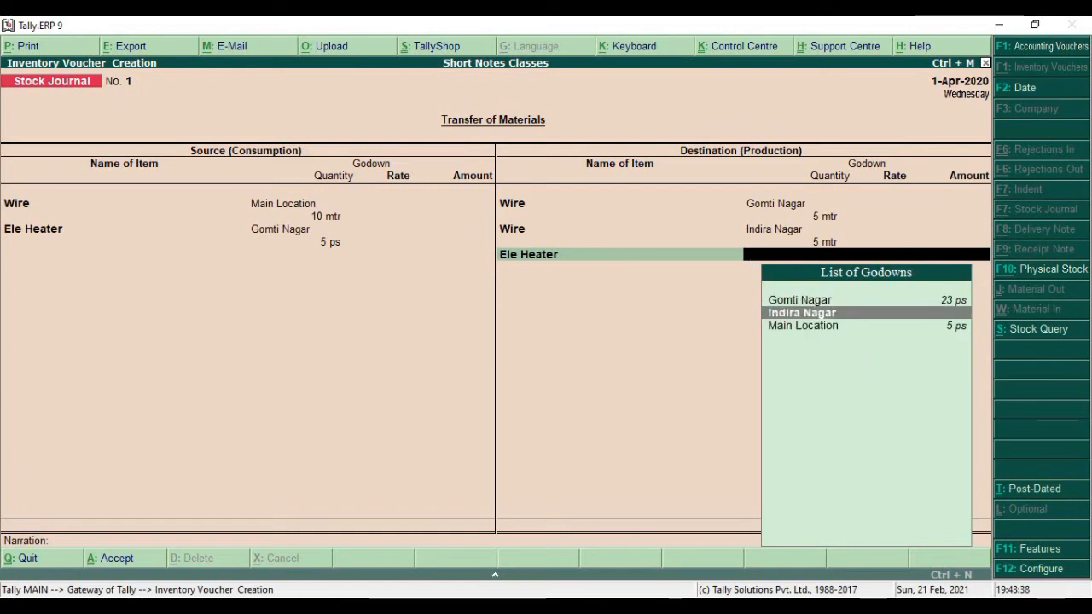
pyautogui.press('Return')
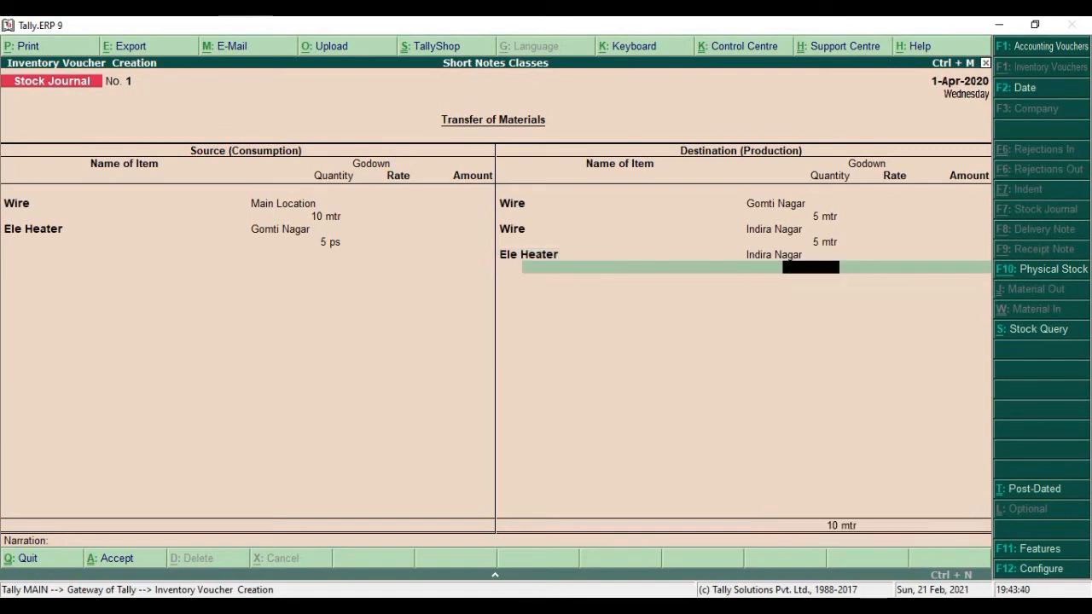
pyautogui.write('5')
pyautogui.press('Return')
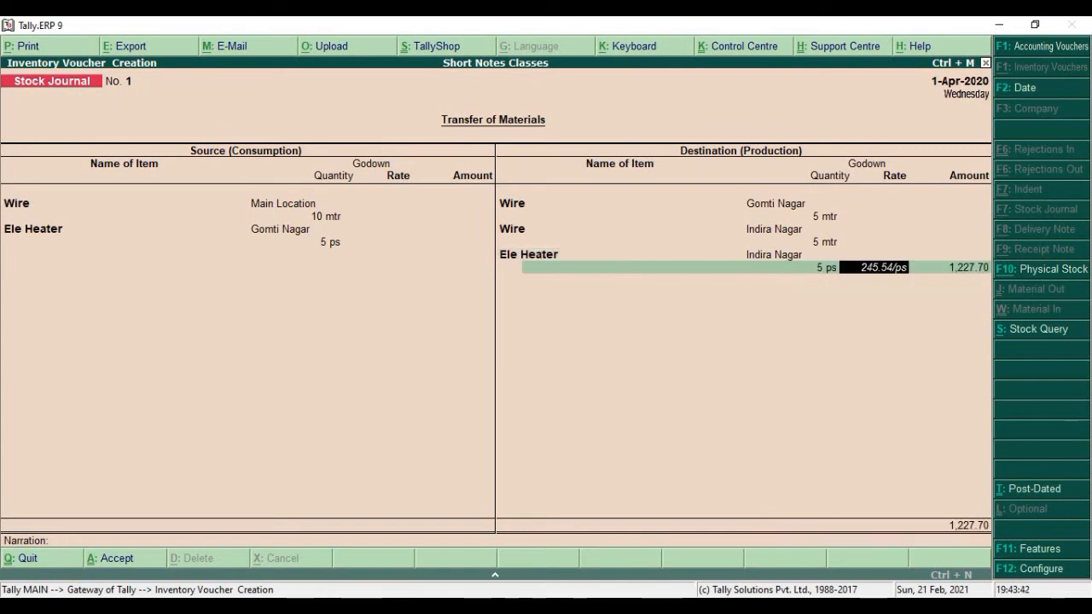
pyautogui.press('BackSpace')
pyautogui.press('Return')
pyautogui.press('Return')
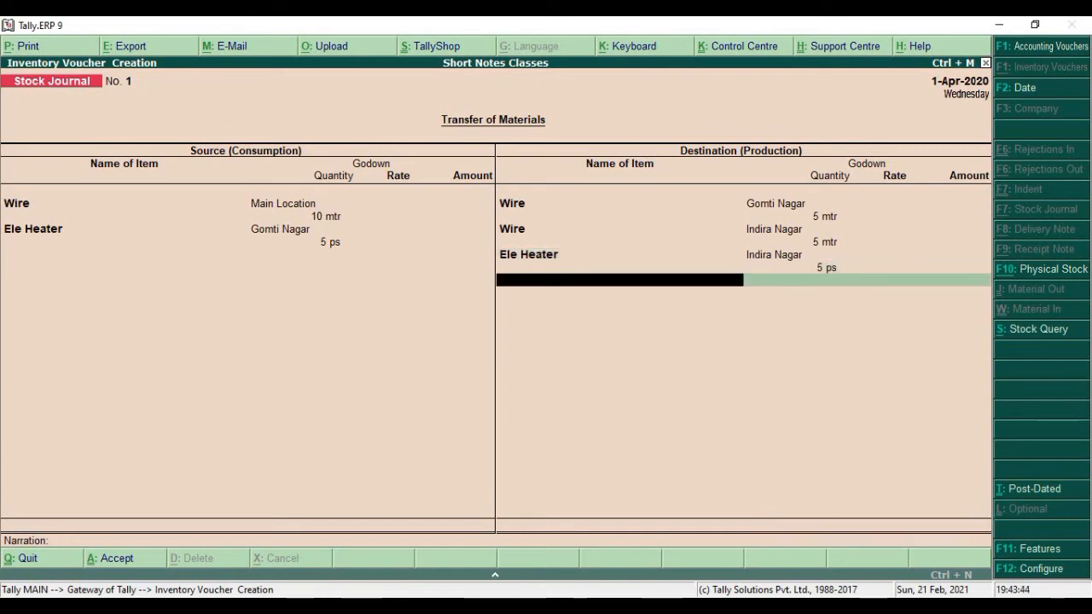
# - Save the stock journal with an empty narration and return to the Gateway of Tally
pyautogui.press('Return')
pyautogui.press('Return')
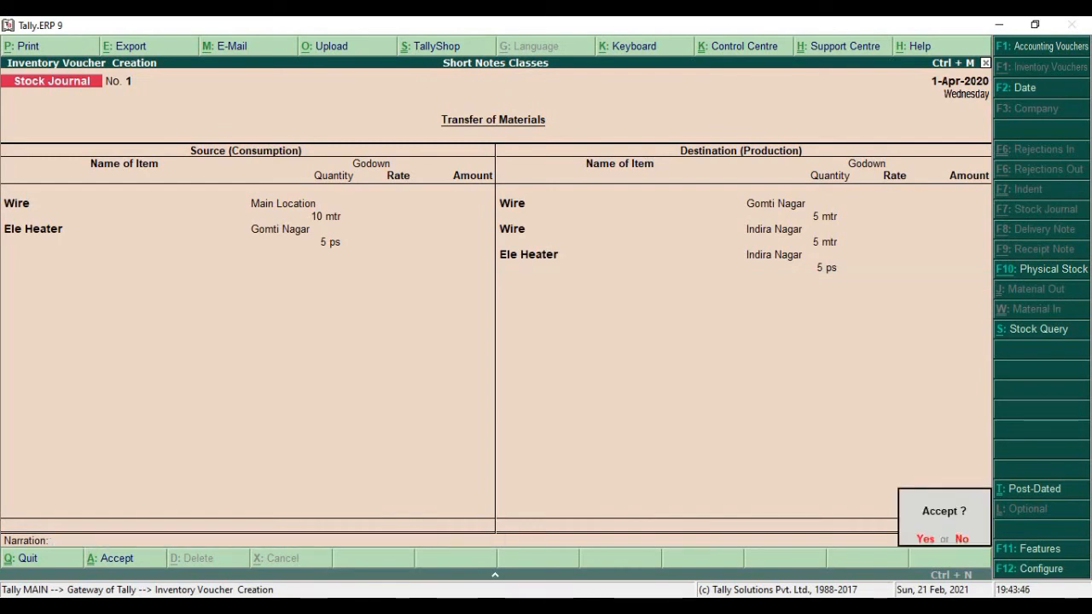
pyautogui.press('y')
pyautogui.press('F5')
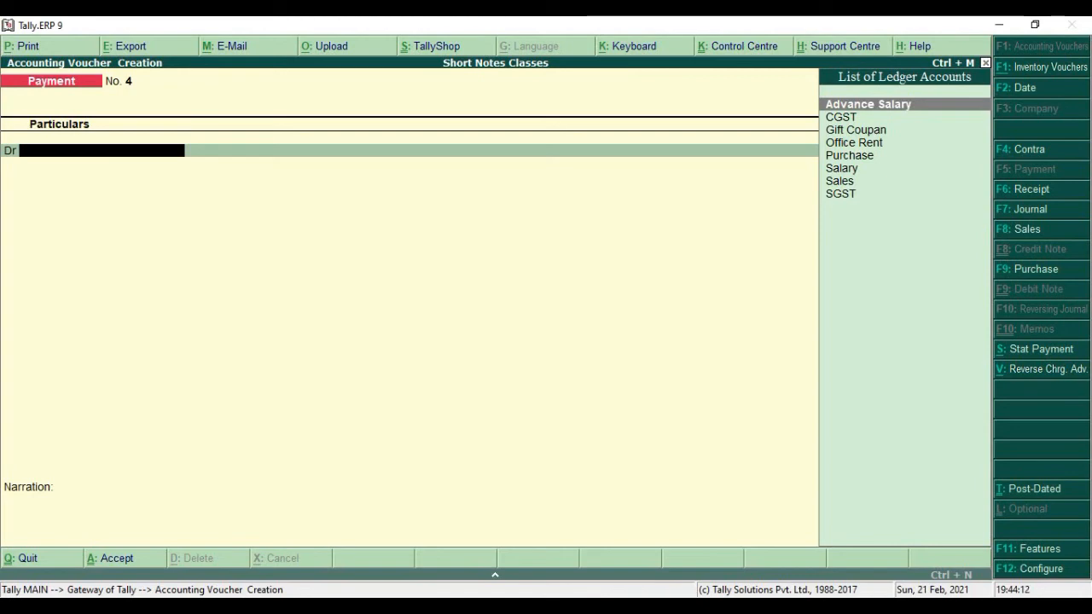
pyautogui.press('Escape')
pyautogui.press('y')
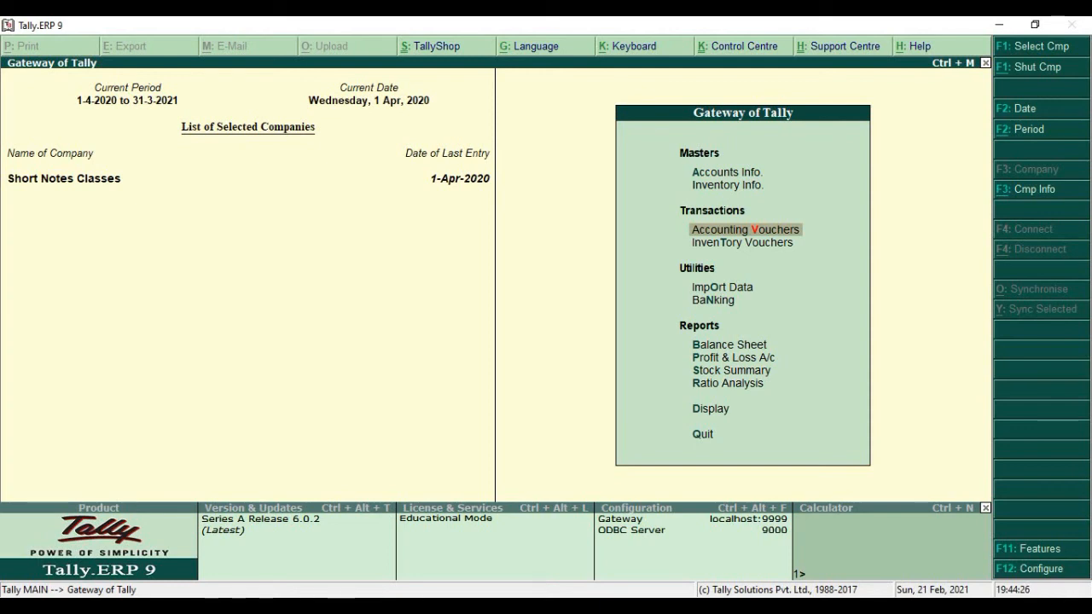
# - Open the Display reports from the Gateway of Tally
pyautogui.press('d')
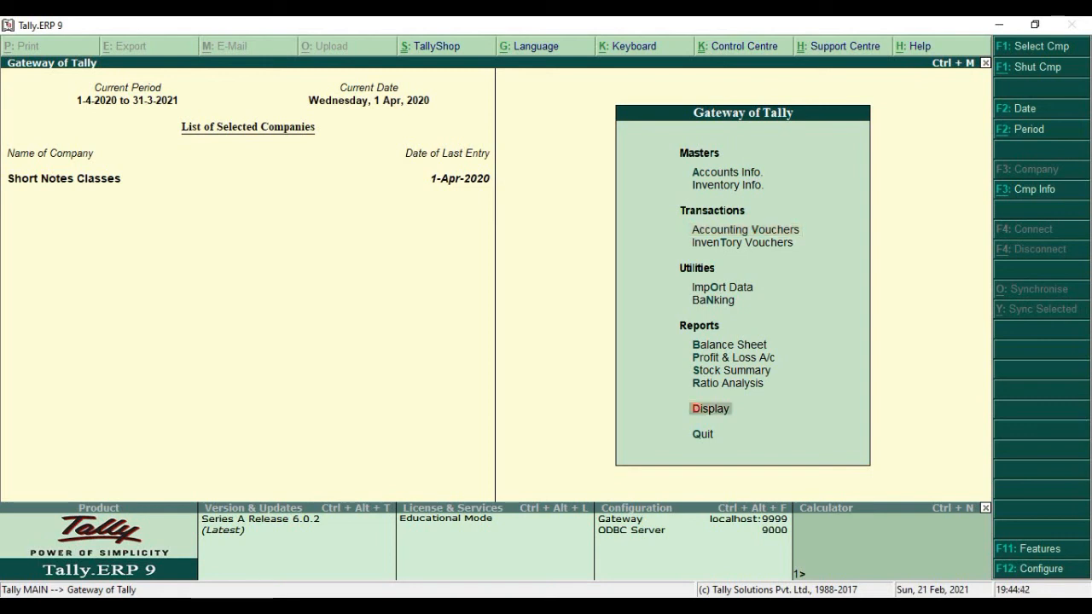
pyautogui.press('a')
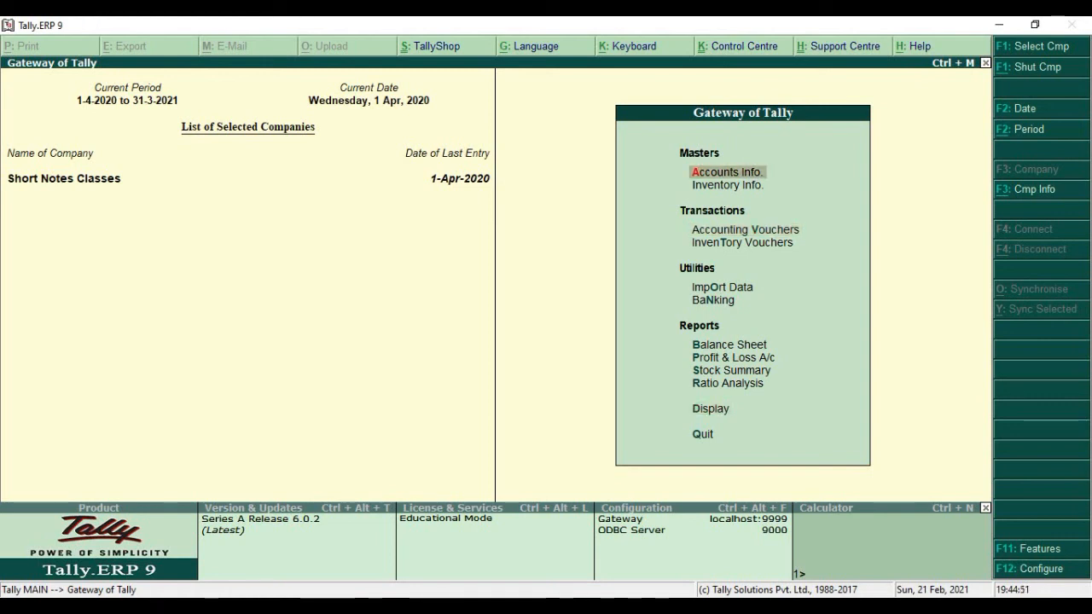
pyautogui.press('Down')
pyautogui.press('Down')
pyautogui.press('Down')
pyautogui.press('Down')
pyautogui.press('Down')
pyautogui.press('Down')
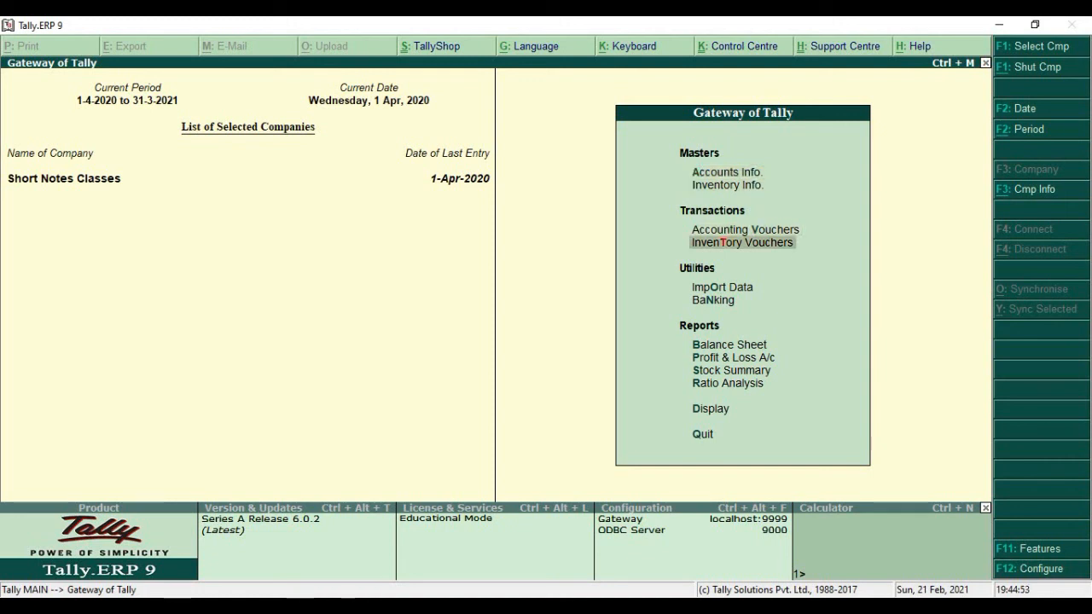
pyautogui.press('Down')
pyautogui.press('Down')
pyautogui.press('Down')
pyautogui.press('Down')
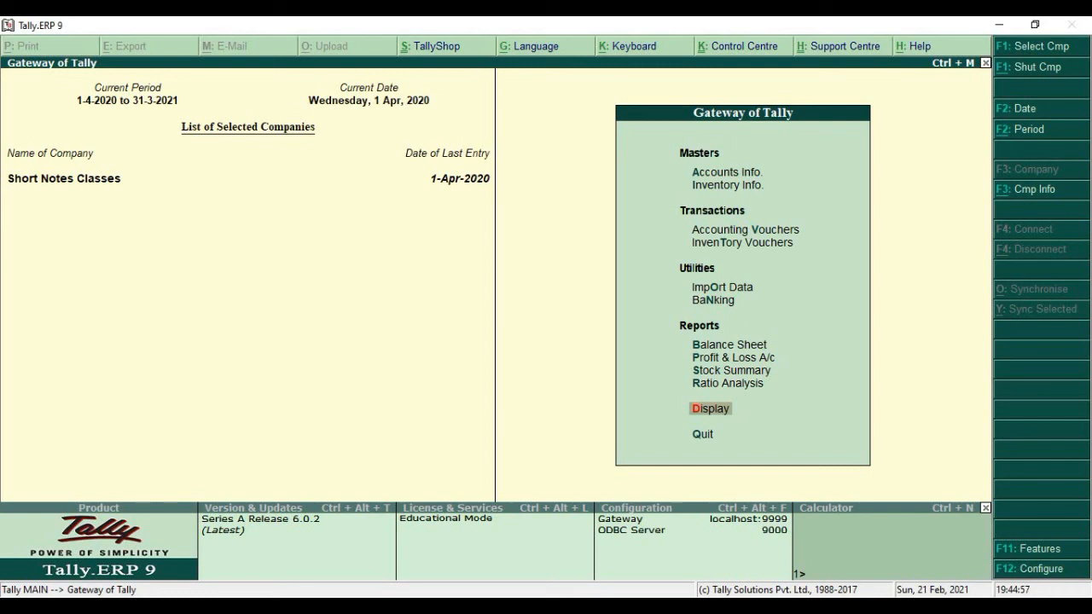
pyautogui.press('Return')
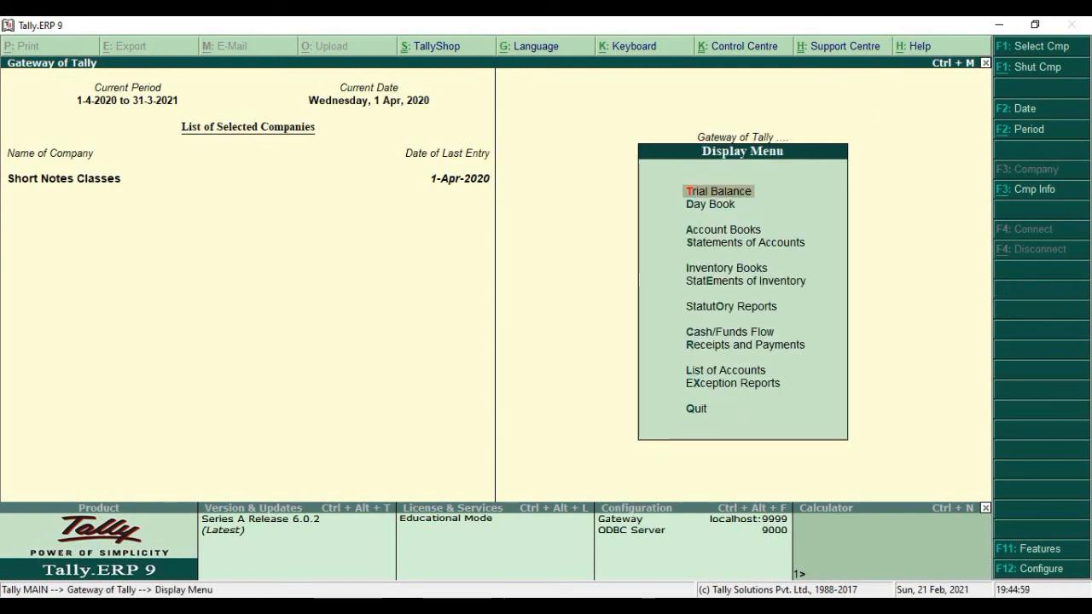
# - Open the Godowns report under Statements of Inventory to choose a godown
pyautogui.press('Down')
pyautogui.press('Down')
pyautogui.press('Down')
pyautogui.press('Down')
pyautogui.press('Down')
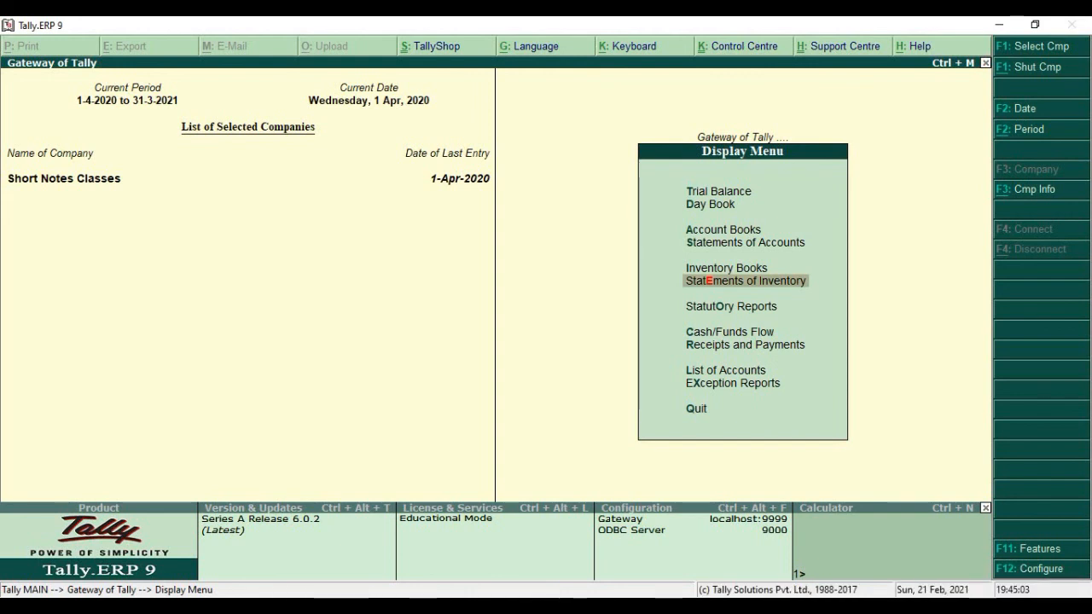
pyautogui.press('Return')
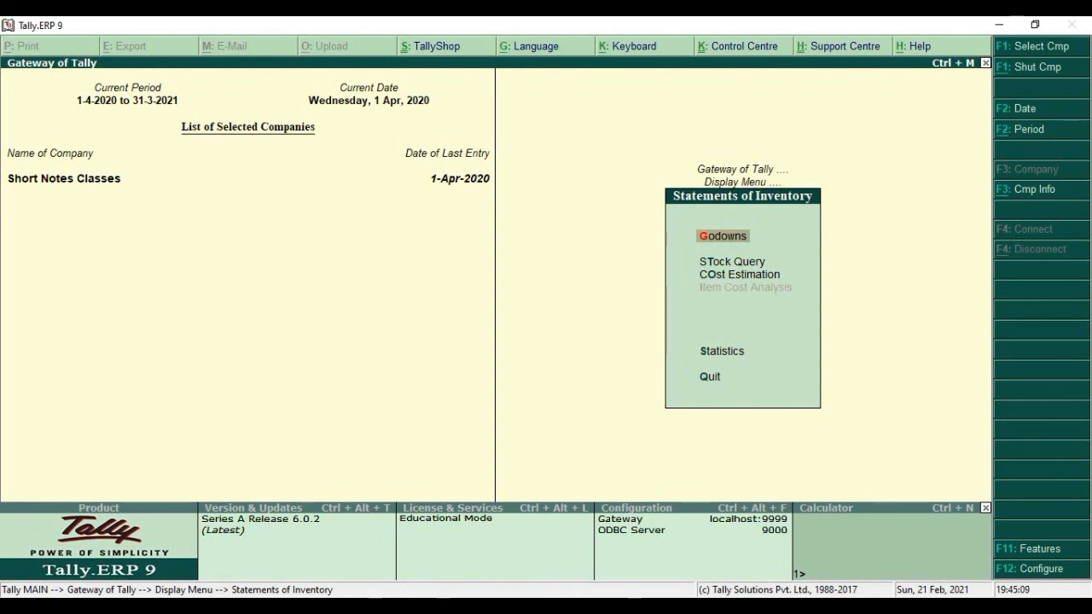
pyautogui.press('Return')
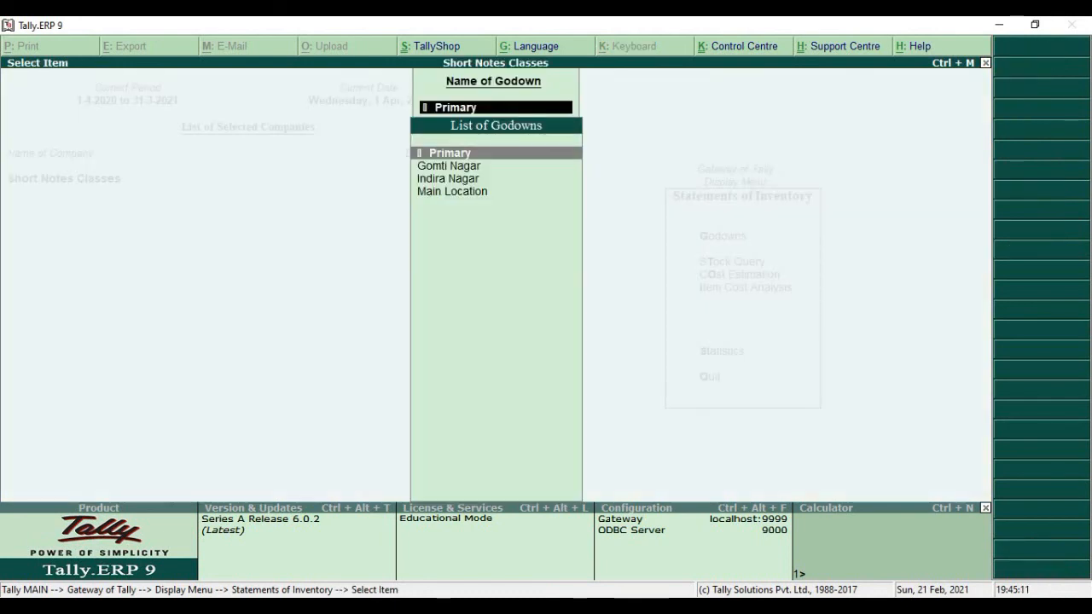
# - View the Gomti Nagar godown summary and expand the Ele stock group to examine its item quantities
pyautogui.press('Down')
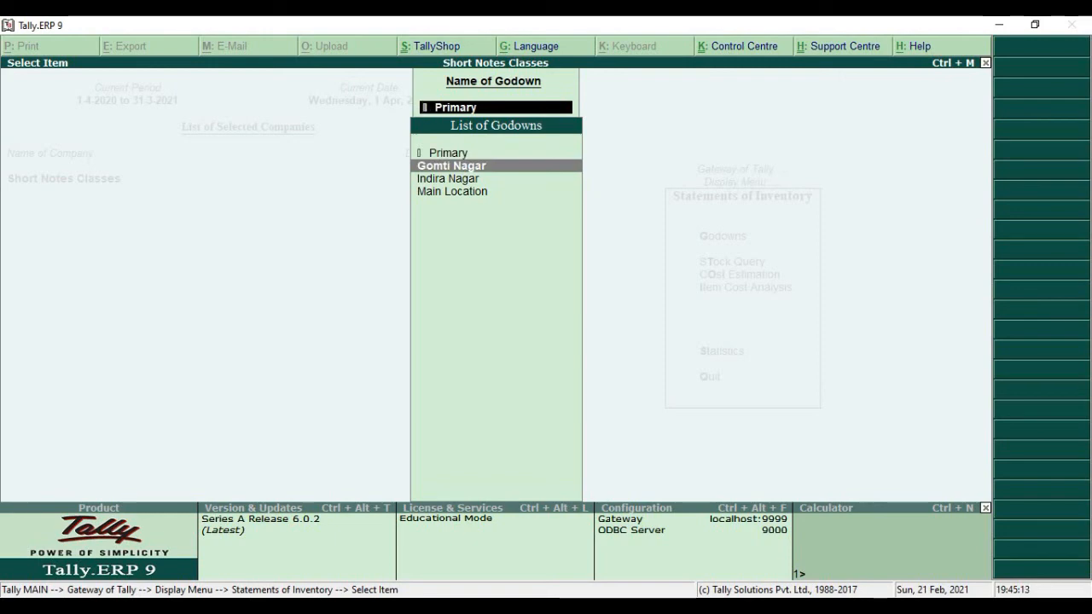
pyautogui.press('Down')
pyautogui.press('Down')
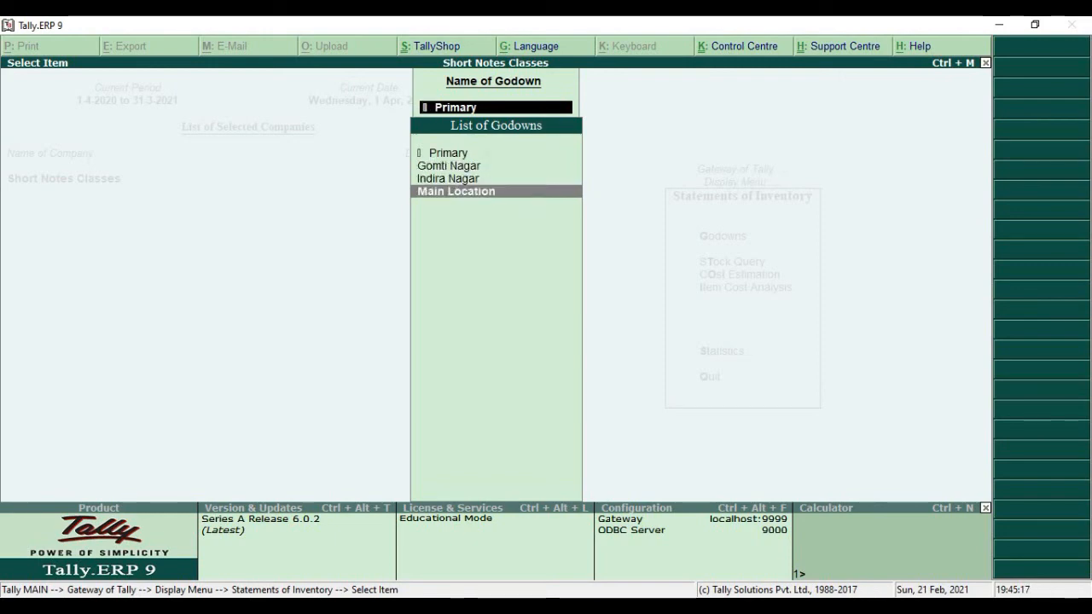
pyautogui.press('Up')
pyautogui.press('Up')
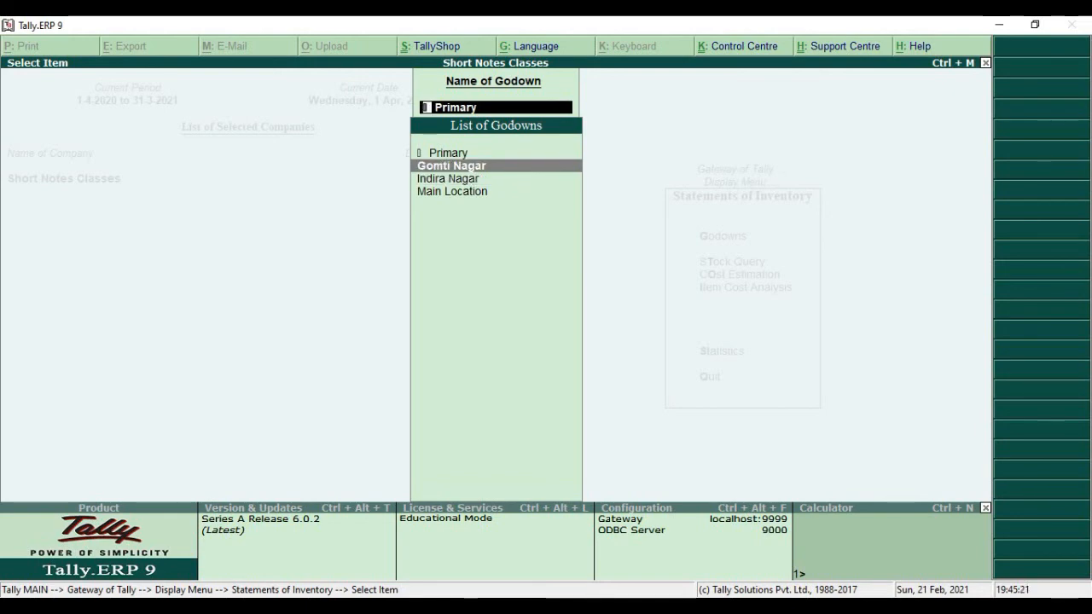
pyautogui.press('Return')
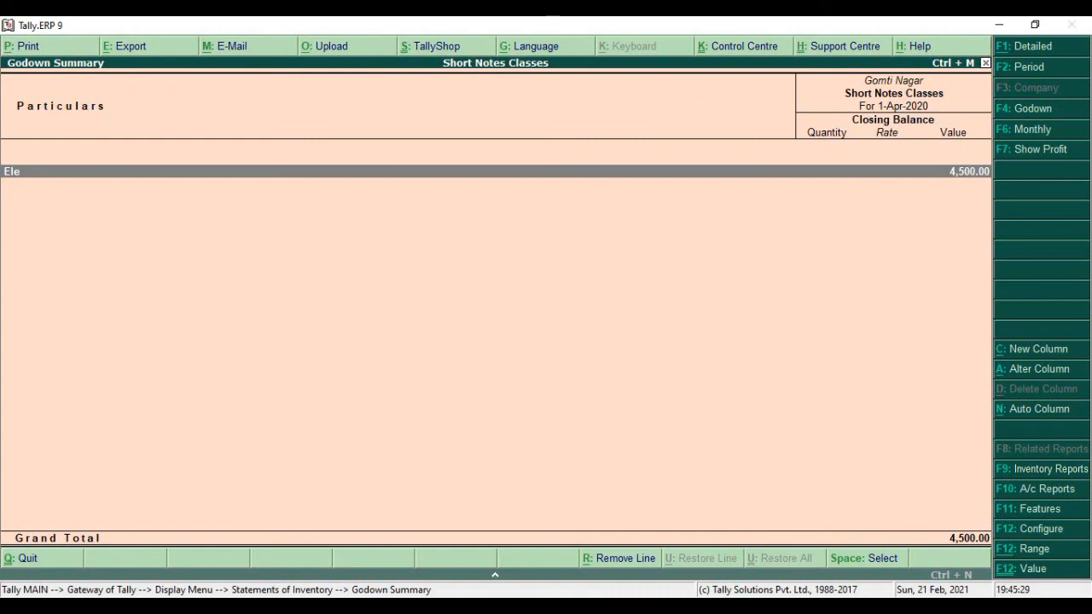
pyautogui.press('Return')
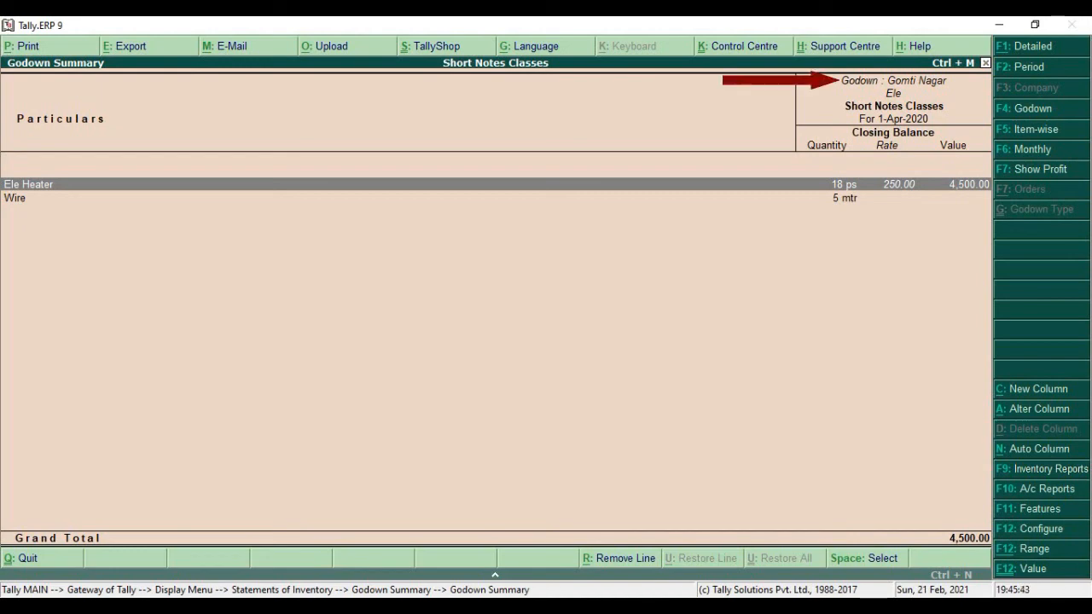
# - Switch to the Indira Nagar godown summary and expand its Ele stock group to examine the item quantities
pyautogui.press('Escape')
pyautogui.press('Escape')
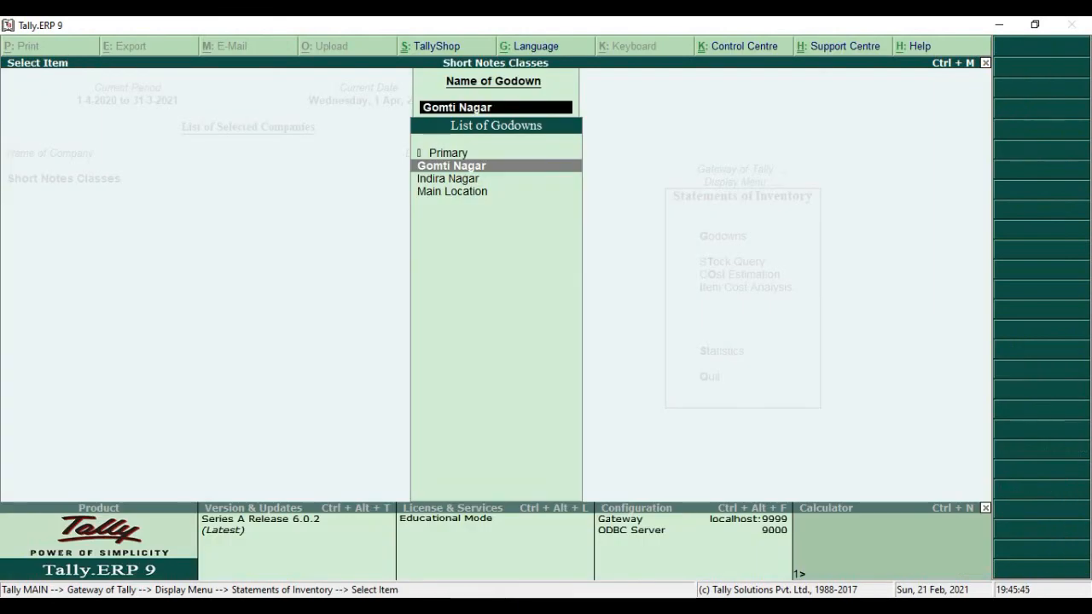
pyautogui.press('Down')
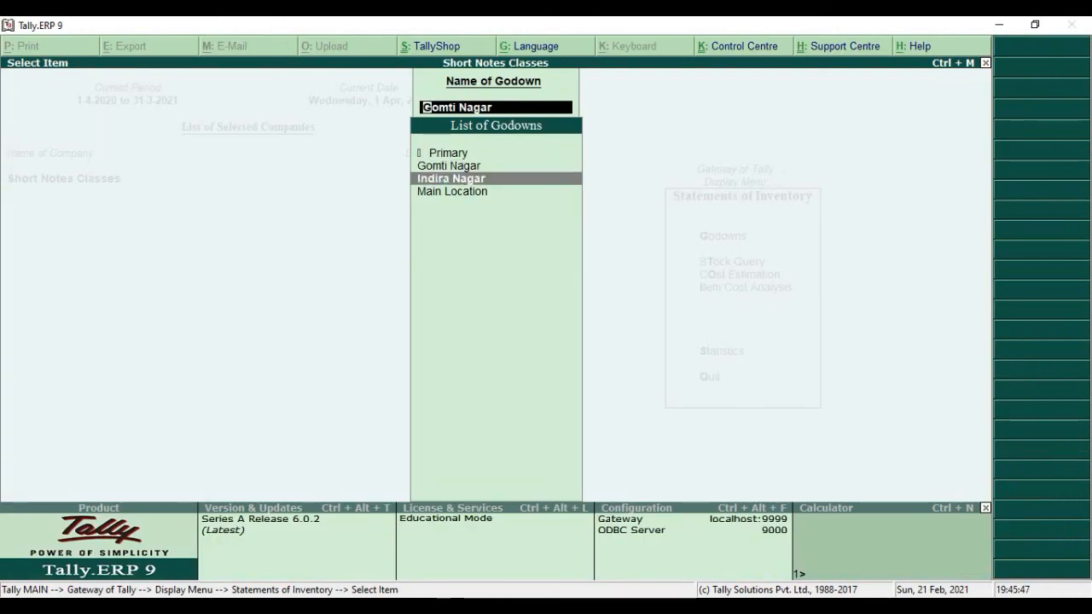
pyautogui.press('Return')
pyautogui.press('Return')
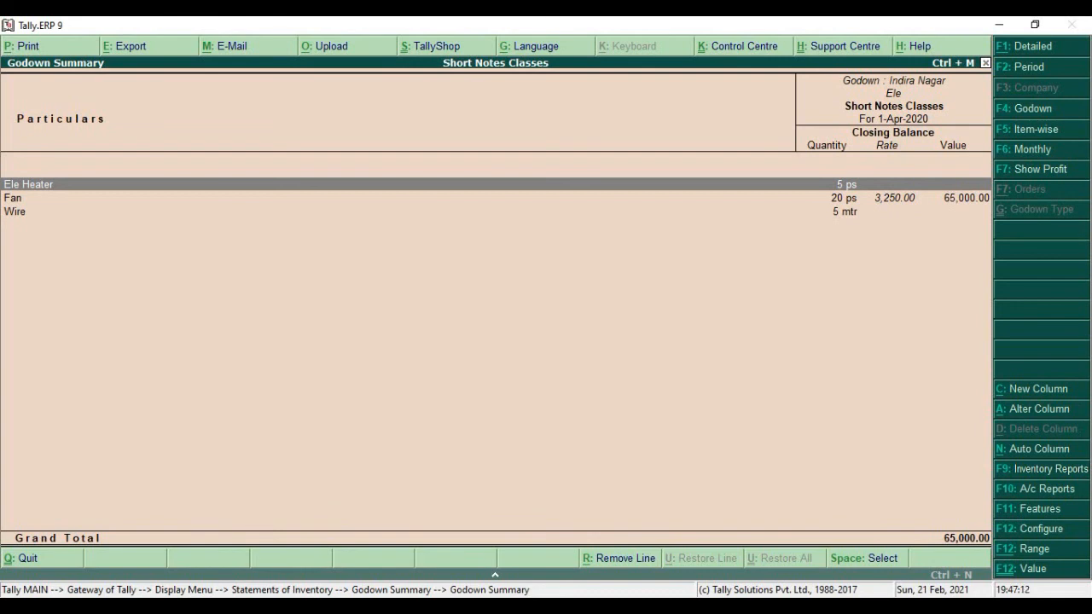
# - Close the Indira Nagar godown summary and return to the Gateway of Tally
pyautogui.press('Escape')
pyautogui.press('Escape')
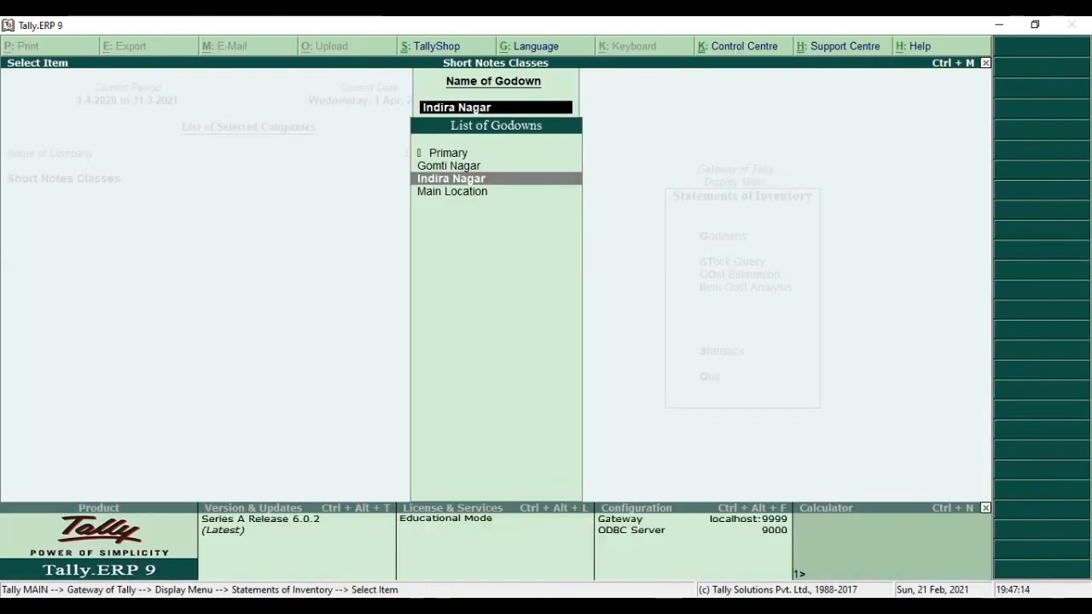
pyautogui.press('BackSpace')
pyautogui.press('Escape')
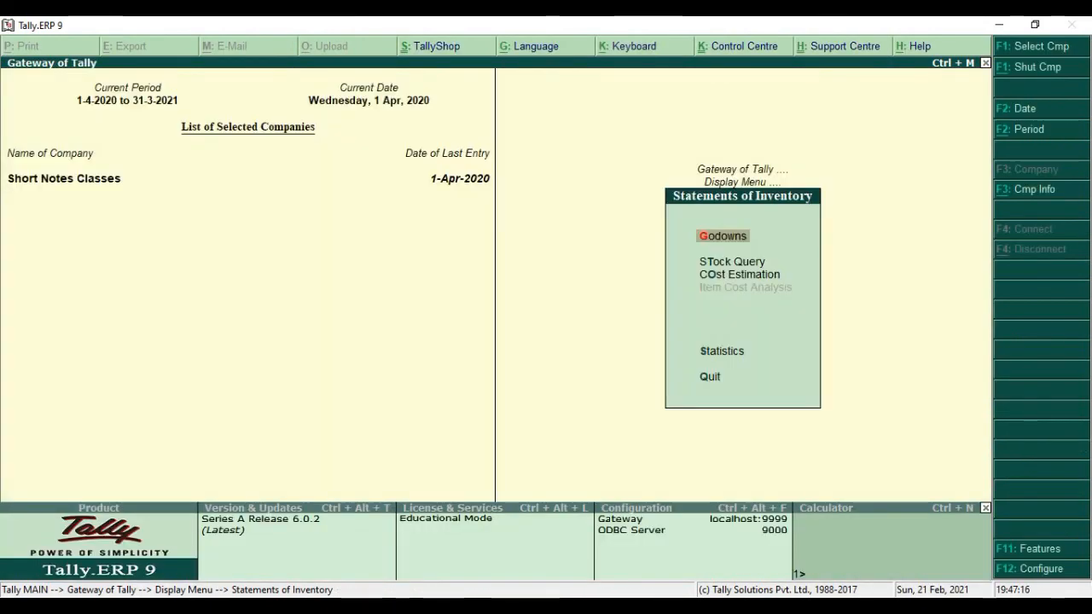
pyautogui.press('Escape')
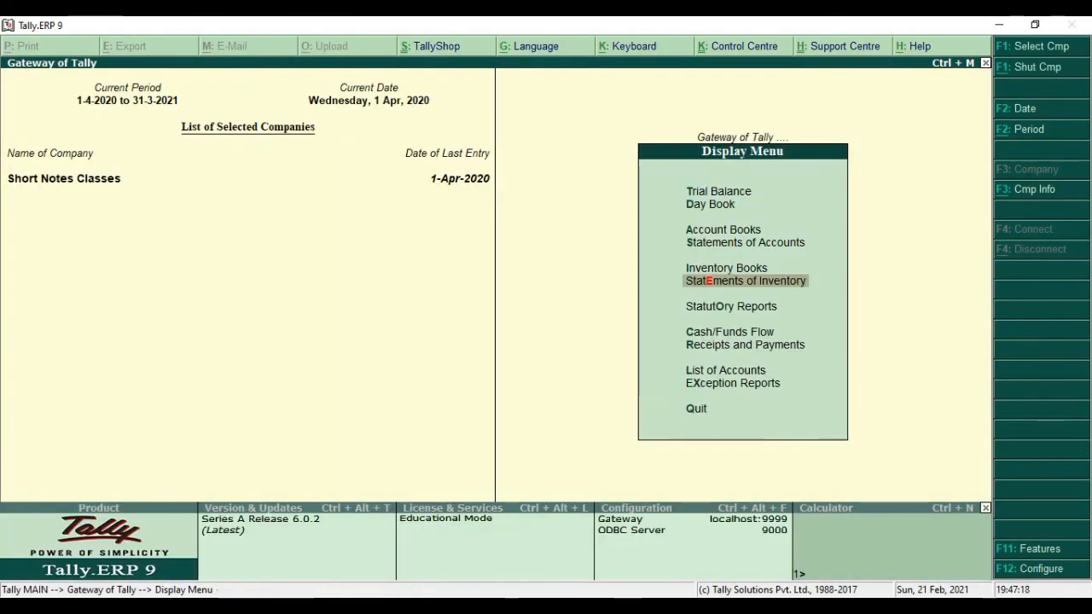
pyautogui.press('Escape')
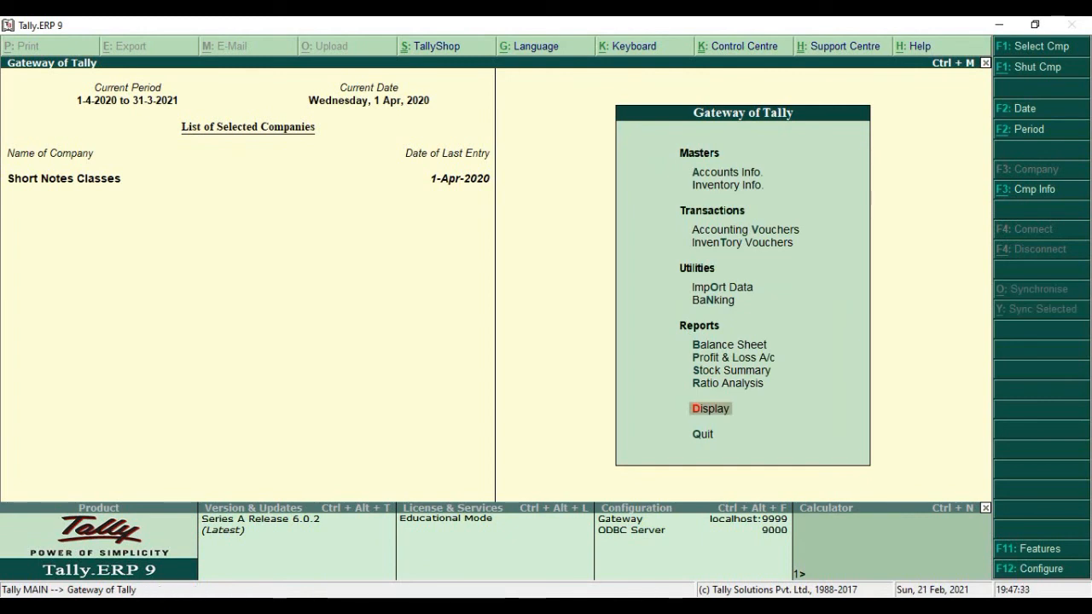